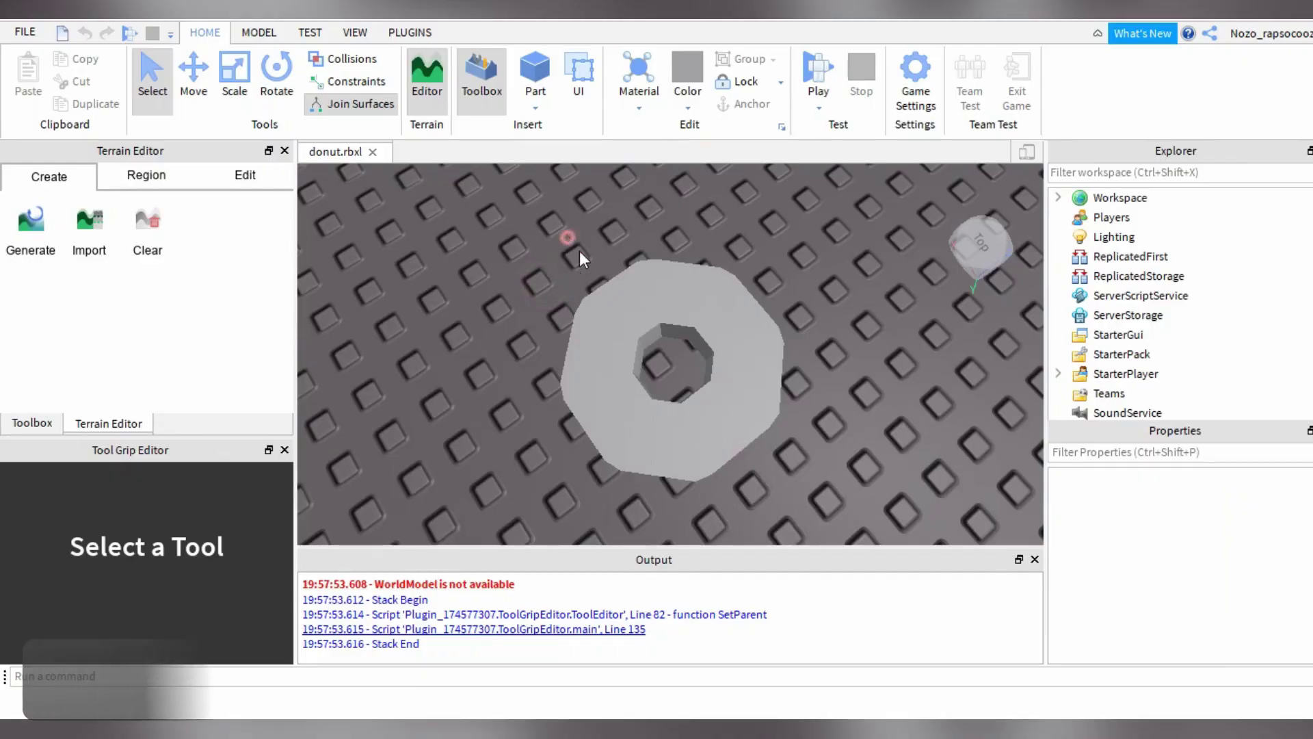
# Select all parts of the existing grey donut on the baseplate and delete them.
pyautogui.moveTo(567, 238); pyautogui.dragTo(807, 499)
pyautogui.click(500, 272)
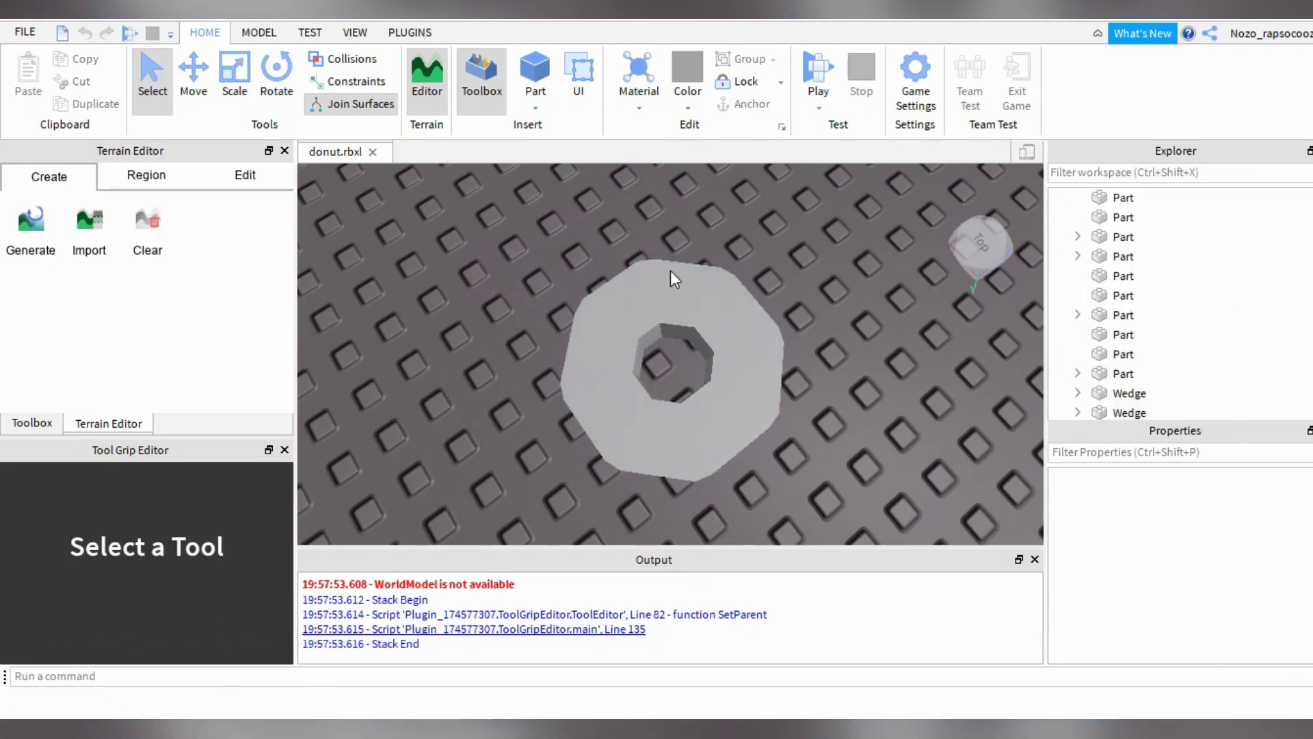
pyautogui.moveTo(526, 268); pyautogui.dragTo(812, 520)
pyautogui.click(806, 454)
pyautogui.moveTo(522, 232); pyautogui.dragTo(793, 489)
pyautogui.click(793, 488)
pyautogui.moveTo(529, 256); pyautogui.dragTo(790, 516)
pyautogui.press('Delete')
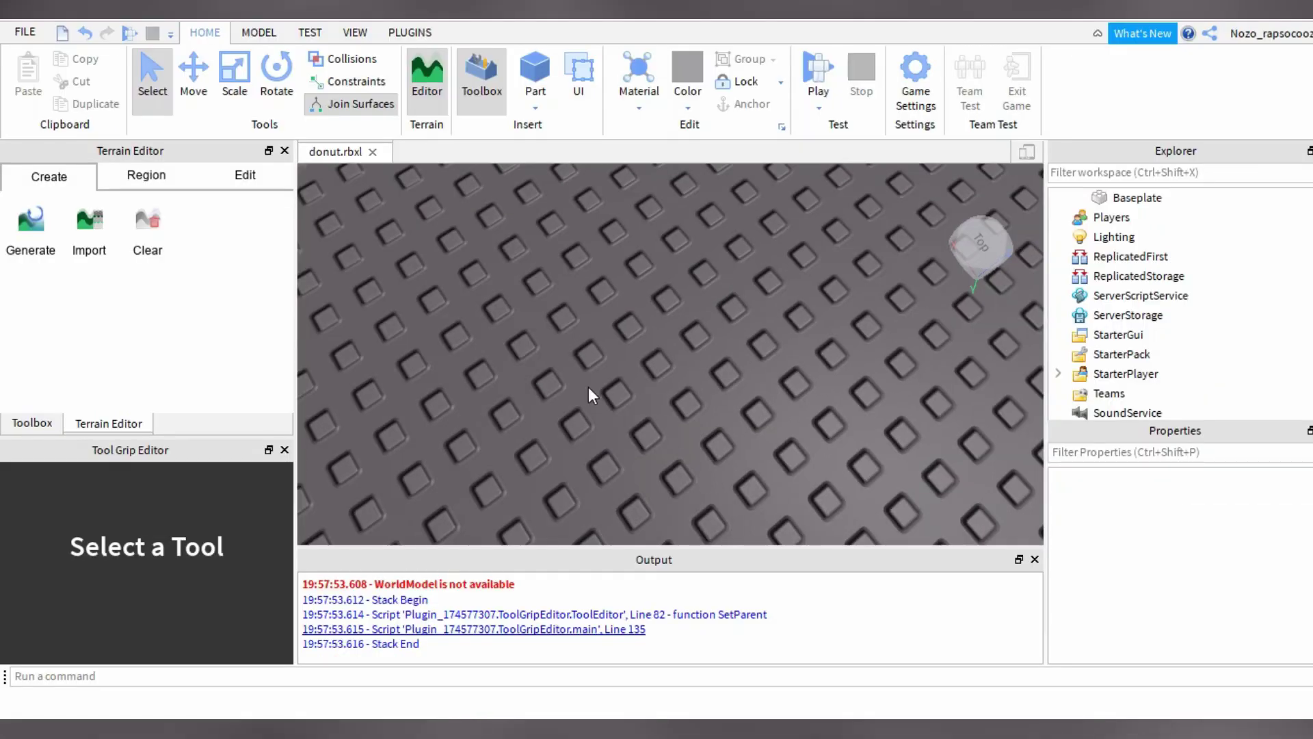
# Insert a block part and scale it down along its length and width to a small square block.
pyautogui.click(535, 103)
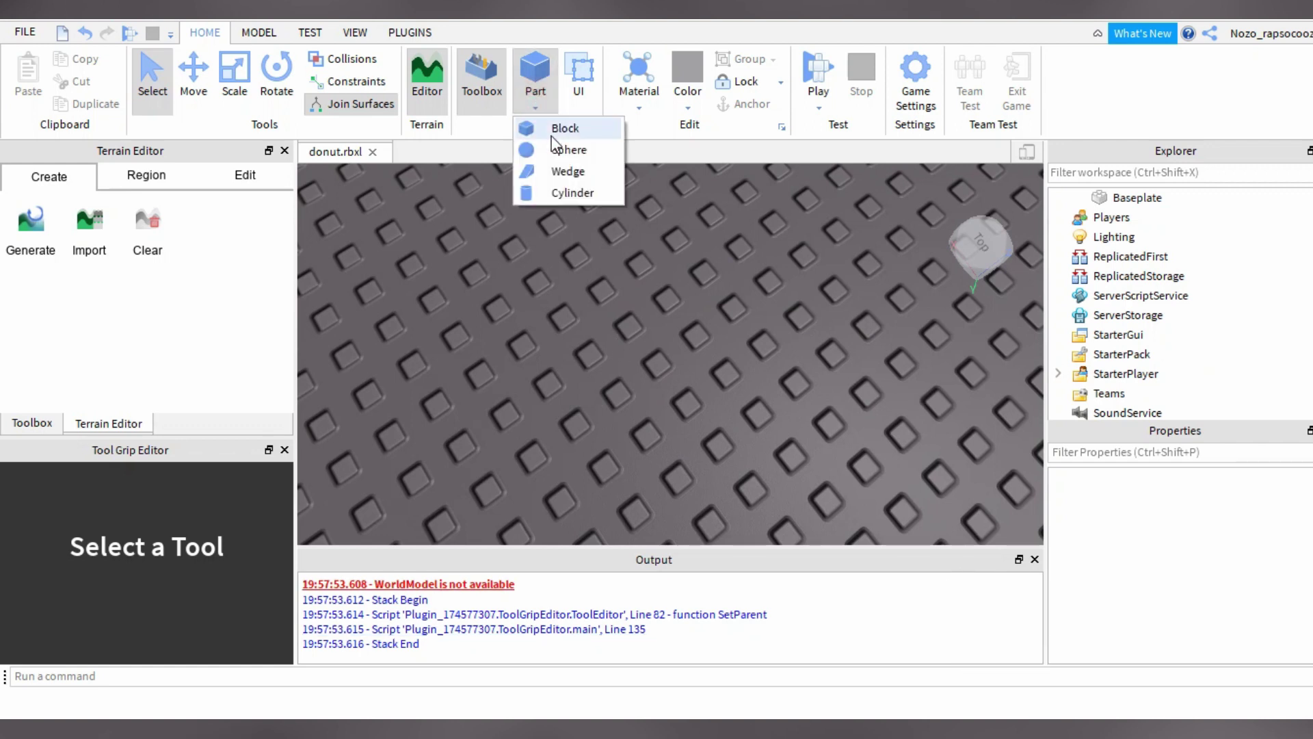
pyautogui.click(553, 134)
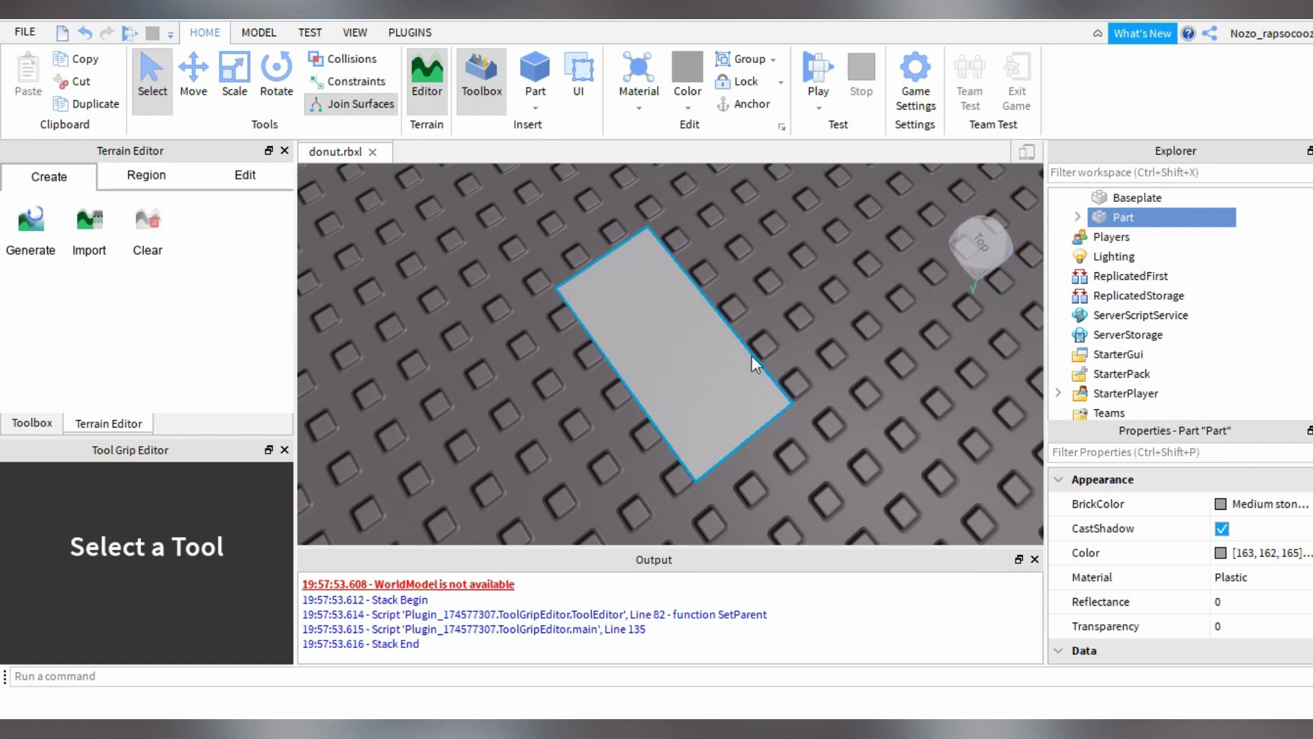
pyautogui.click(226, 85)
pyautogui.moveTo(549, 196); pyautogui.dragTo(623, 283)
pyautogui.moveTo(819, 313); pyautogui.dragTo(793, 333)
pyautogui.moveTo(615, 299); pyautogui.dragTo(633, 325)
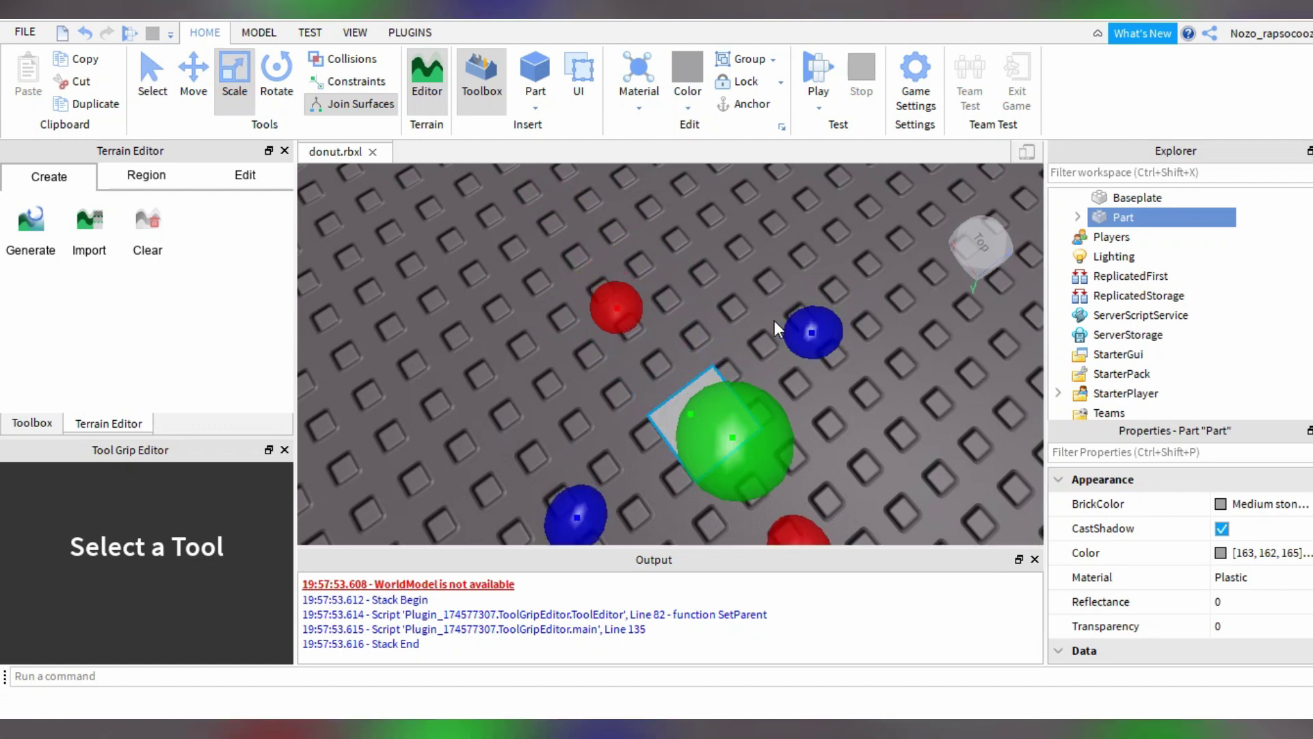
pyautogui.scroll(-10, 808, 332)
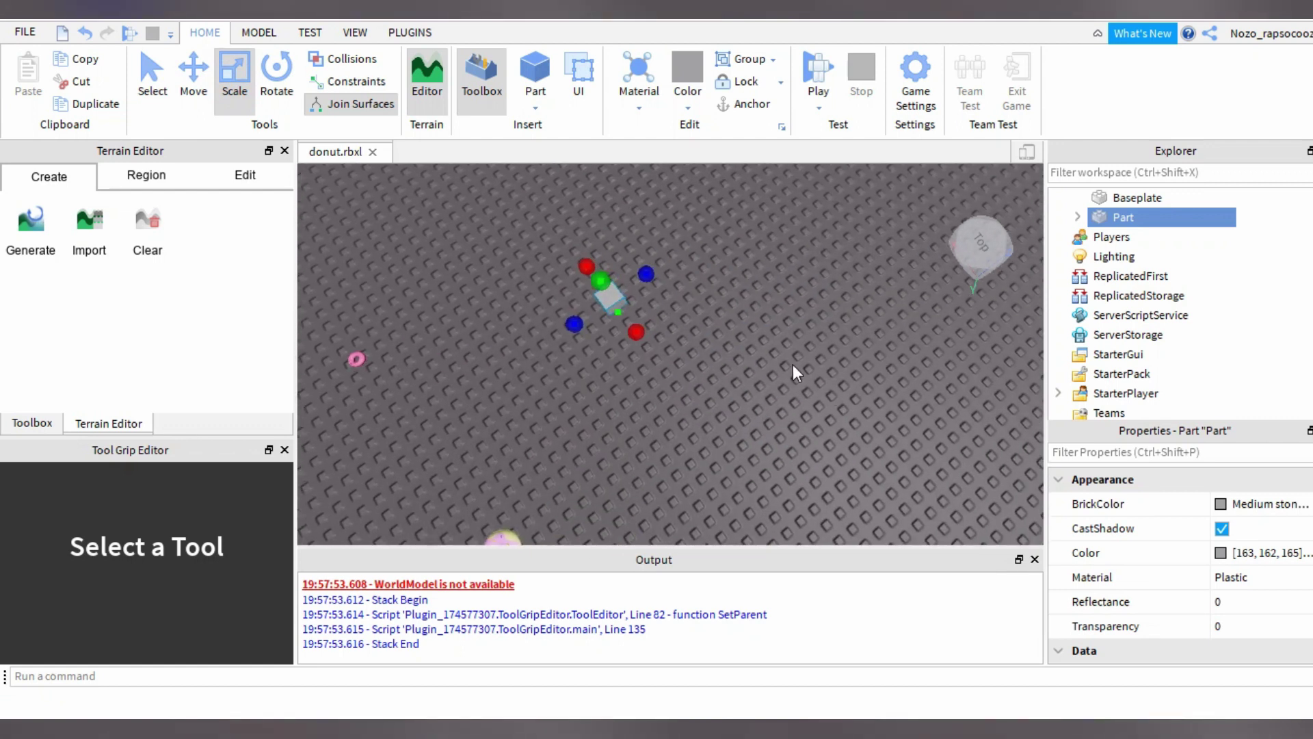
pyautogui.scroll(7, 658, 240)
pyautogui.moveTo(658, 240); pyautogui.dragTo(684, 249, button='middle')
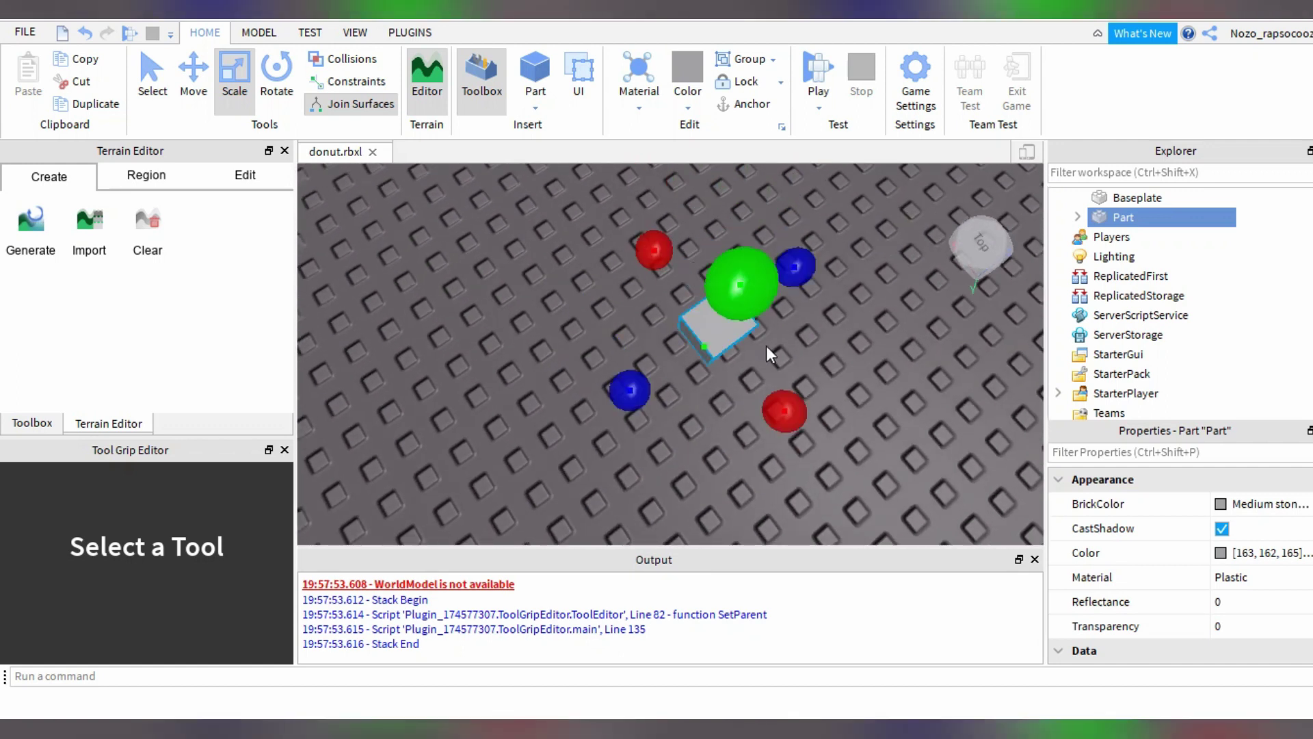
pyautogui.click(411, 32)
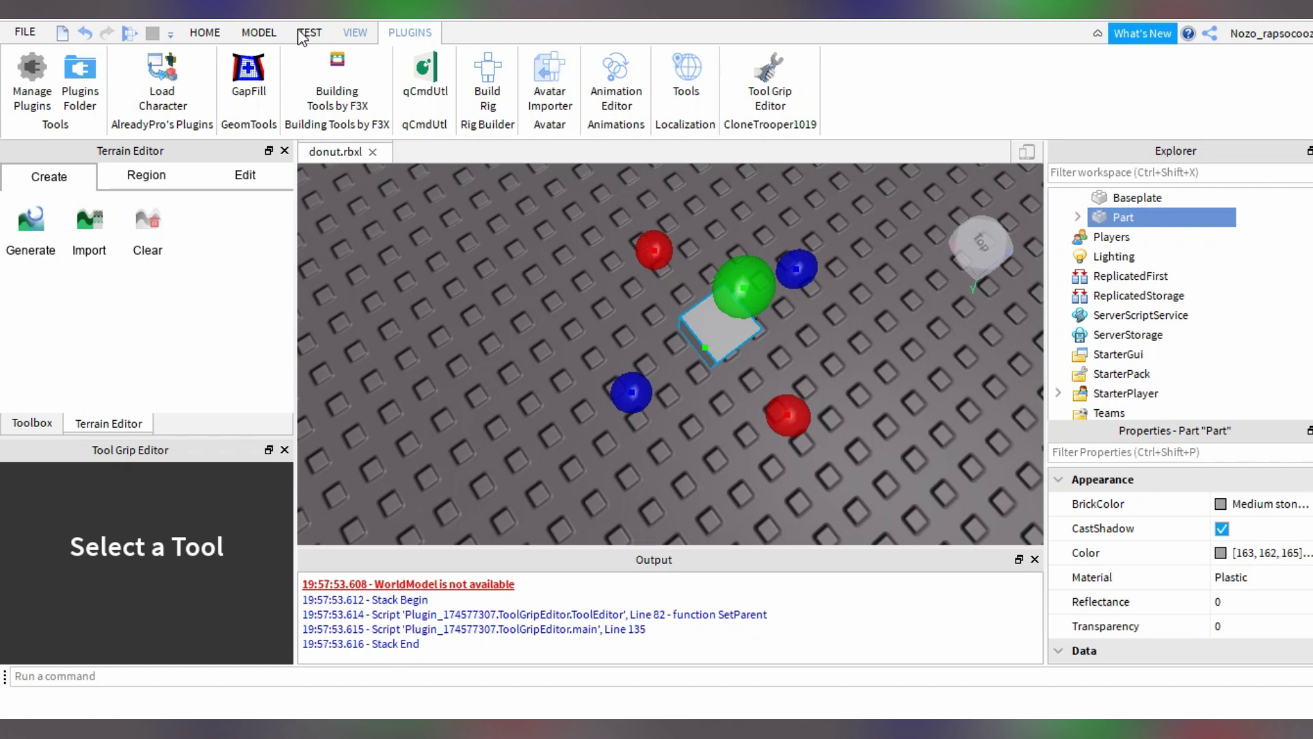
pyautogui.click(203, 32)
pyautogui.click(410, 32)
pyautogui.click(212, 33)
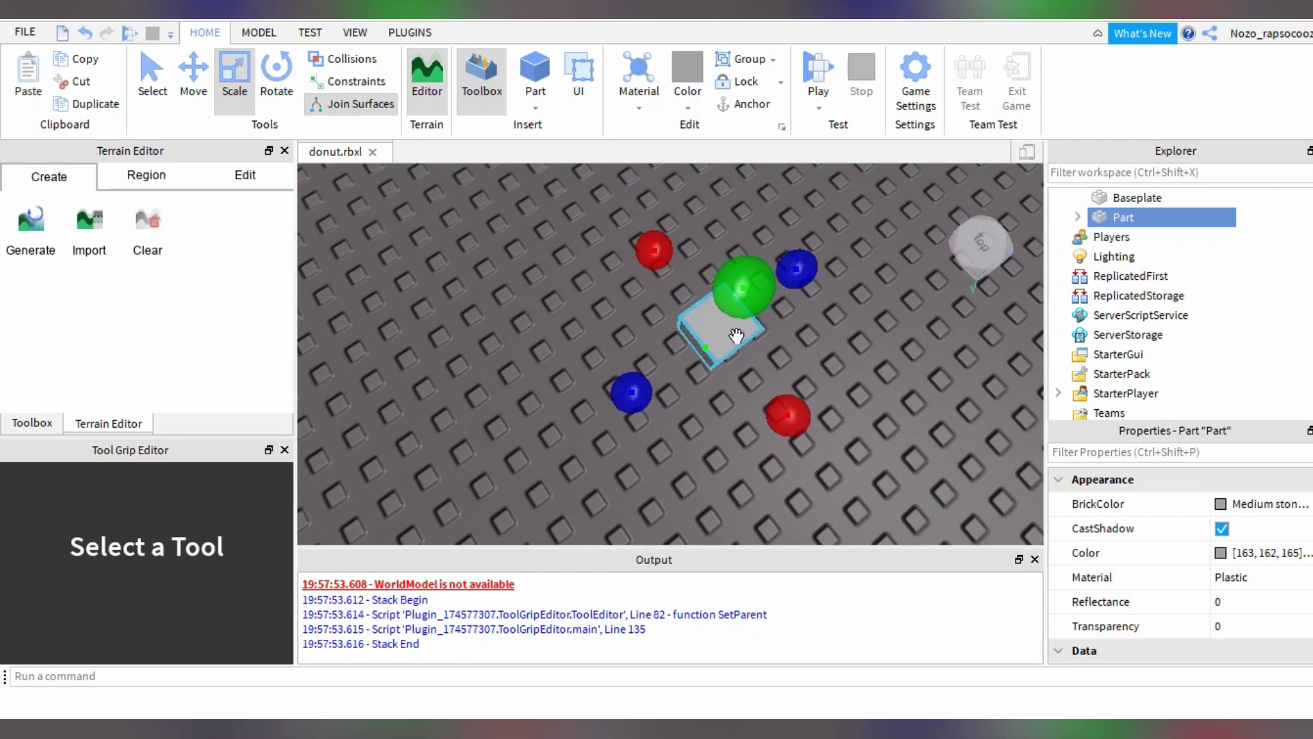
# Duplicate the block and move the copy along the blue axis, leaving a gap between the two blocks.
pyautogui.hotkey('ctrl', 'd')
pyautogui.hotkey('ctrl', '2')
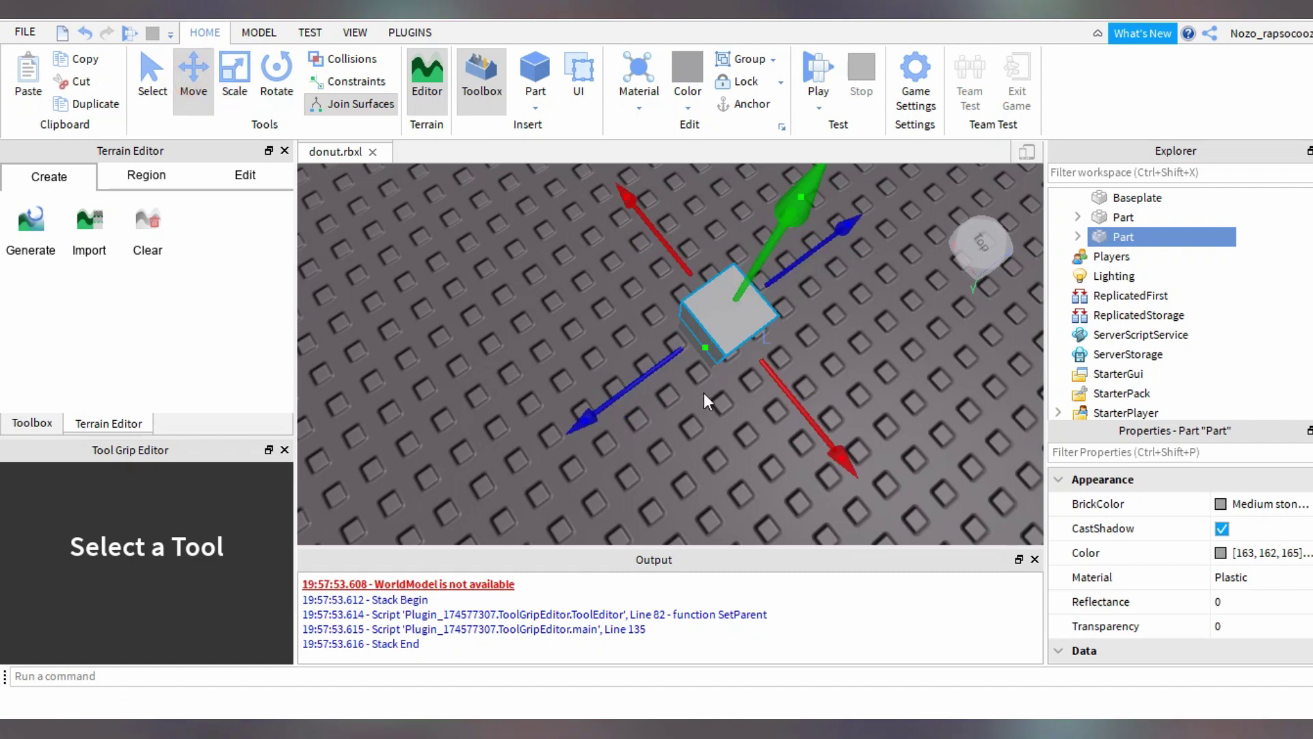
pyautogui.moveTo(575, 433); pyautogui.dragTo(522, 460)
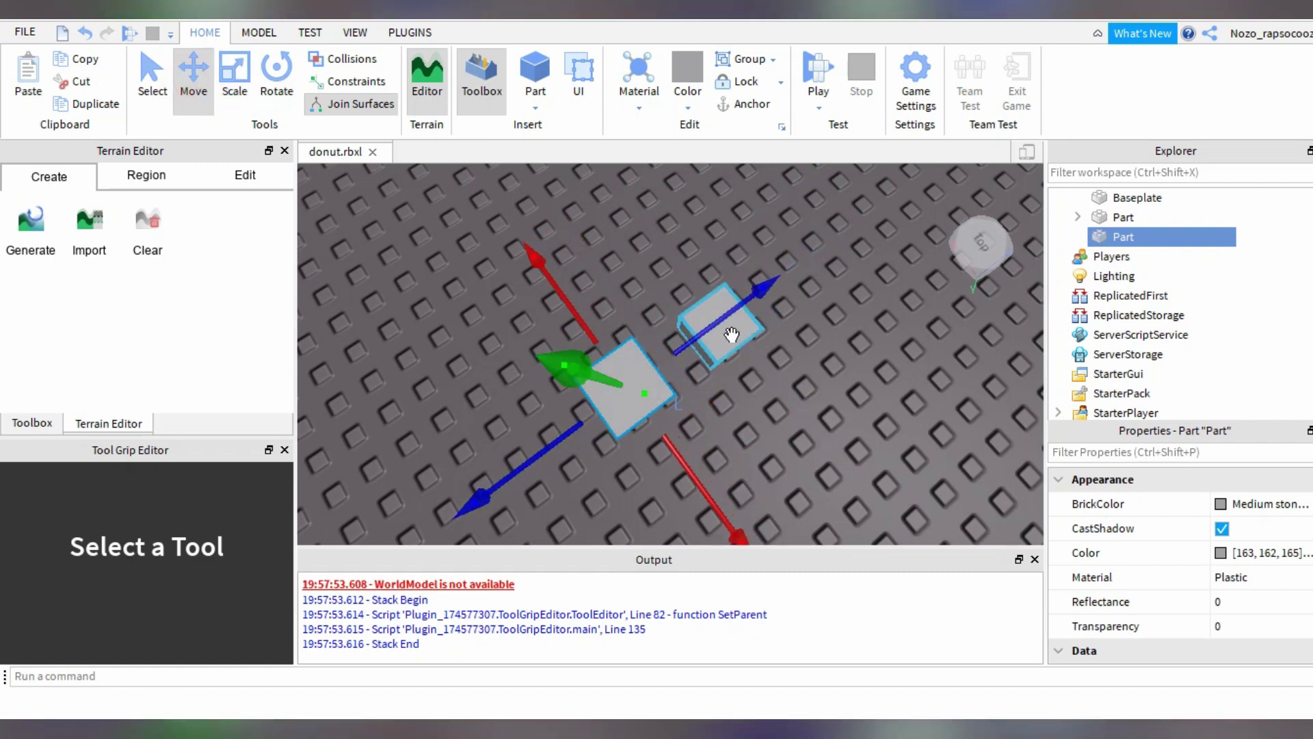
pyautogui.moveTo(578, 367)
pyautogui.mouseDown()
pyautogui.moveTo(626, 412)
pyautogui.moveTo(615, 389)
pyautogui.mouseUp()
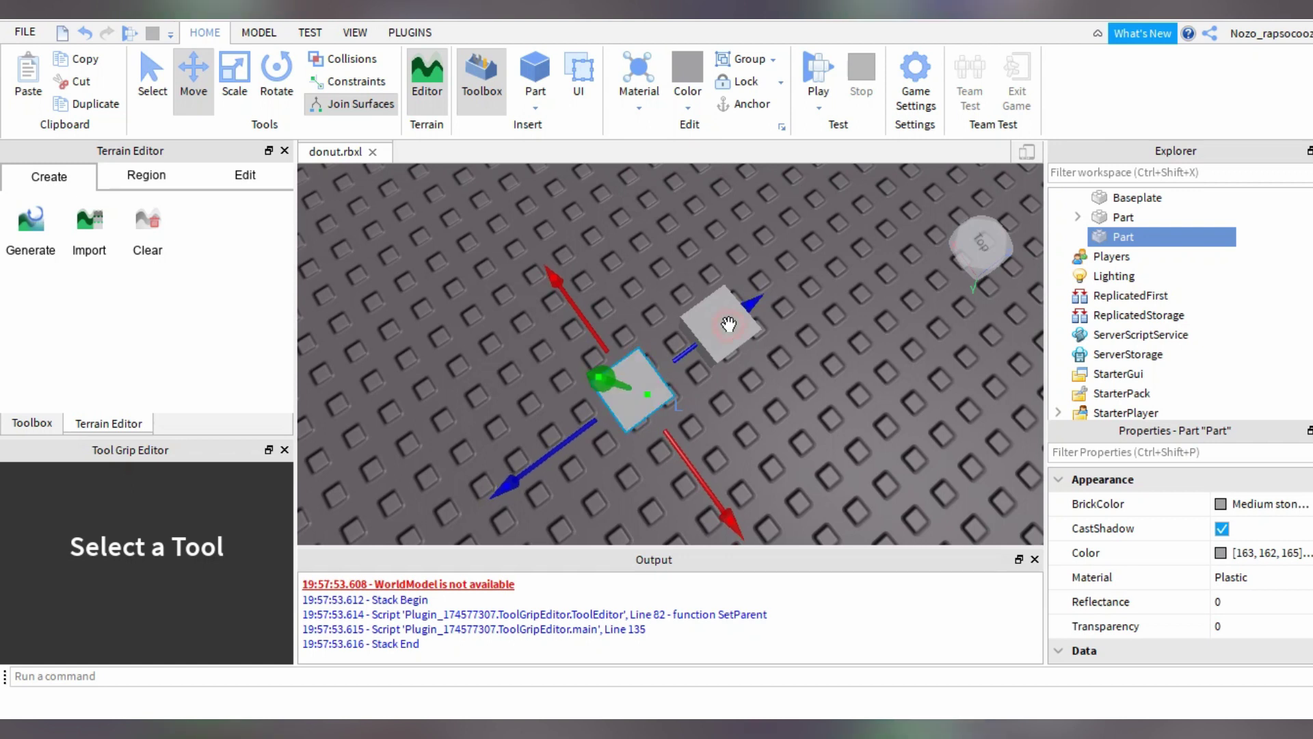
# Turn on move snapping and set the move increment to 0.25 studs.
pyautogui.click(259, 30)
pyautogui.click(464, 94)
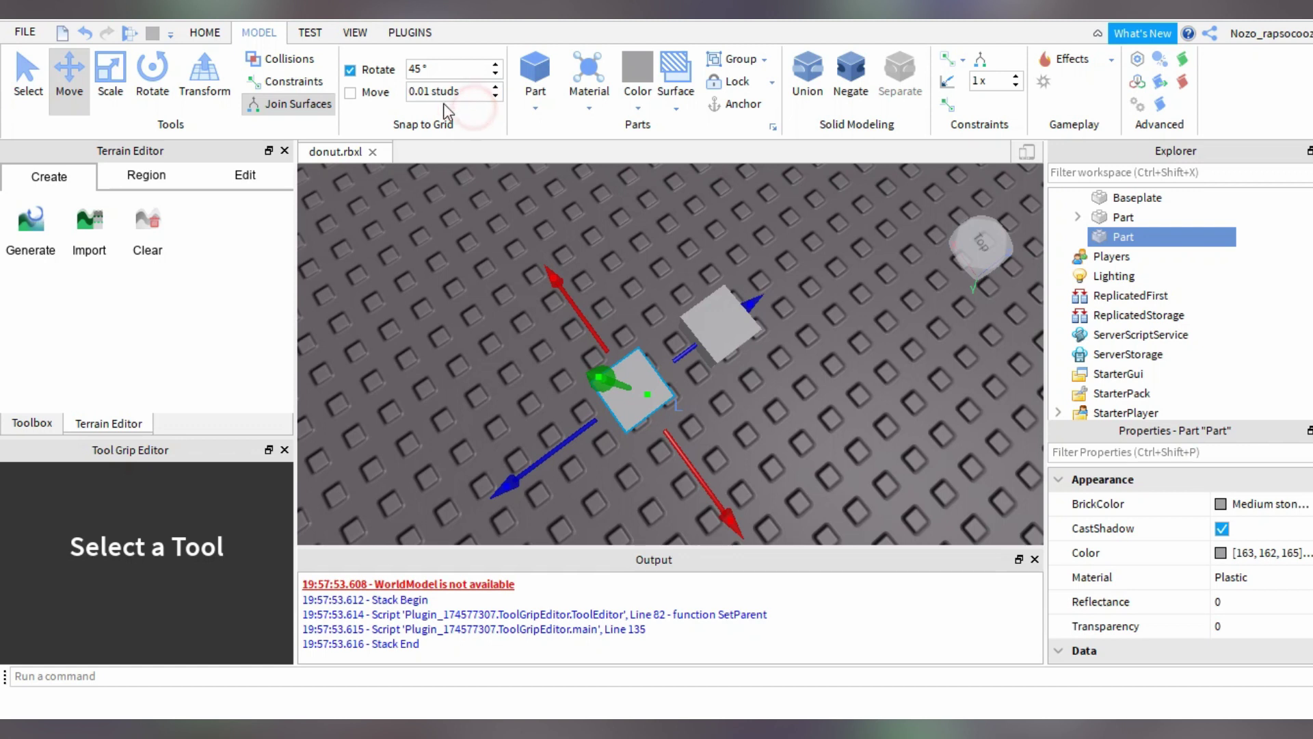
pyautogui.click(372, 97)
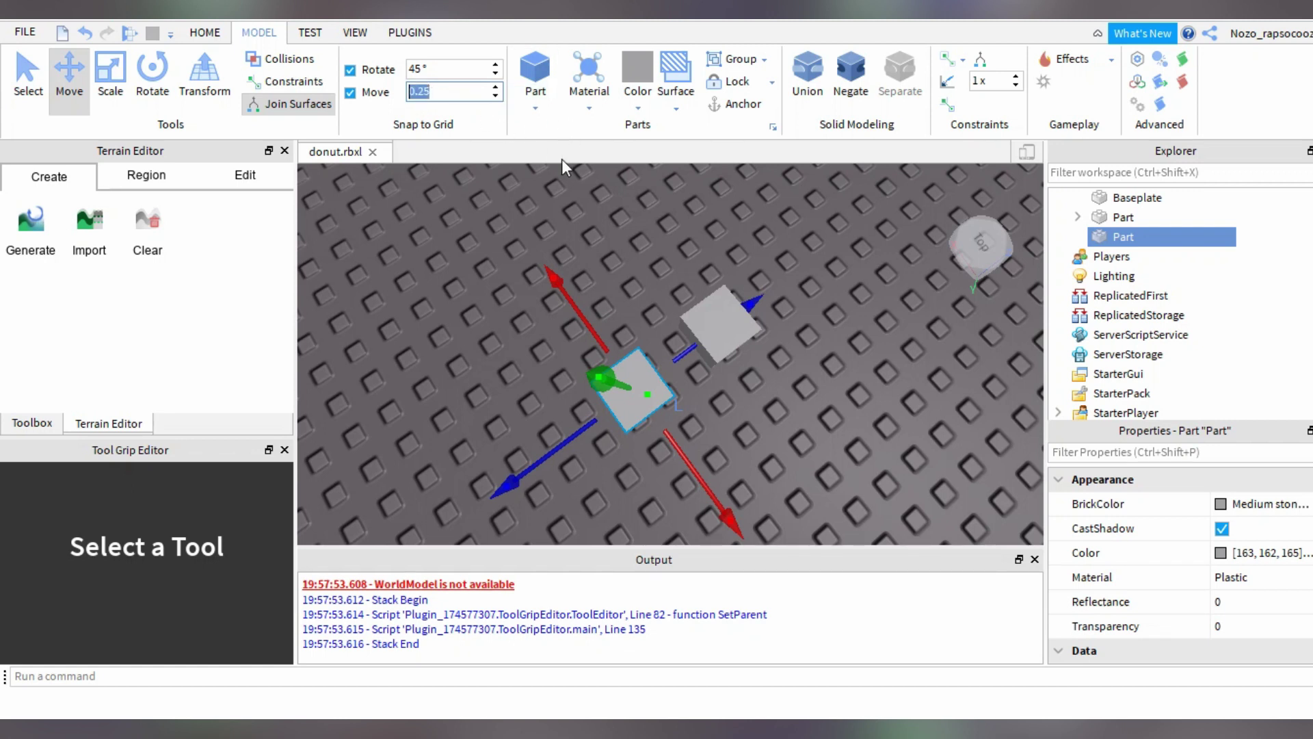
pyautogui.click(569, 233)
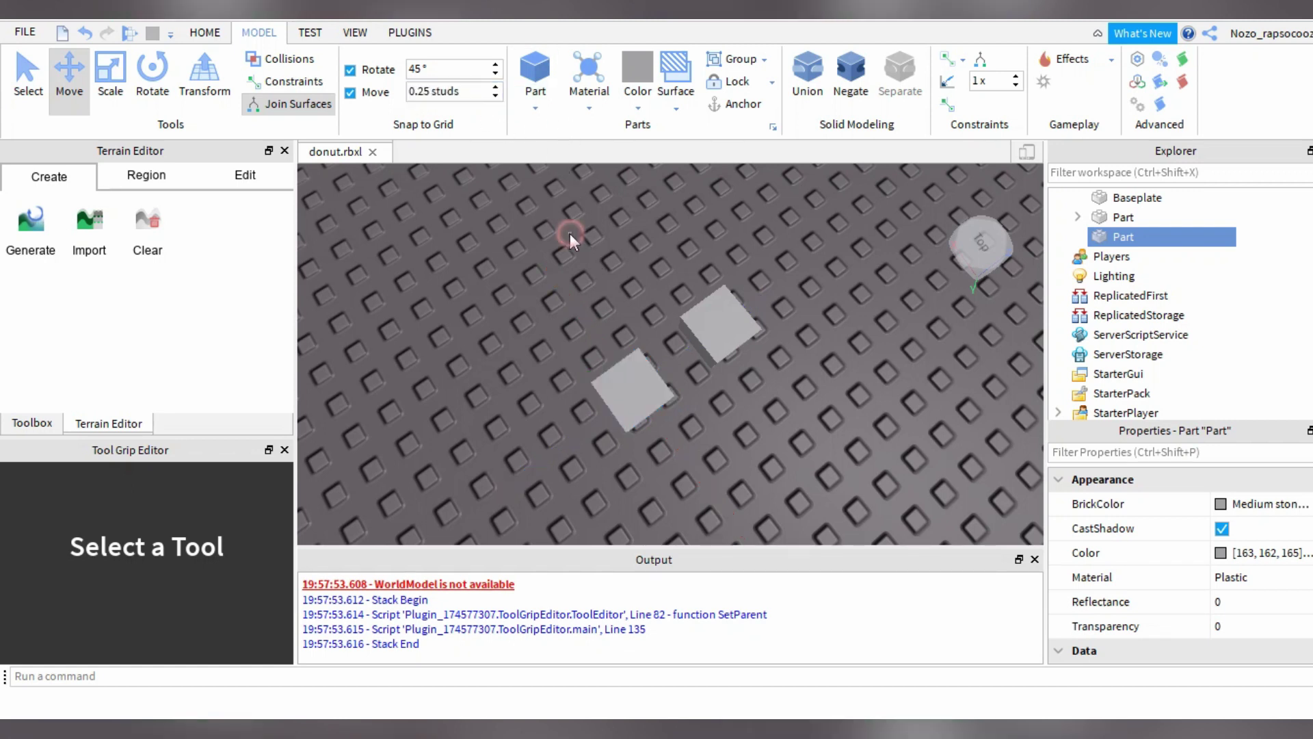
# Set the move increment to 1 stud and try shifting the original block back and forth along the blue axis.
pyautogui.click(686, 309)
pyautogui.click(433, 85)
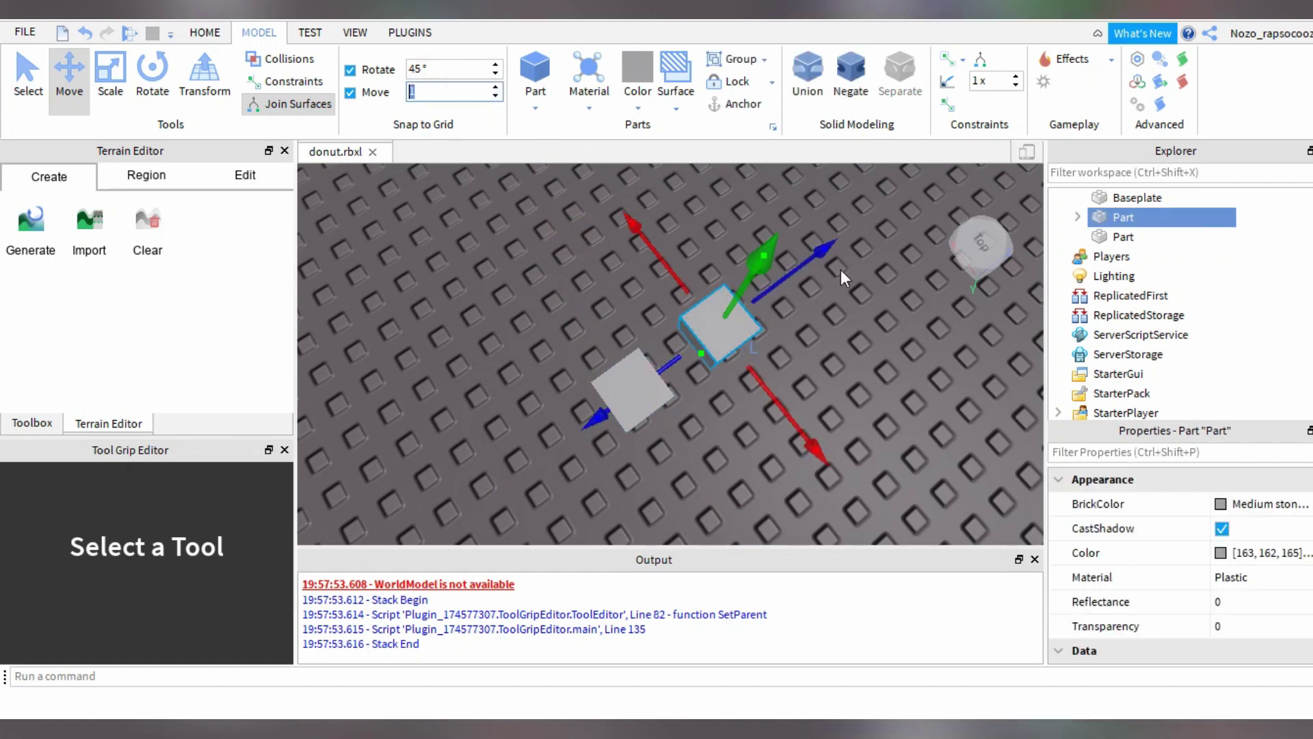
pyautogui.write('1')
pyautogui.moveTo(819, 261); pyautogui.dragTo(913, 214)
pyautogui.moveTo(983, 190); pyautogui.dragTo(776, 292)
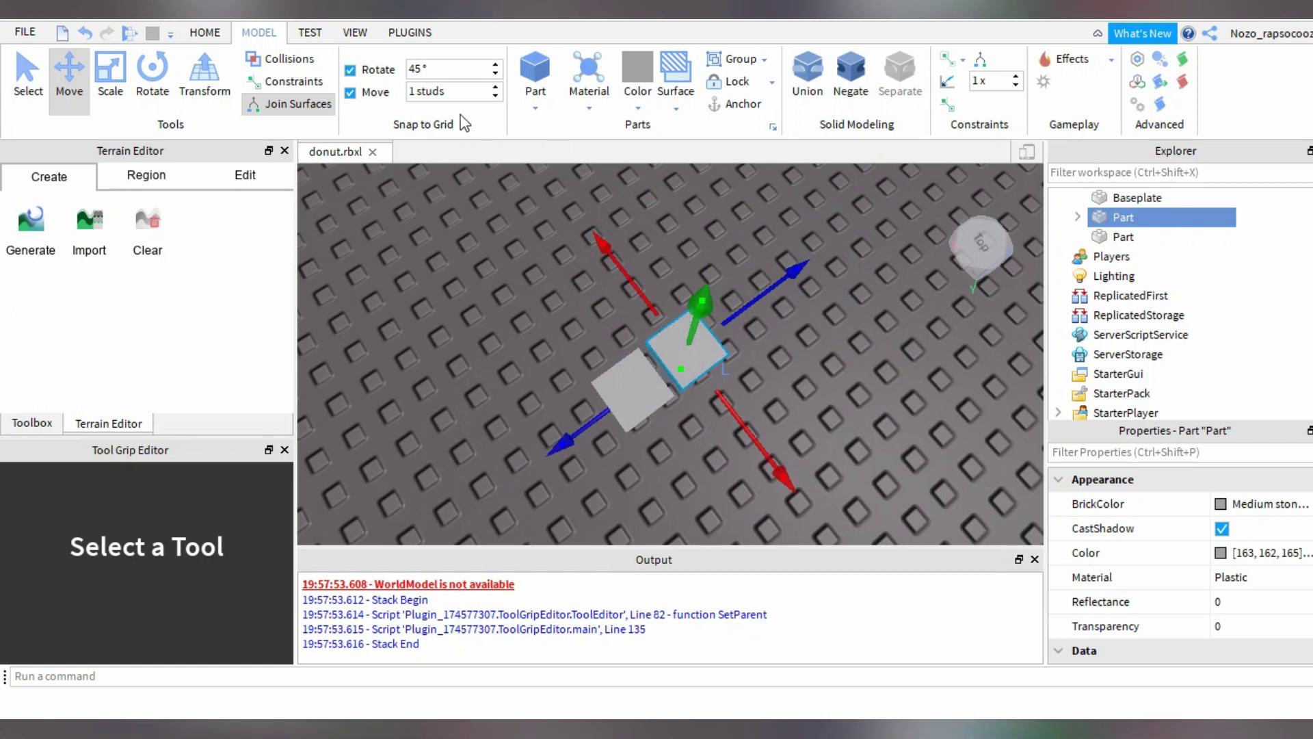
# Set the move increment to 0.01 studs and, with move snapping off, slide the original block away from the copy.
pyautogui.click(414, 92)
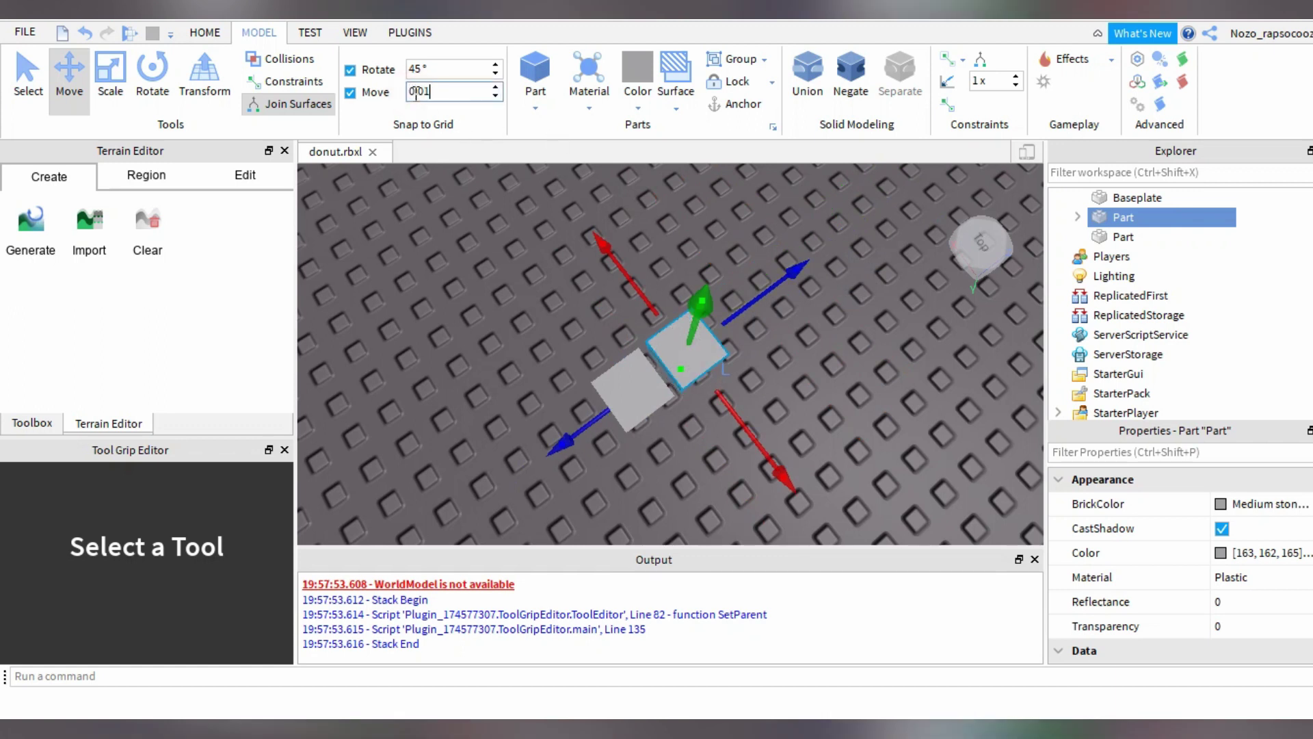
pyautogui.moveTo(778, 264); pyautogui.dragTo(821, 294)
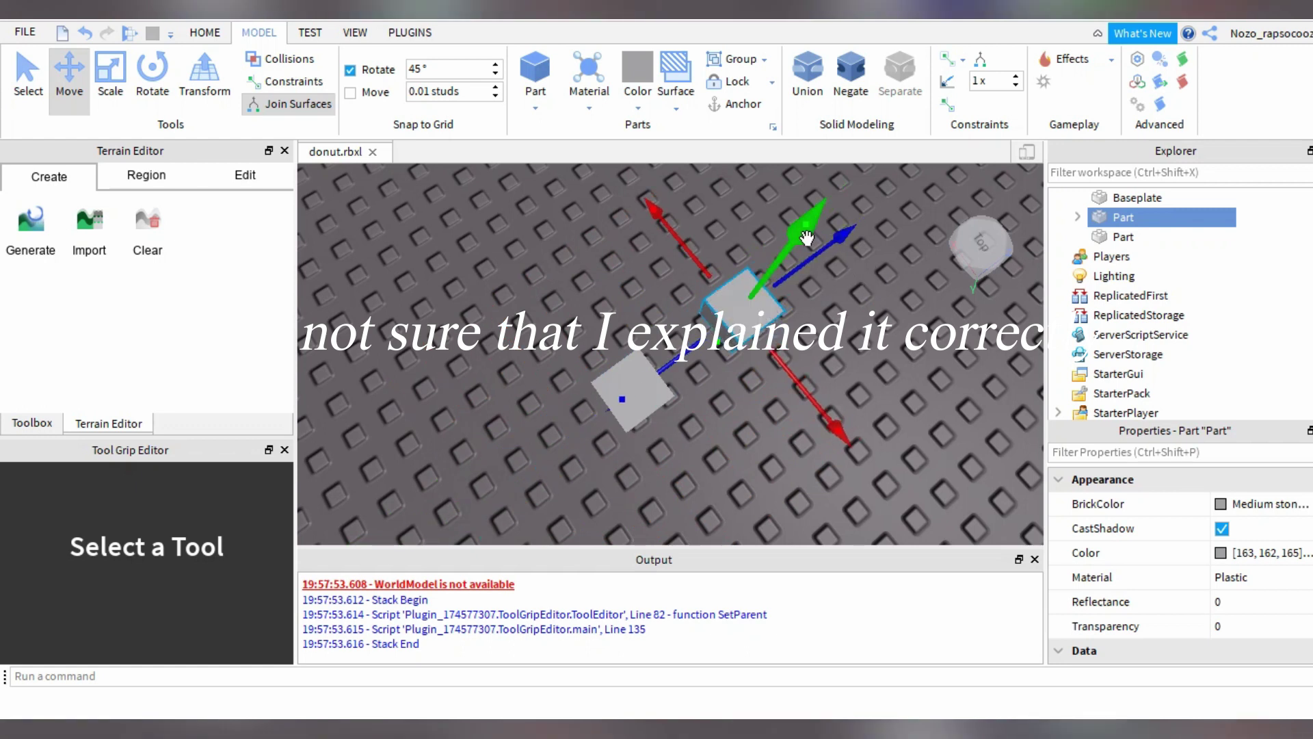
# Turn move snapping back on at 0.25 studs and adjust the position of the copied block relative to the original.
pyautogui.doubleClick(448, 92)
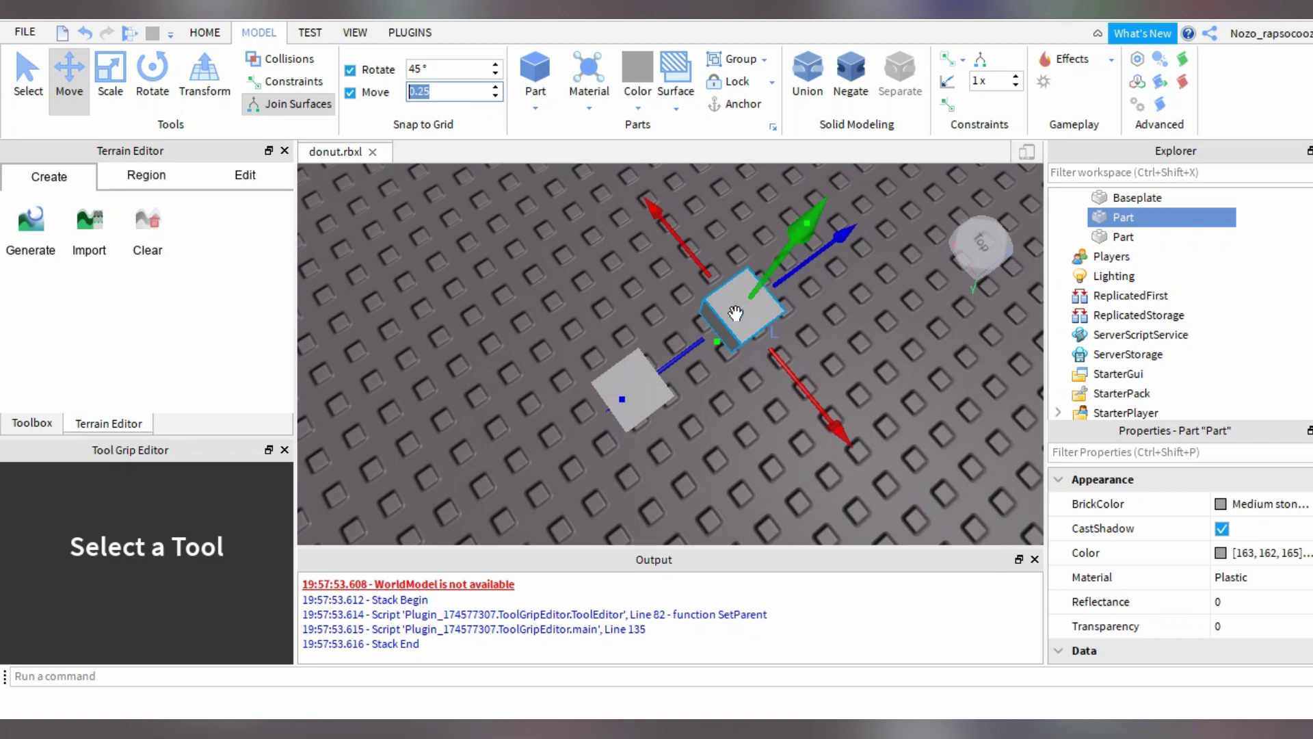
pyautogui.click(690, 349)
pyautogui.moveTo(817, 365)
pyautogui.mouseDown(button='middle')
pyautogui.moveTo(841, 258)
pyautogui.moveTo(802, 350)
pyautogui.mouseUp(button='middle')
pyautogui.scroll(4, 842, 258)
pyautogui.scroll(-10, 812, 310)
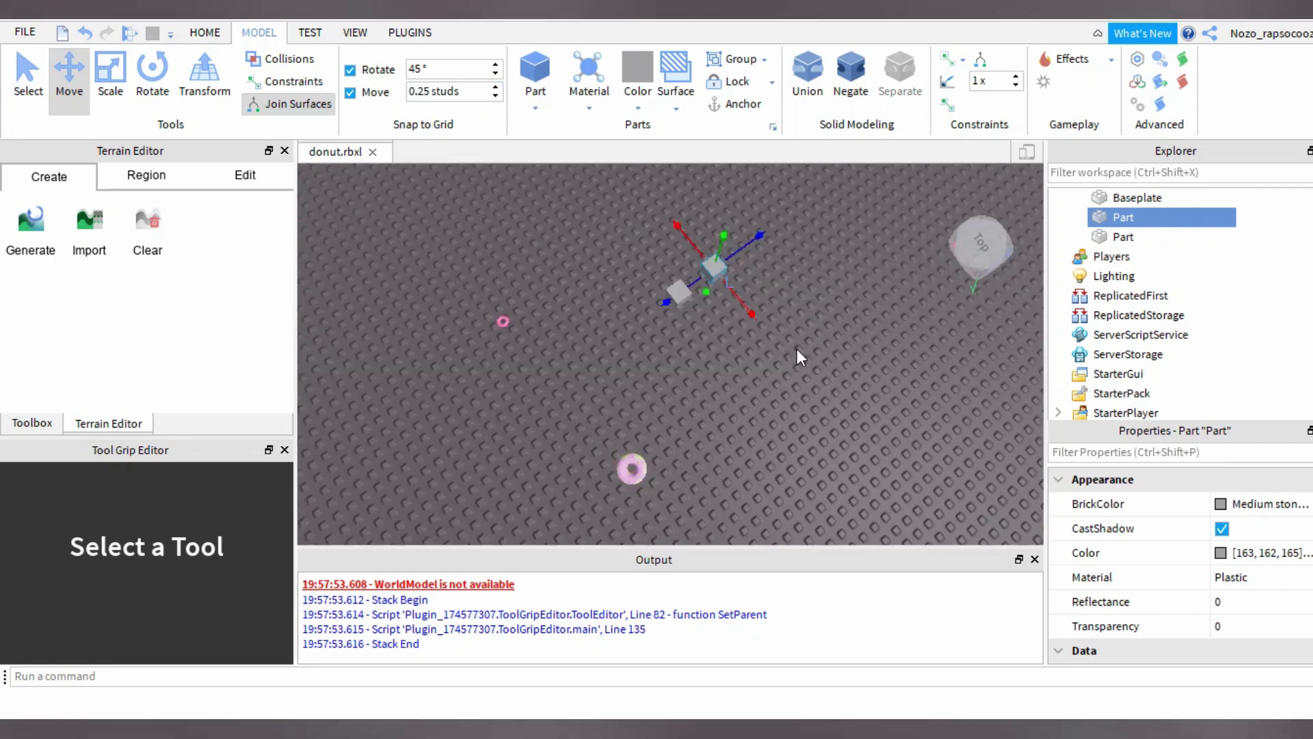
pyautogui.press('f')
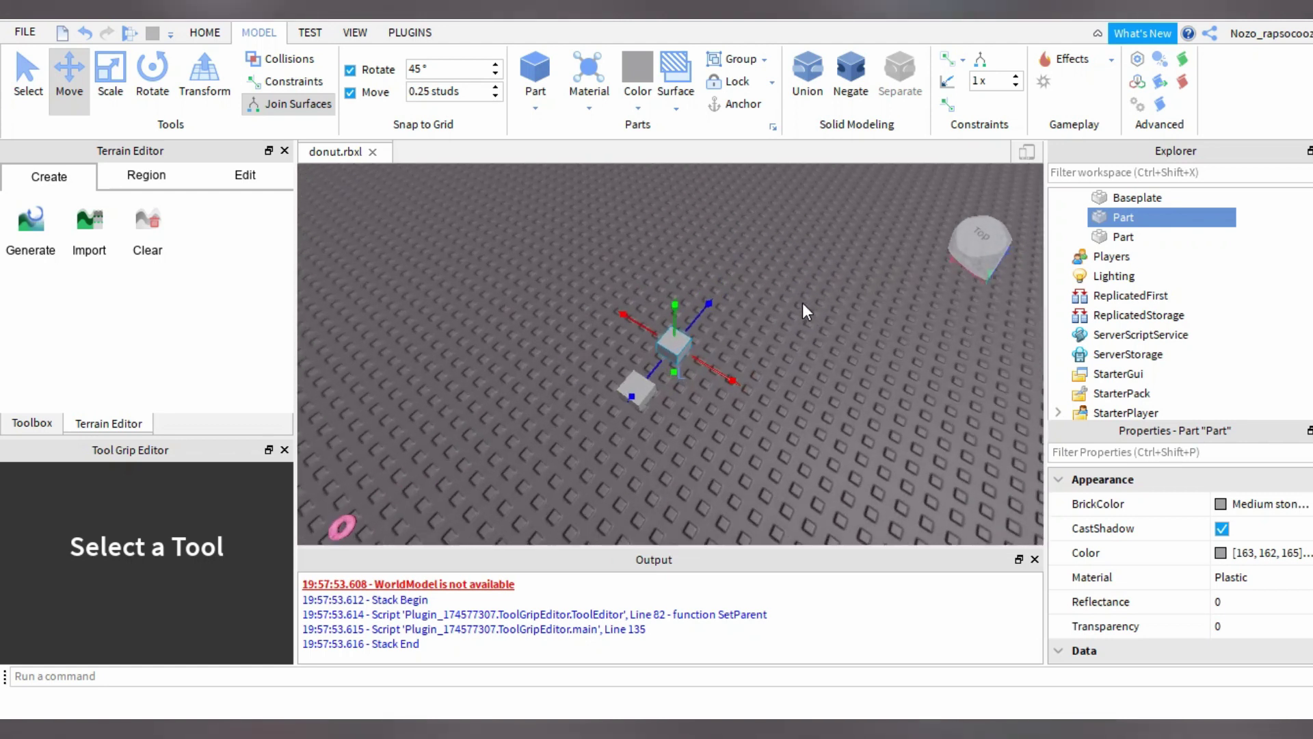
pyautogui.moveTo(802, 302); pyautogui.dragTo(879, 406, button='right')
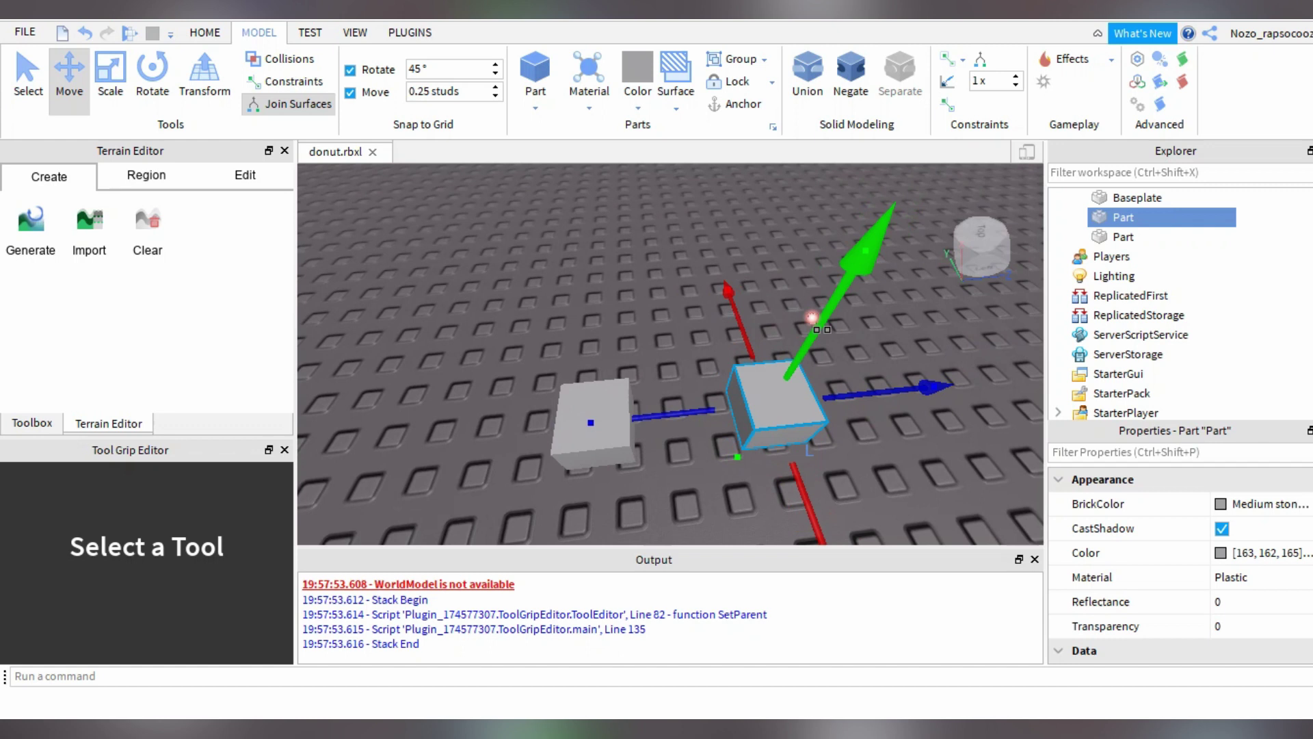
pyautogui.click(577, 402)
pyautogui.moveTo(839, 391); pyautogui.dragTo(821, 437, button='right')
pyautogui.moveTo(605, 357)
pyautogui.mouseDown()
pyautogui.moveTo(598, 170)
pyautogui.moveTo(589, 336)
pyautogui.mouseUp()
# Duplicate both blocks together and rotate the copied pair 90° about the vertical axis to form a cross.
pyautogui.keyDown('ctrl'); pyautogui.click(603, 269); pyautogui.keyUp('ctrl')
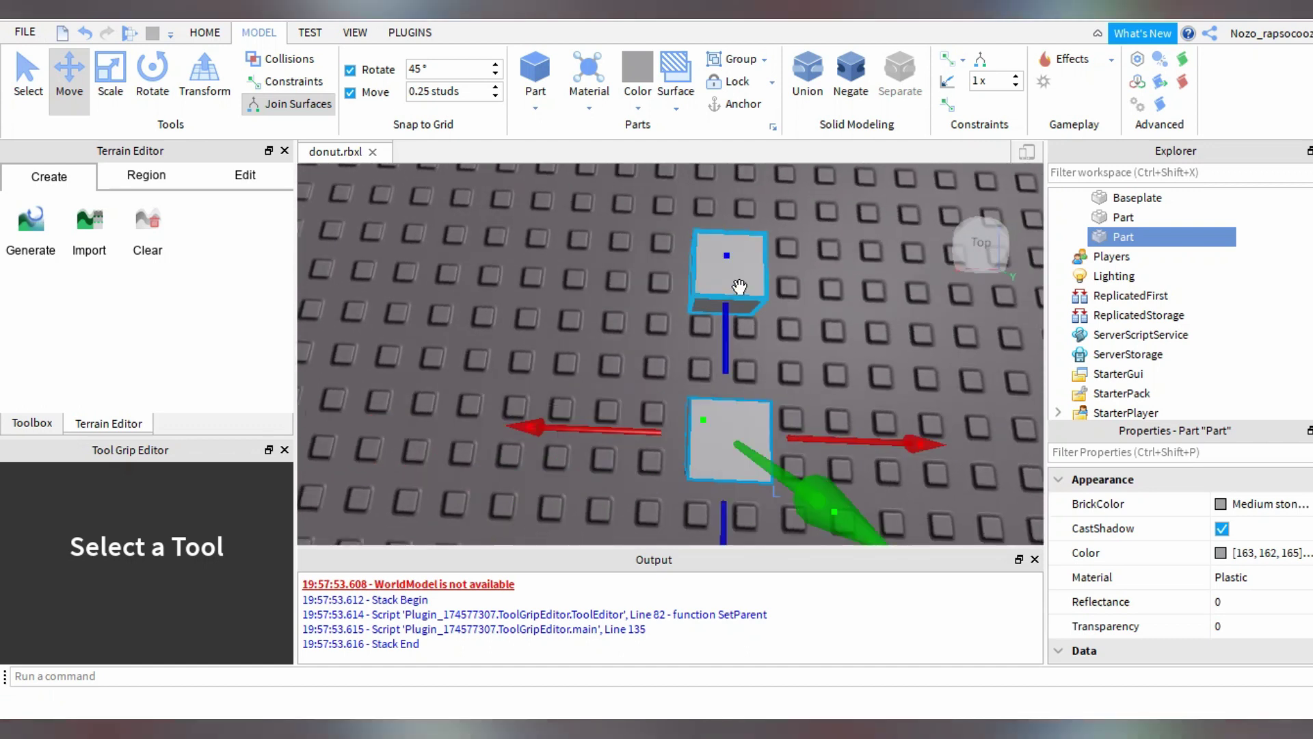
pyautogui.moveTo(623, 204)
pyautogui.mouseDown()
pyautogui.moveTo(852, 391)
pyautogui.moveTo(627, 200)
pyautogui.moveTo(848, 418)
pyautogui.mouseUp()
pyautogui.hotkey('ctrl', 'd')
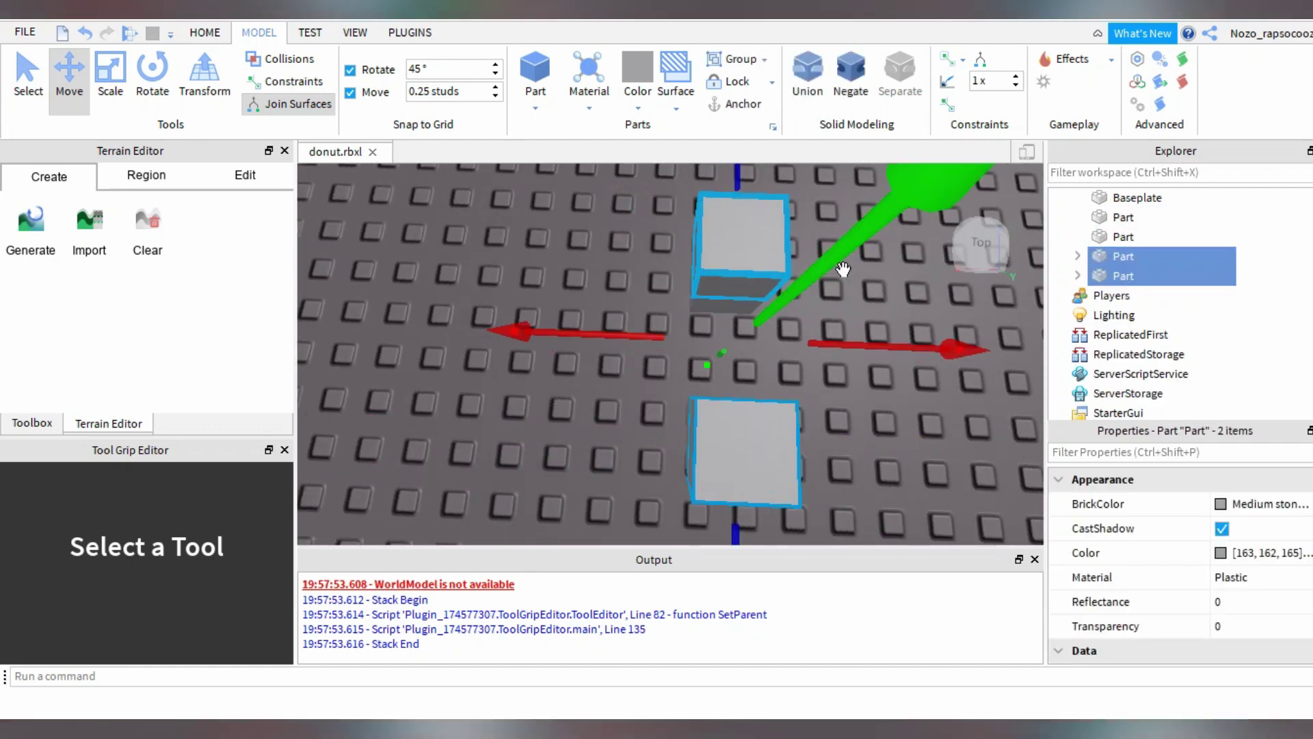
pyautogui.click(161, 83)
pyautogui.hotkey('ctrl', 'r')
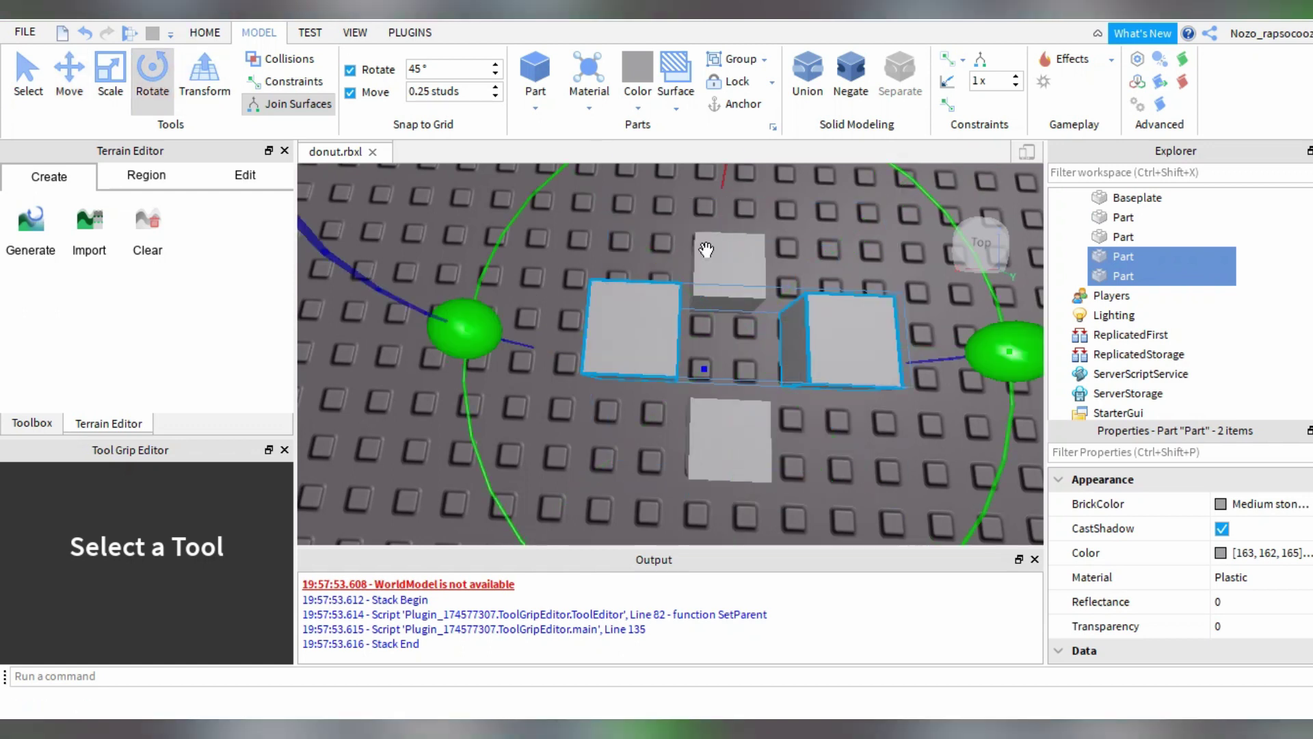
# Lower the rotated pair of blocks to the same height as the first pair.
pyautogui.click(69, 75)
pyautogui.moveTo(870, 220); pyautogui.dragTo(817, 309)
pyautogui.moveTo(817, 310); pyautogui.dragTo(766, 261, button='right')
pyautogui.moveTo(799, 234)
pyautogui.mouseDown()
pyautogui.moveTo(798, 269)
pyautogui.moveTo(802, 236)
pyautogui.mouseUp()
pyautogui.moveTo(857, 316); pyautogui.dragTo(855, 357, button='right')
pyautogui.scroll(2, 897, 326)
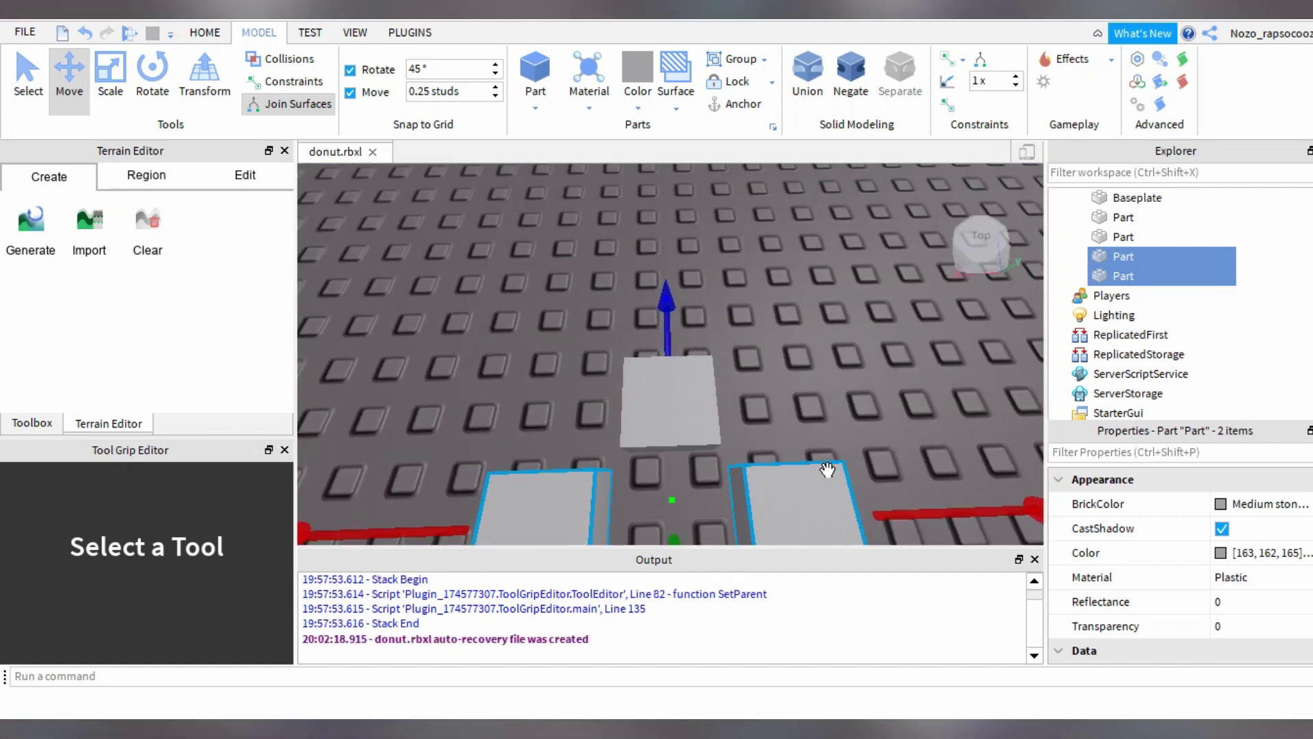
# Set the move increment to 0.05 studs and nudge the rotated pair along the red axis to centre it on the first pair.
pyautogui.moveTo(827, 470); pyautogui.dragTo(820, 468, button='right')
pyautogui.moveTo(449, 521); pyautogui.dragTo(439, 522)
pyautogui.moveTo(653, 449); pyautogui.dragTo(665, 457, button='right')
pyautogui.click(431, 92)
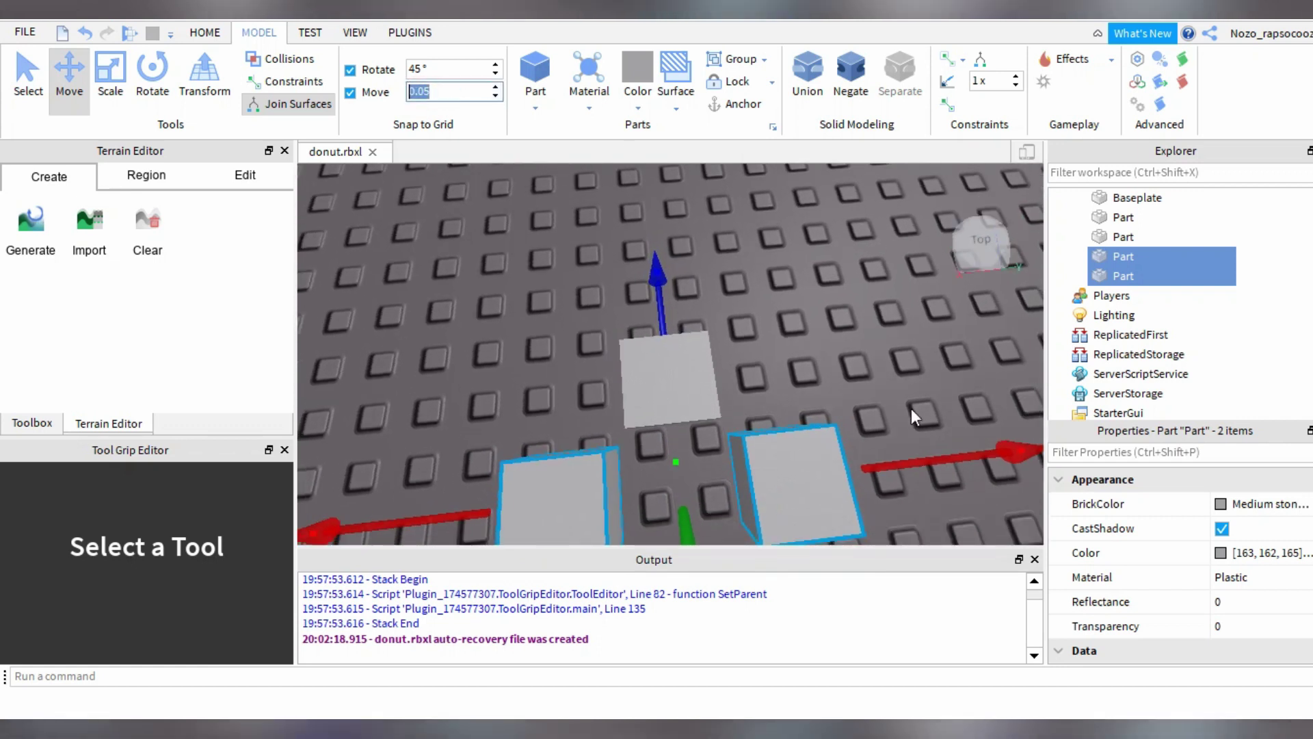
pyautogui.moveTo(936, 461); pyautogui.dragTo(943, 459)
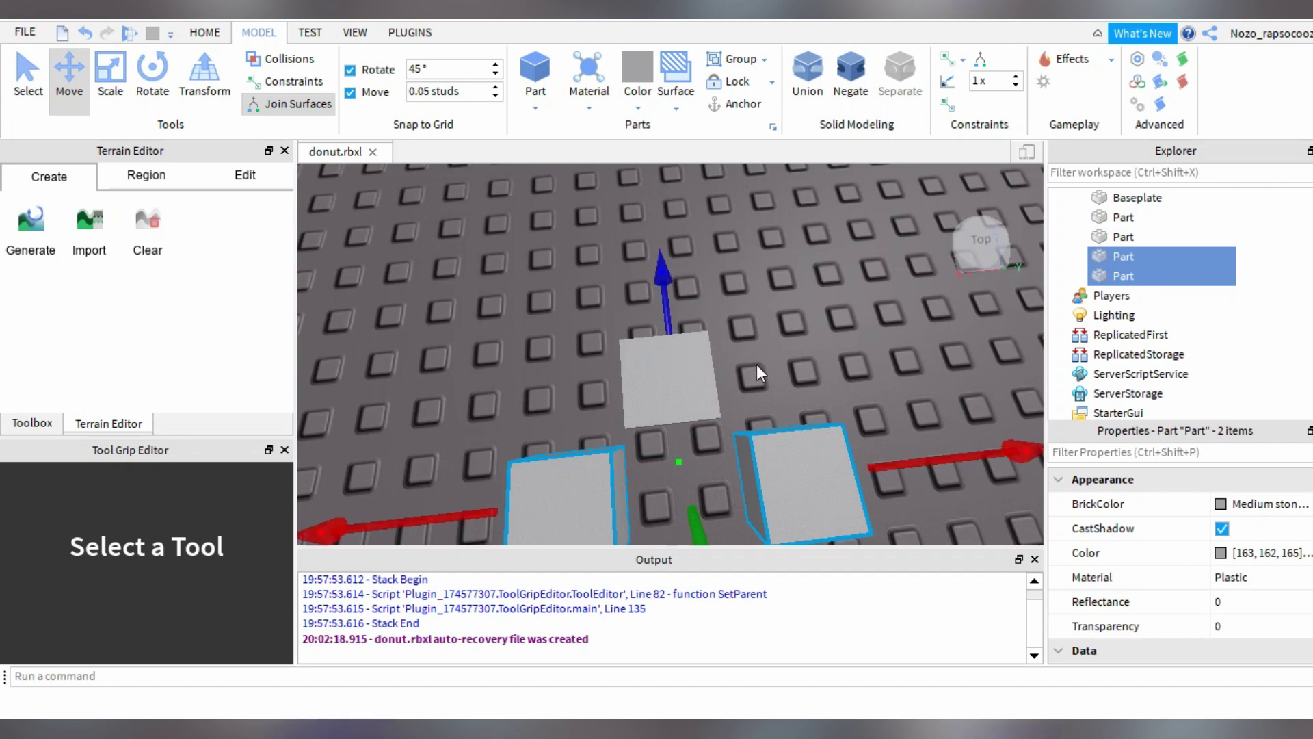
# Duplicate the selected pair of blocks and rotate the copies 45° about the cross's centre into its diagonal gaps.
pyautogui.hotkey('ctrl', 'd')
pyautogui.moveTo(460, 521); pyautogui.dragTo(590, 472)
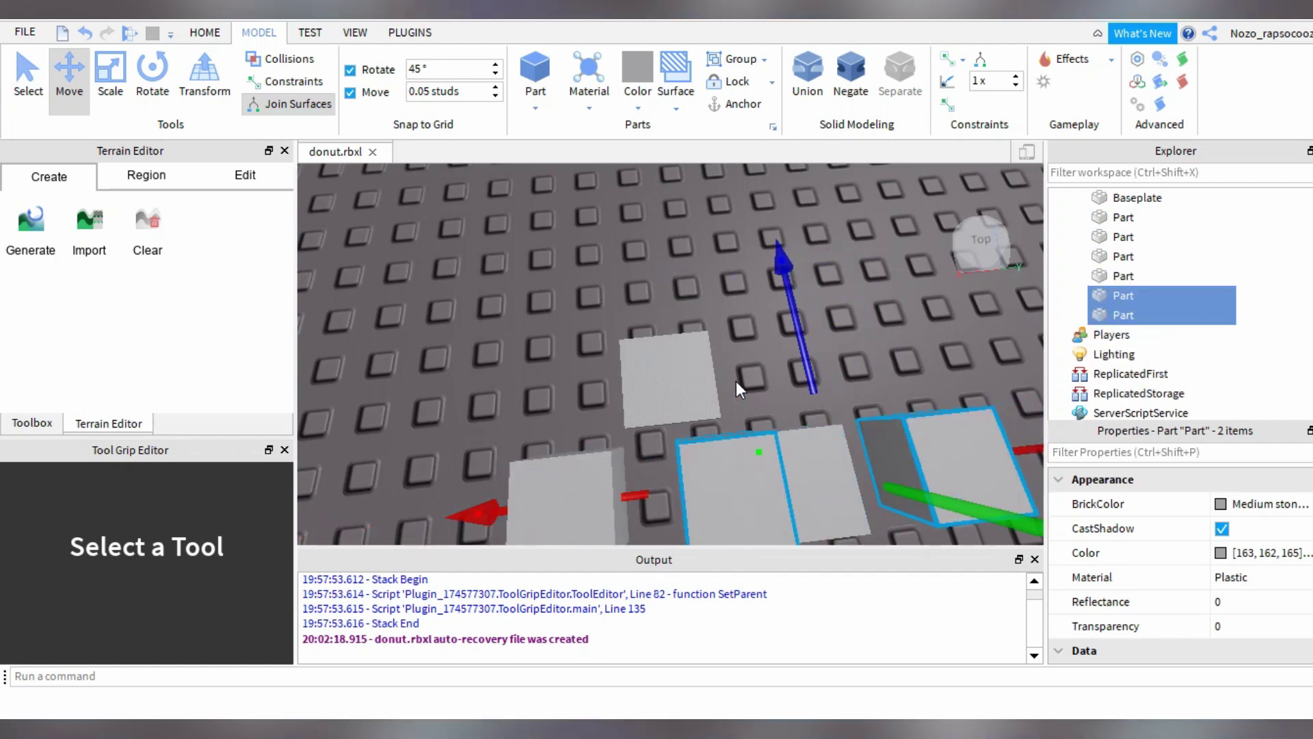
pyautogui.click(161, 90)
pyautogui.click(495, 504)
pyautogui.moveTo(963, 446); pyautogui.dragTo(889, 330, button='right')
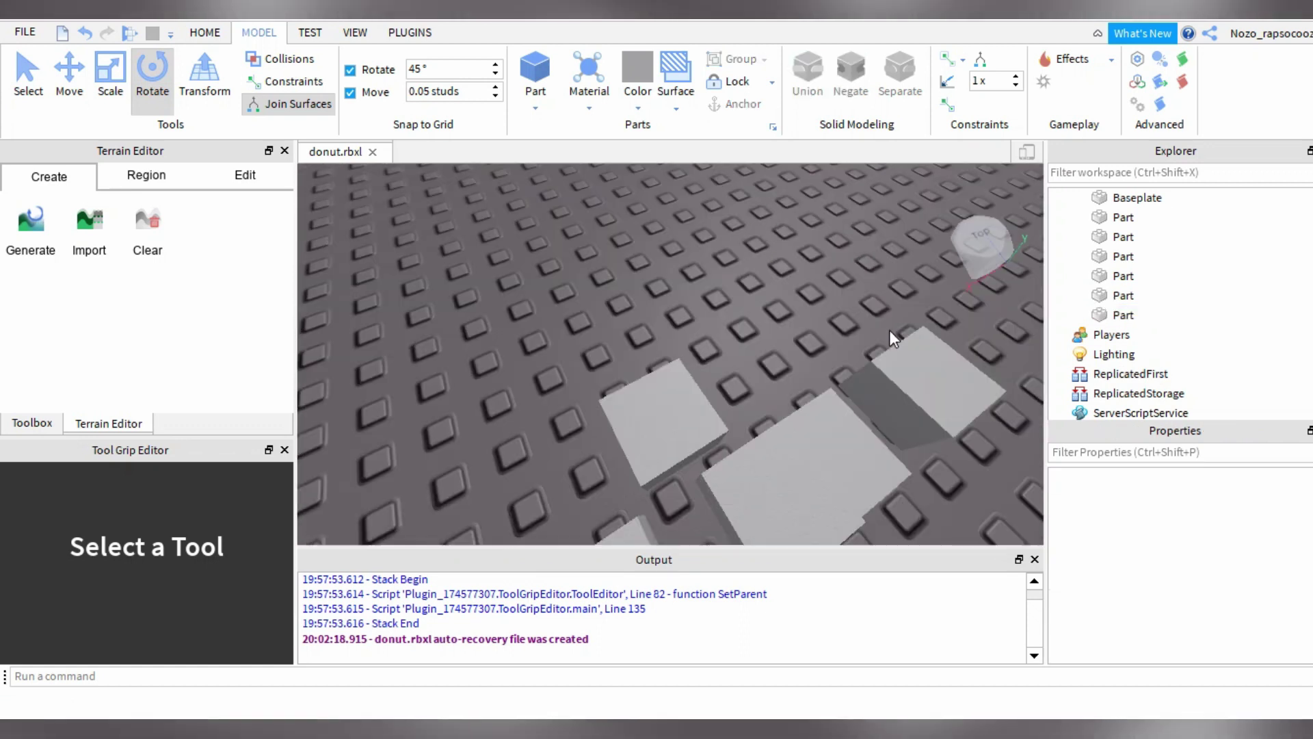
pyautogui.hotkey('ctrl', 'z')
pyautogui.moveTo(815, 434); pyautogui.dragTo(848, 433, button='right')
pyautogui.scroll(-3, 458, 496)
pyautogui.moveTo(508, 459); pyautogui.dragTo(691, 576)
pyautogui.scroll(-2, 634, 463)
pyautogui.moveTo(547, 433); pyautogui.dragTo(616, 554)
# Move the diagonal pair vertically so it sits in between the four other blocks.
pyautogui.click(76, 77)
pyautogui.moveTo(687, 395); pyautogui.dragTo(688, 384)
pyautogui.moveTo(765, 412); pyautogui.dragTo(750, 415, button='right')
pyautogui.scroll(2, 750, 415)
pyautogui.scroll(-3, 750, 413)
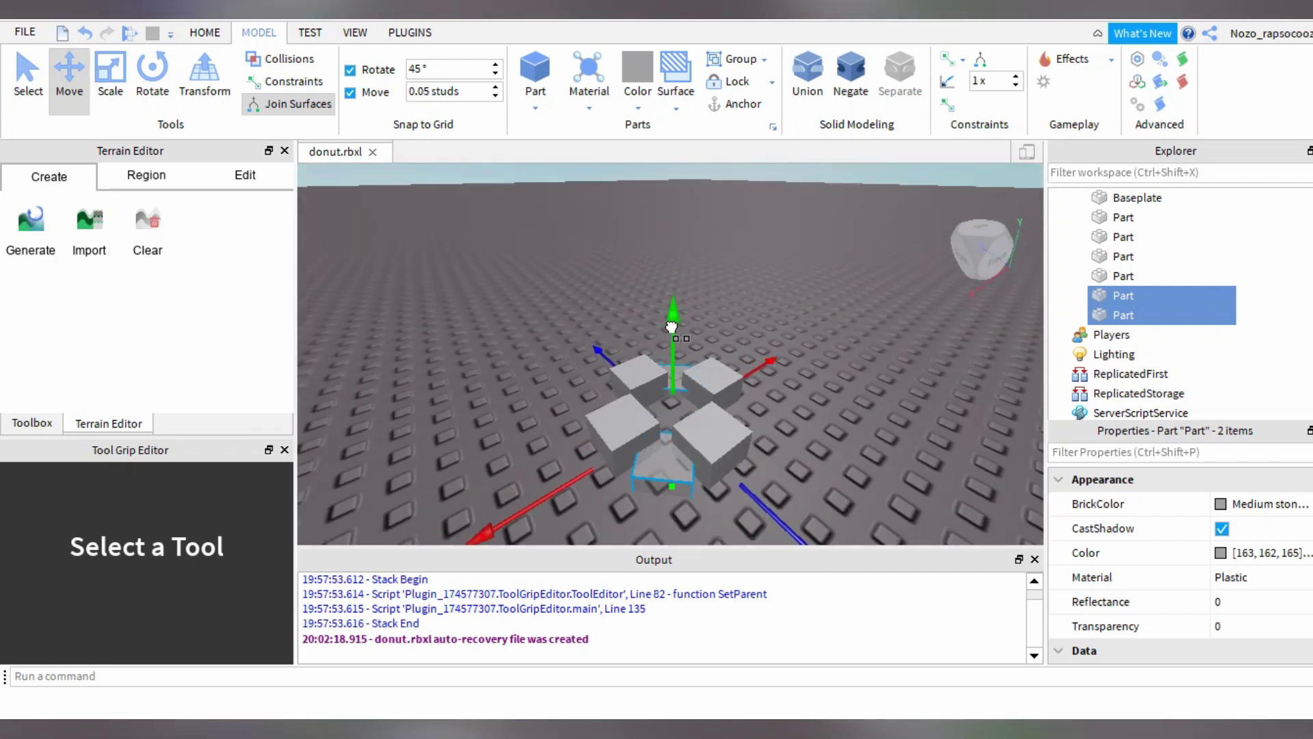
pyautogui.moveTo(852, 343); pyautogui.dragTo(898, 264, button='right')
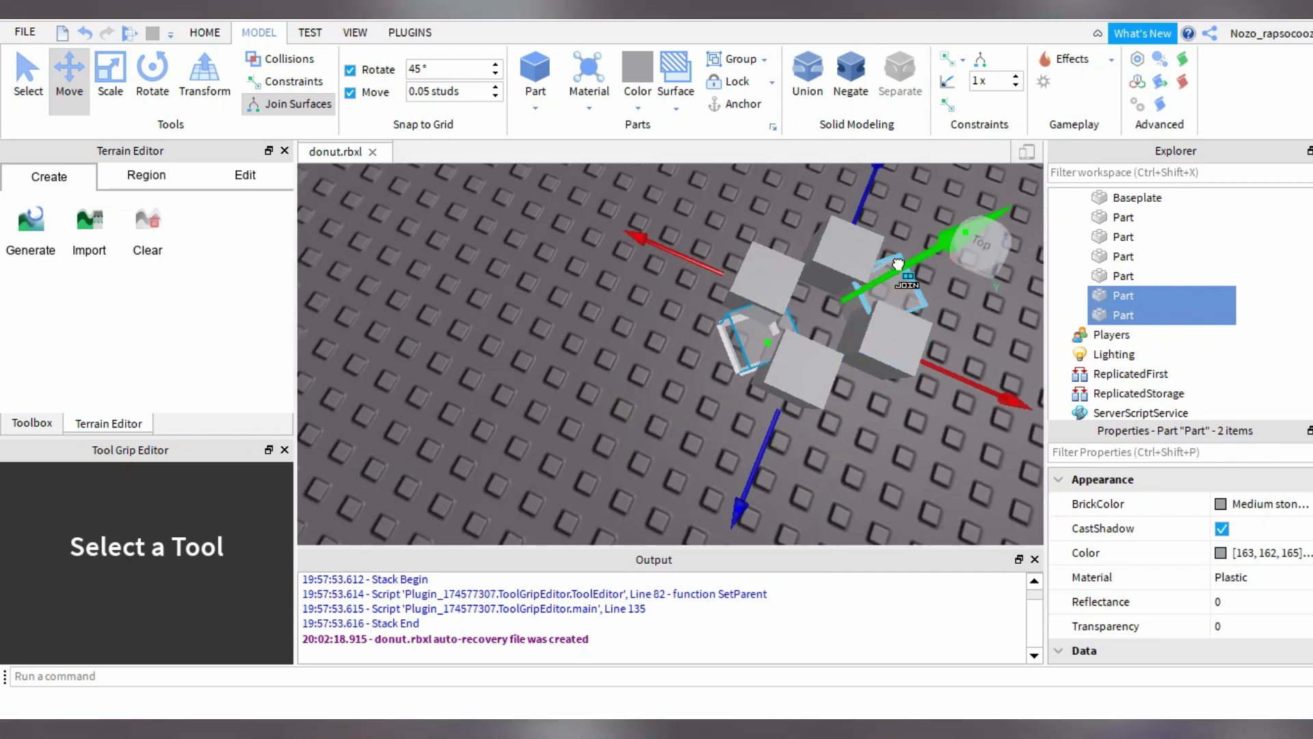
# Set the move increment to 0.25 studs and adjust the height of the diagonal pair.
pyautogui.click(429, 89)
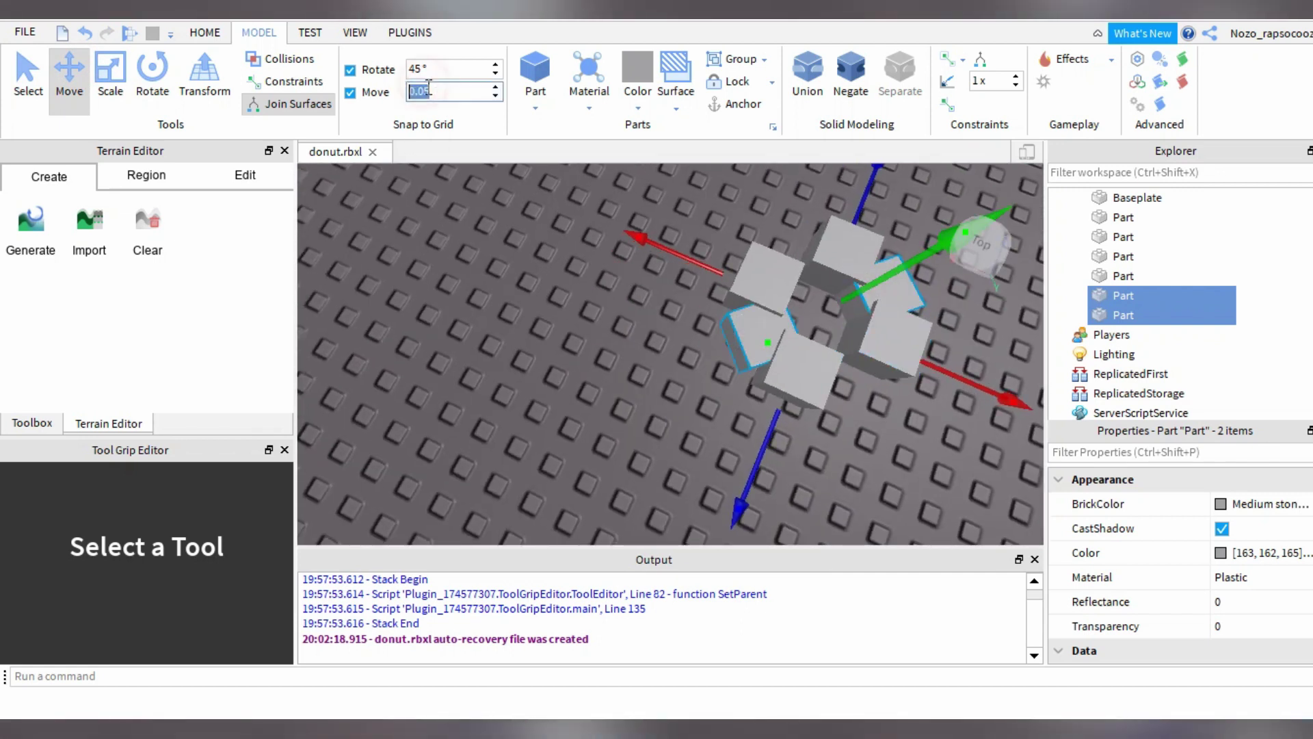
pyautogui.press('Return')
pyautogui.moveTo(884, 283); pyautogui.dragTo(873, 290)
pyautogui.moveTo(870, 295); pyautogui.dragTo(814, 366, button='right')
pyautogui.press('d')
pyautogui.press('a')
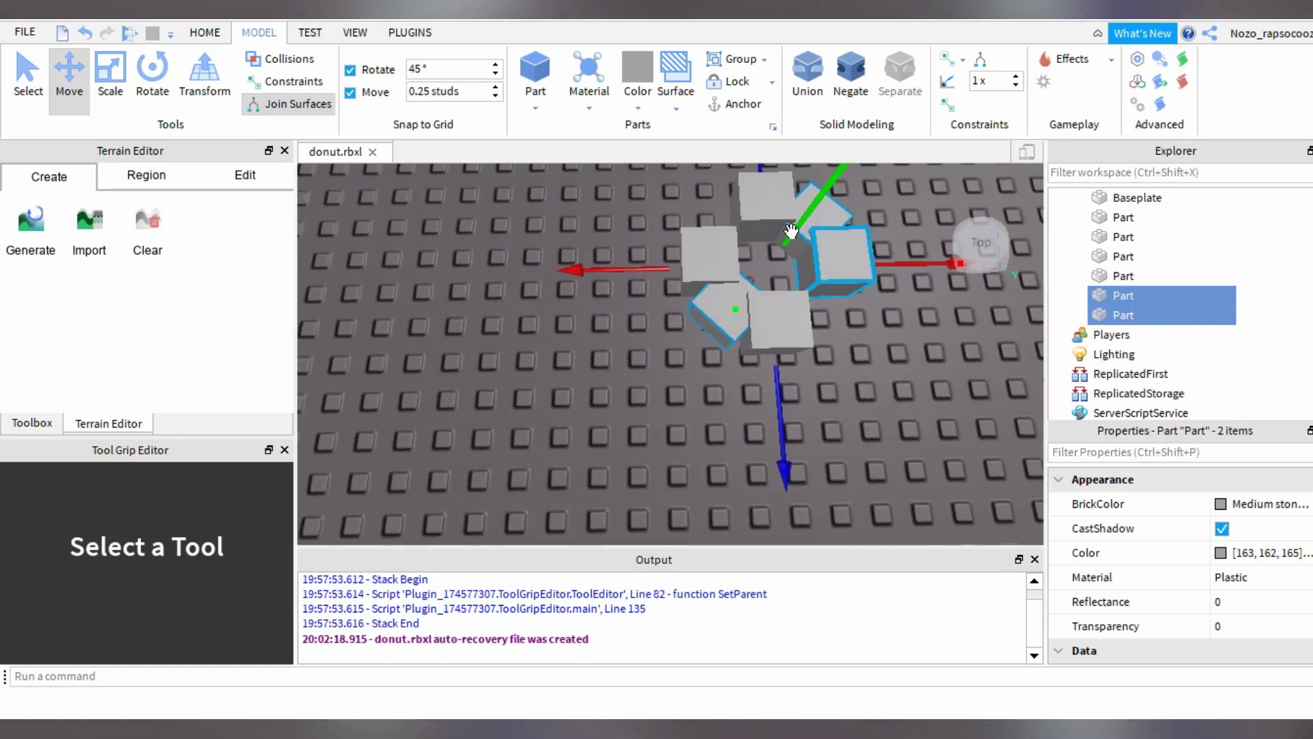
# Duplicate the selected diagonal pair of blocks and rotate the copies about the centre into the ring's remaining diagonal gaps.
pyautogui.hotkey('ctrl', 'd')
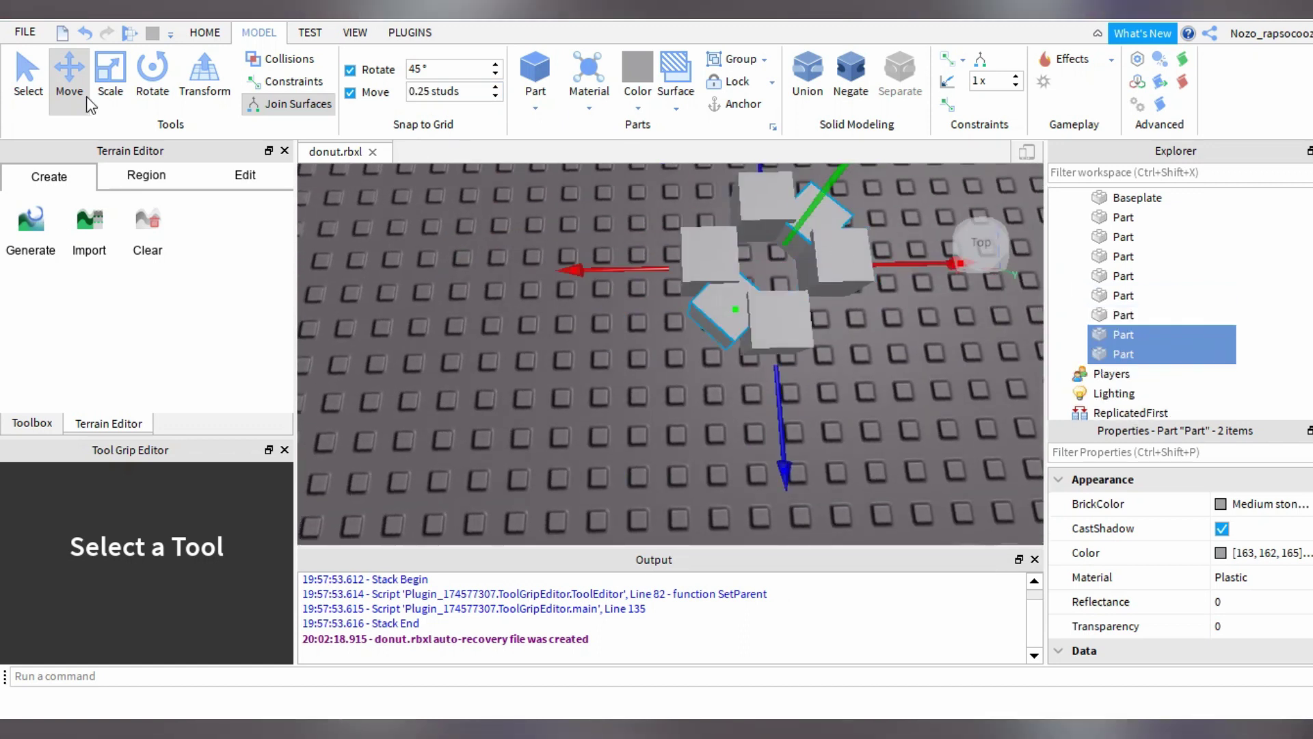
pyautogui.hotkey('ctrl', '4')
pyautogui.moveTo(600, 271); pyautogui.dragTo(864, 468)
pyautogui.moveTo(876, 404); pyautogui.dragTo(868, 363, button='right')
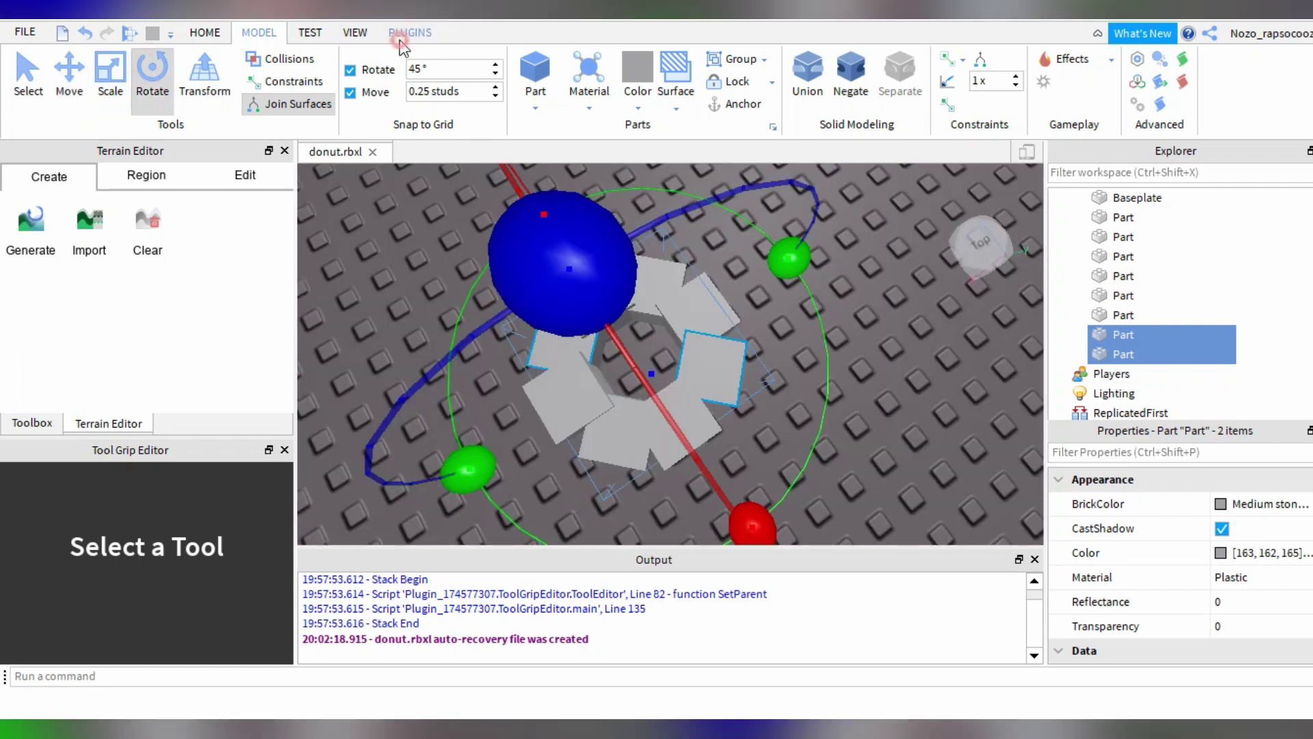
# Start GapFill with Normal force direction and OneStud thickness, and fill the first outer wedge gap between two neighbouring blocks.
pyautogui.click(401, 36)
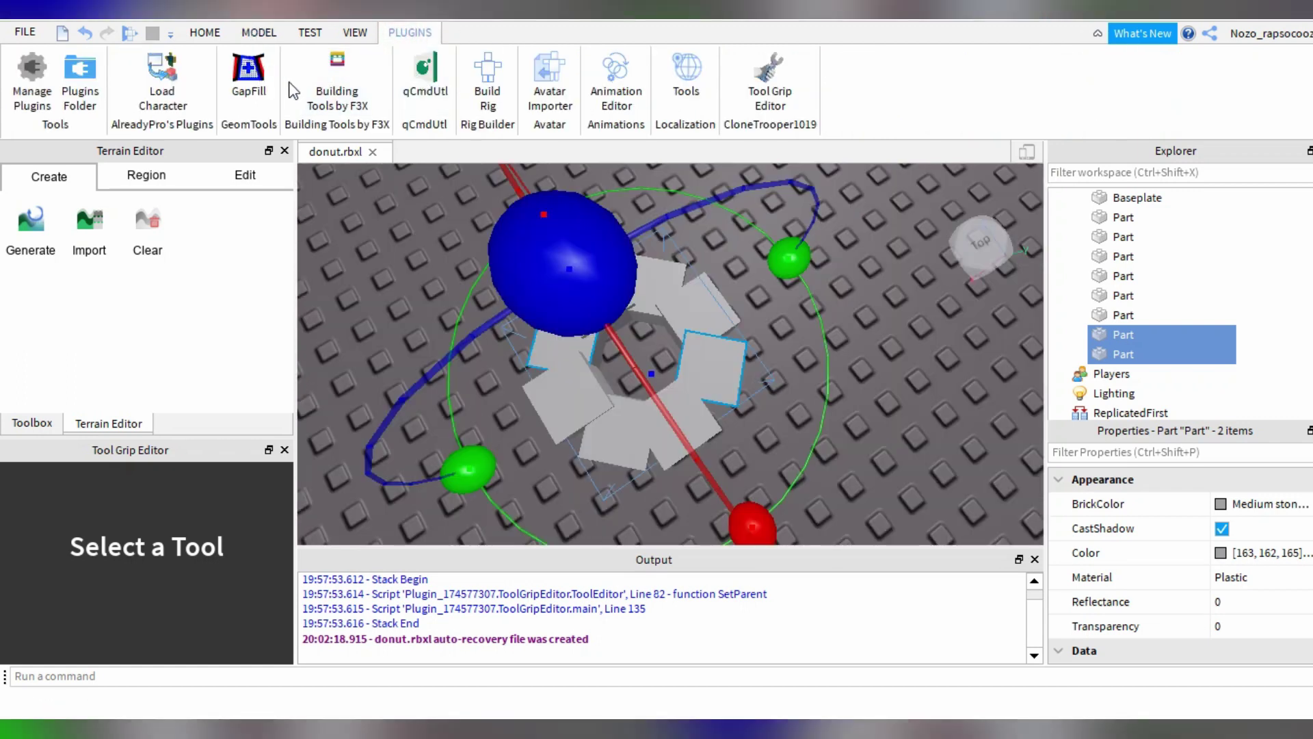
pyautogui.click(255, 89)
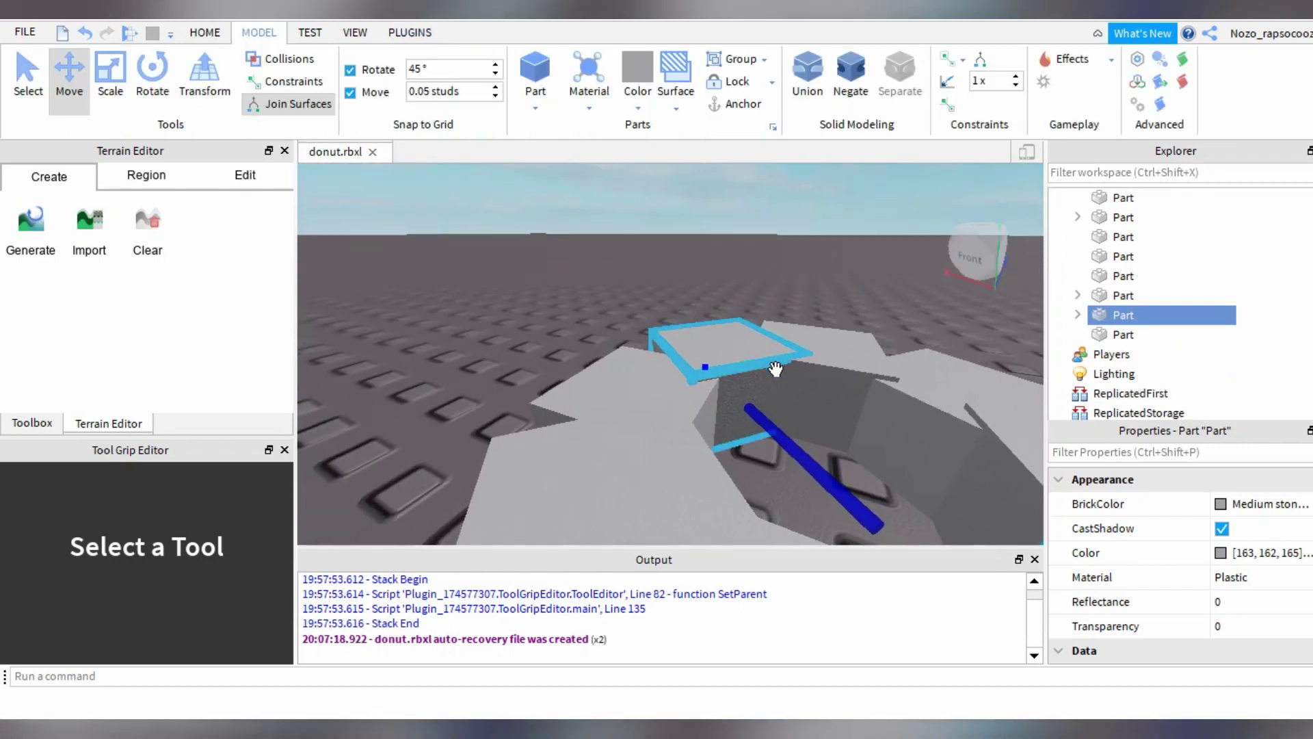
pyautogui.moveTo(778, 369); pyautogui.dragTo(836, 347, button='right')
pyautogui.click(425, 32)
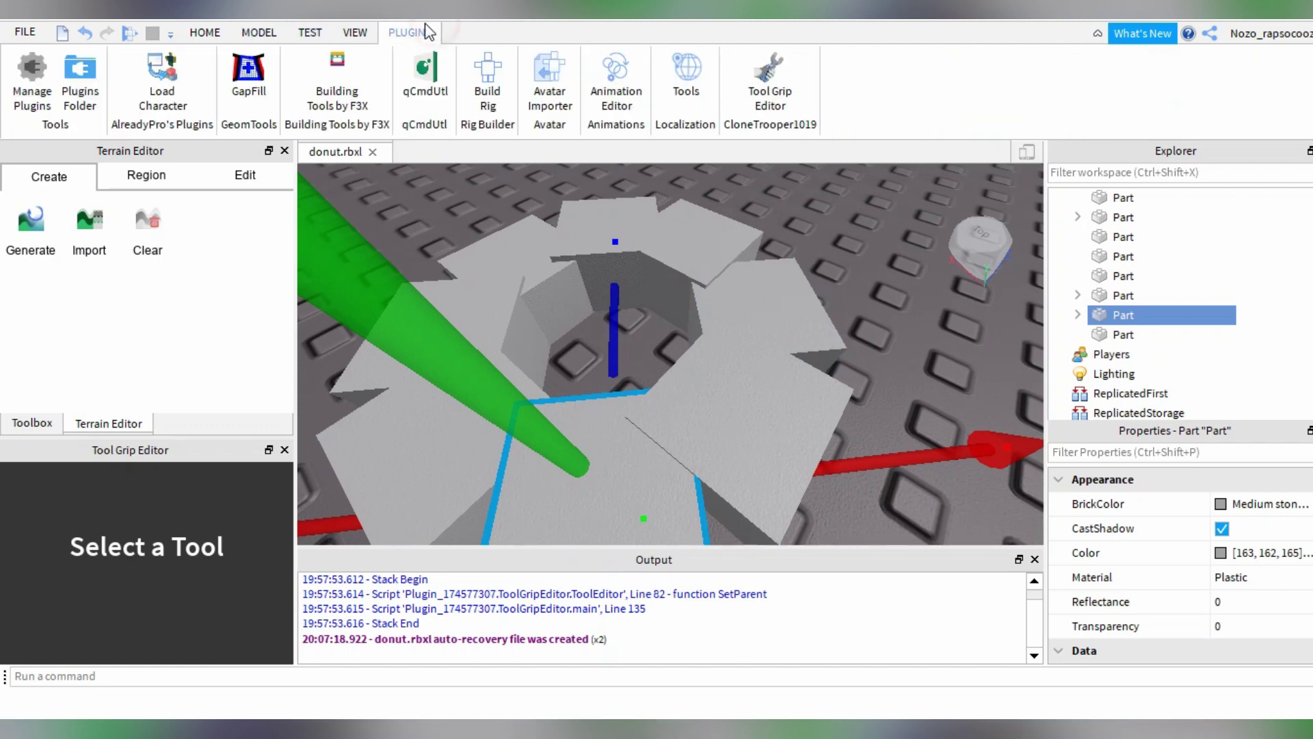
pyautogui.click(258, 86)
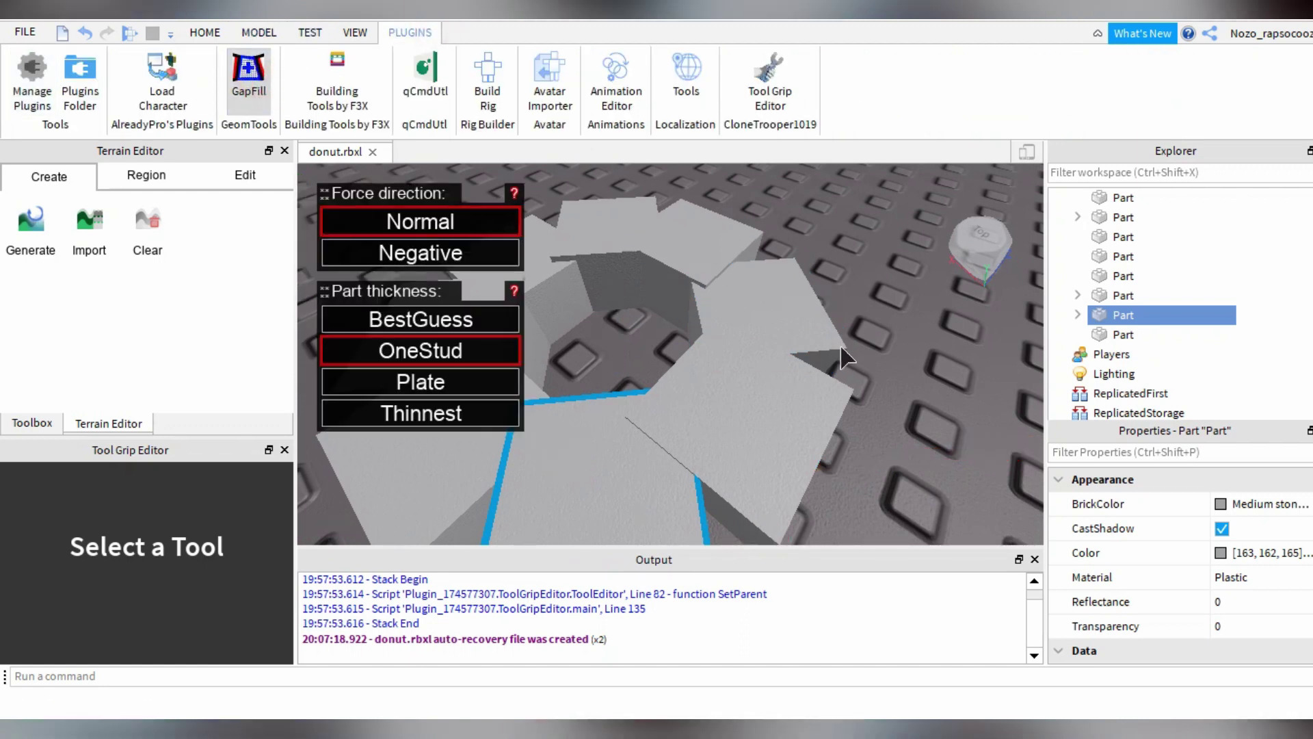
pyautogui.moveTo(949, 435); pyautogui.dragTo(949, 435, button='right')
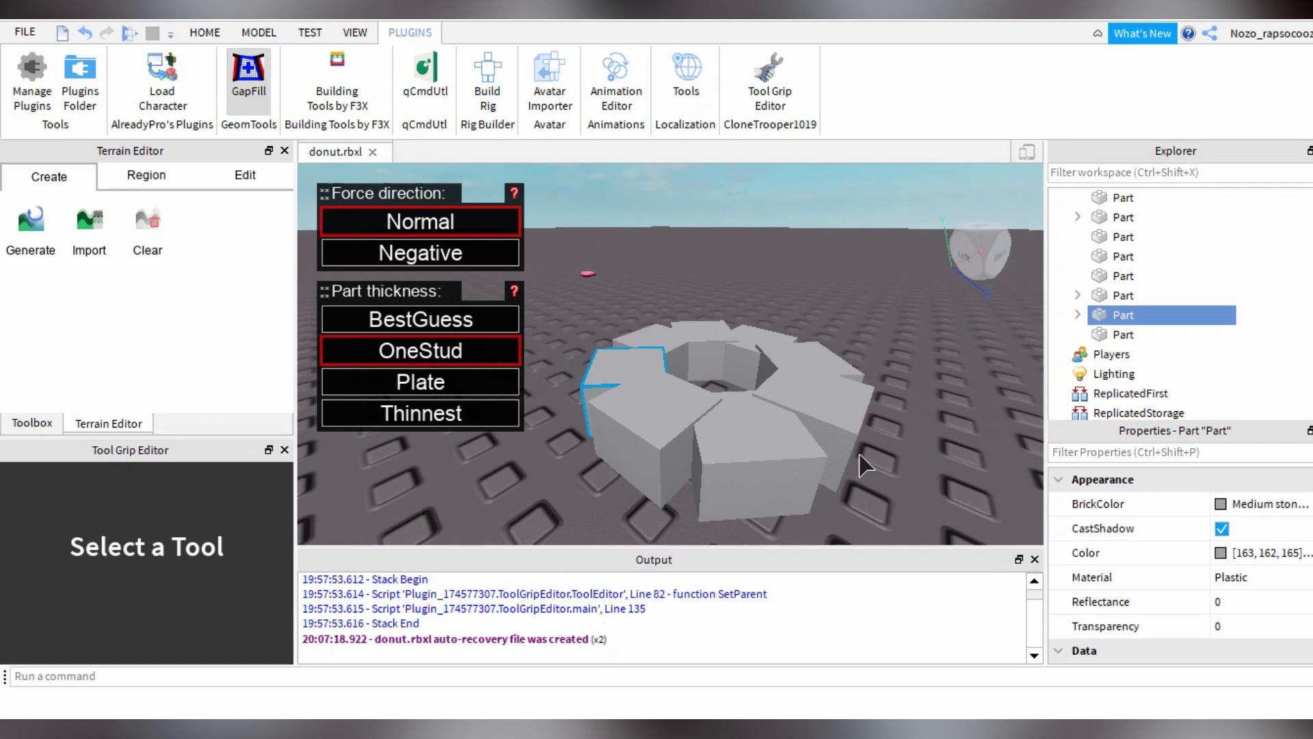
pyautogui.click(698, 496)
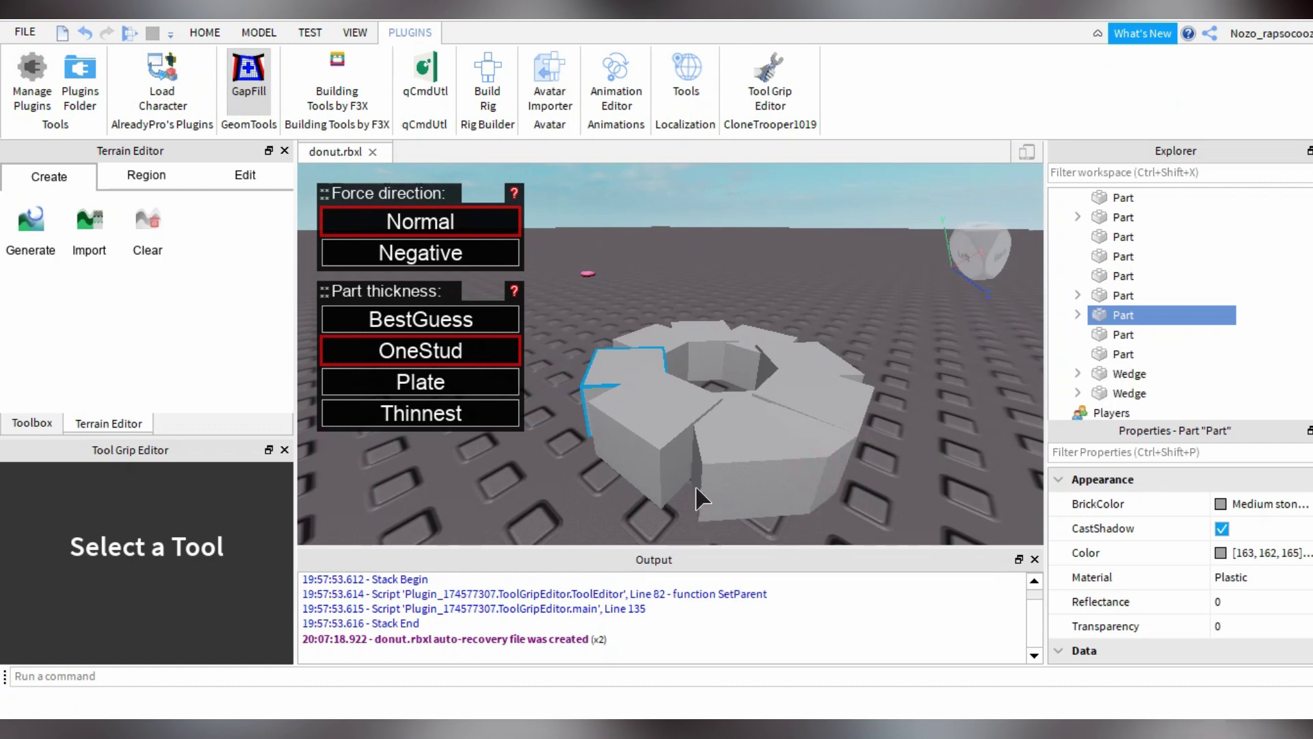
pyautogui.click(683, 484)
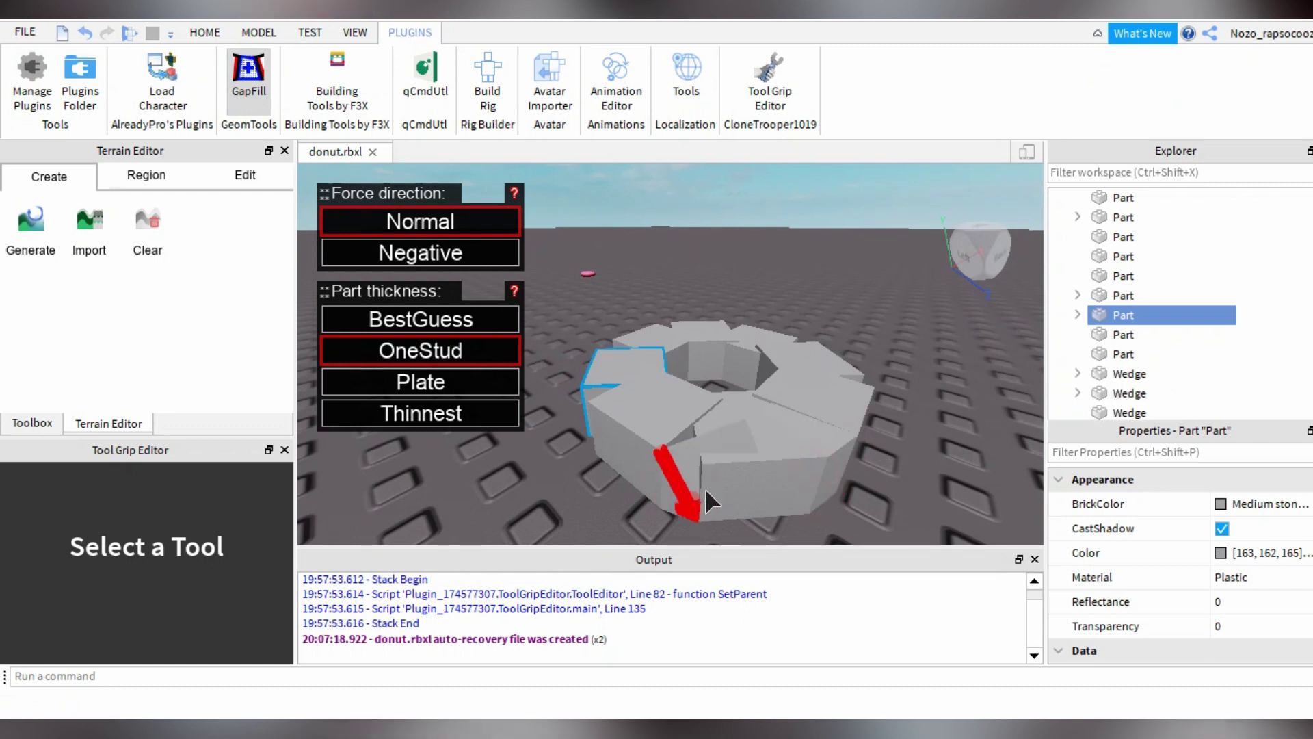
pyautogui.hotkey('ctrl', 'z')
# Fill the remaining outer gaps around the ring with GapFill by matching the facing vertical edges of neighbouring blocks.
pyautogui.click(711, 498)
pyautogui.click(669, 483)
pyautogui.moveTo(710, 472); pyautogui.dragTo(760, 409, button='right')
pyautogui.click(760, 409)
pyautogui.click(716, 397)
pyautogui.moveTo(759, 477); pyautogui.dragTo(760, 481, button='right')
pyautogui.press('a')
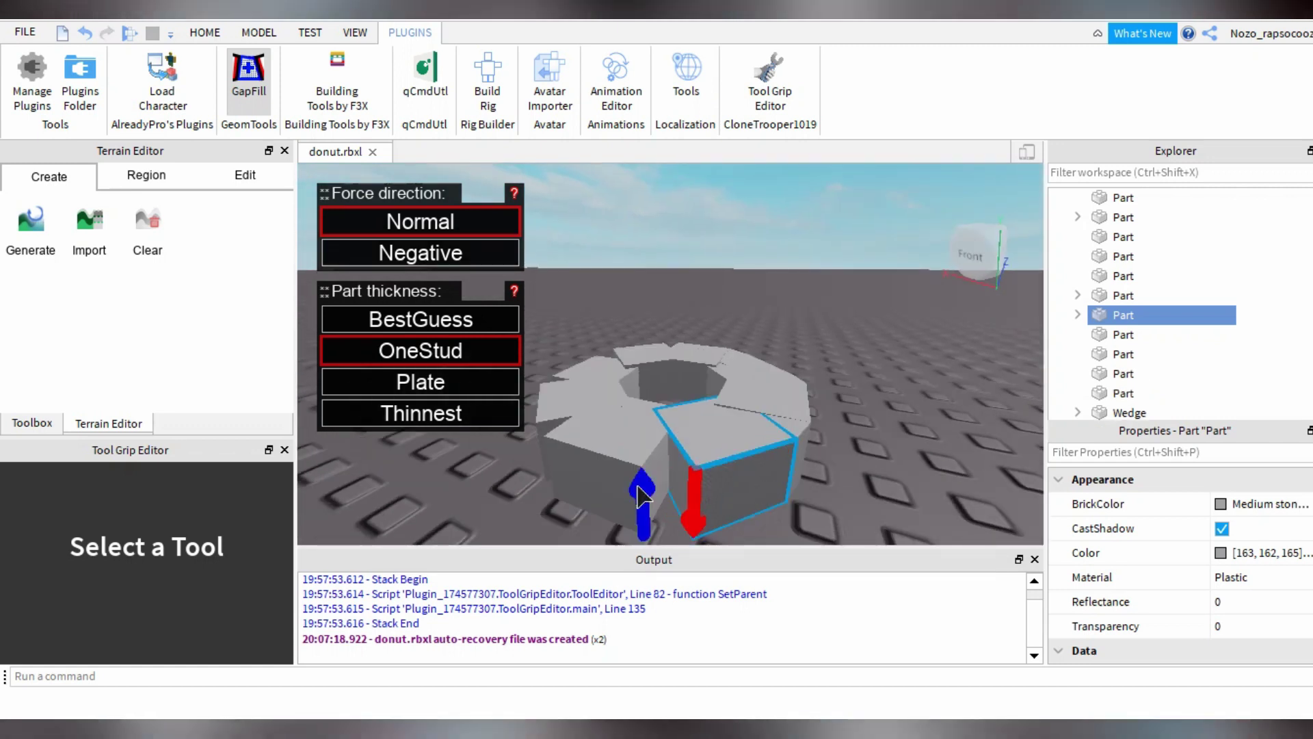
pyautogui.click(641, 494)
pyautogui.moveTo(641, 494); pyautogui.dragTo(624, 507, button='right')
pyautogui.moveTo(751, 507); pyautogui.dragTo(789, 257, button='right')
# Close GapFill, select all blocks and wedges of the ring, and group them into one model.
pyautogui.keyDown('ctrl'); pyautogui.click(1123, 275); pyautogui.keyUp('ctrl')
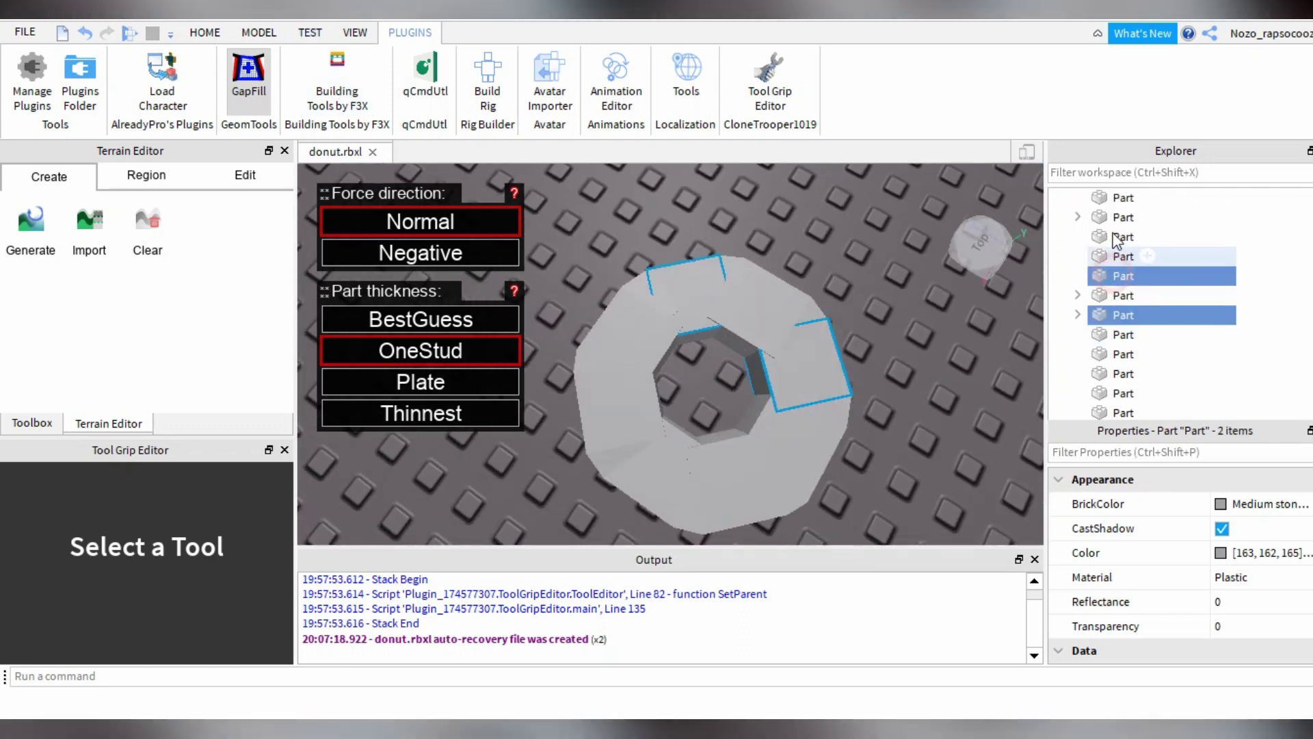
pyautogui.click(263, 79)
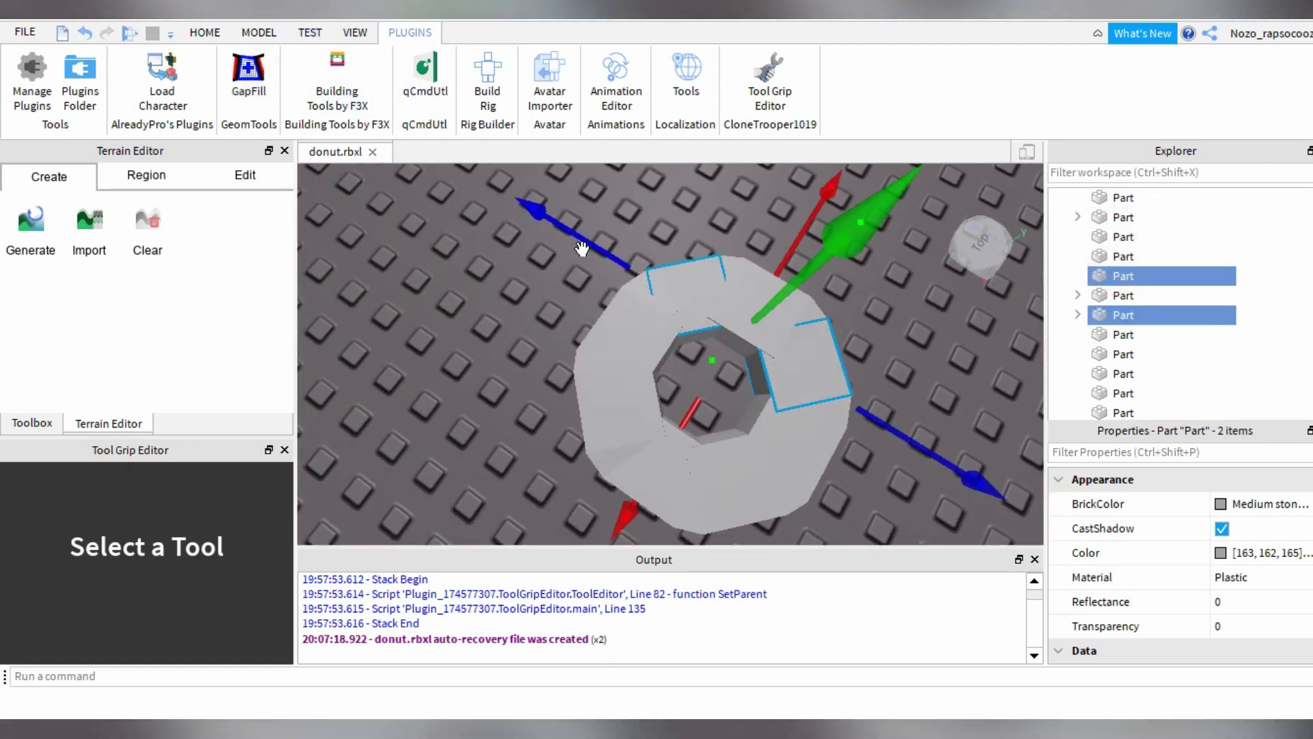
pyautogui.moveTo(463, 245); pyautogui.dragTo(968, 554)
pyautogui.scroll(-10, 953, 436)
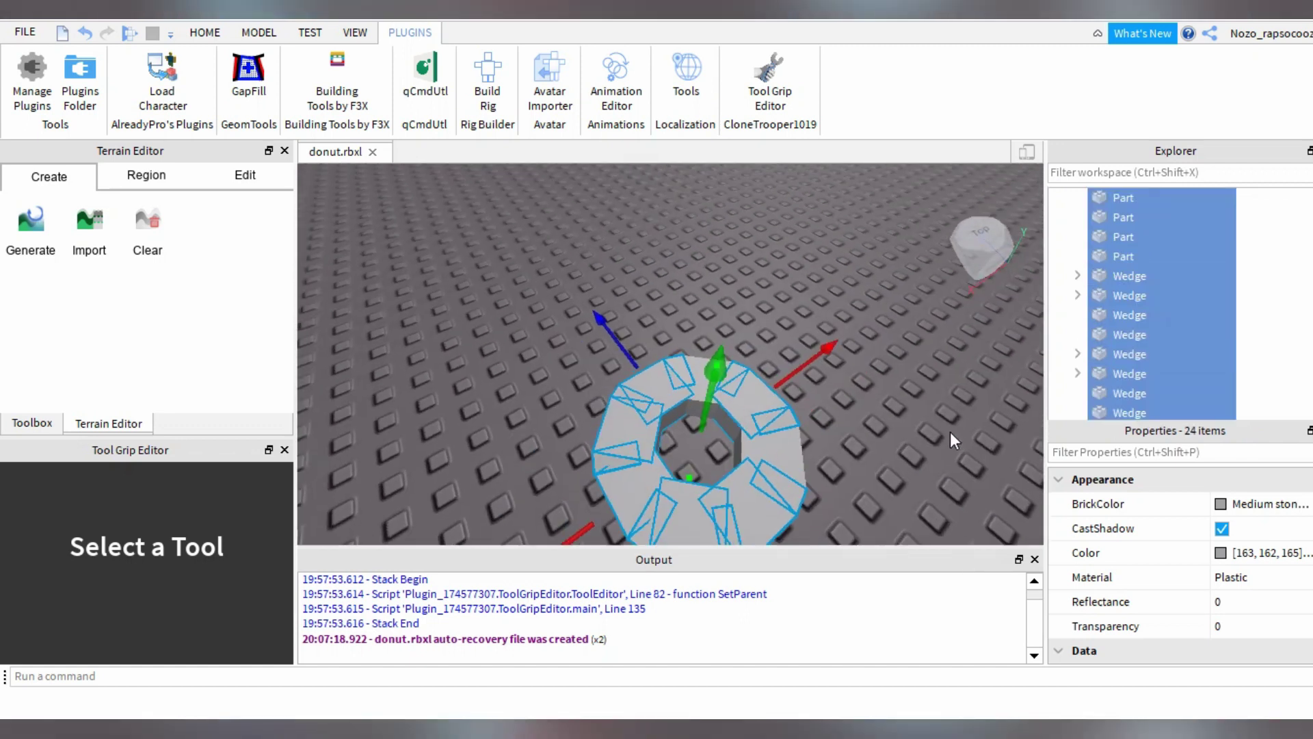
pyautogui.scroll(2, 1209, 292)
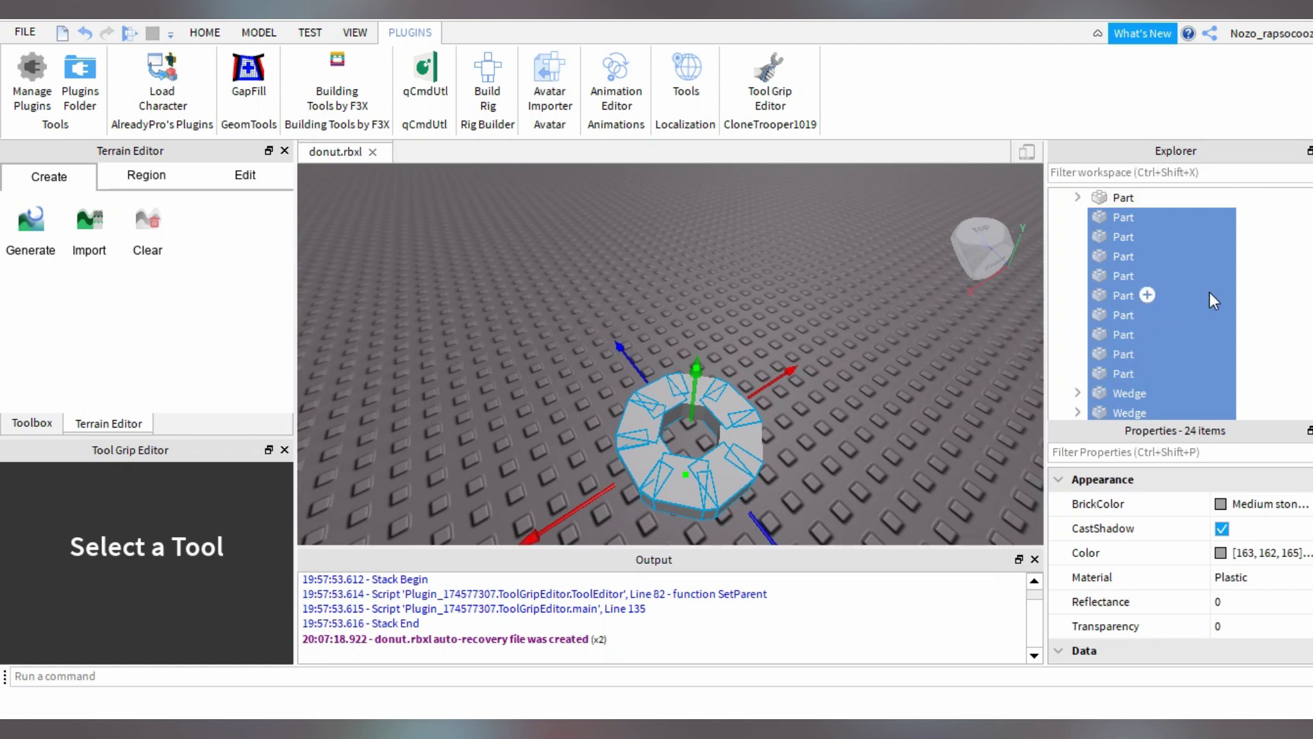
pyautogui.click(205, 33)
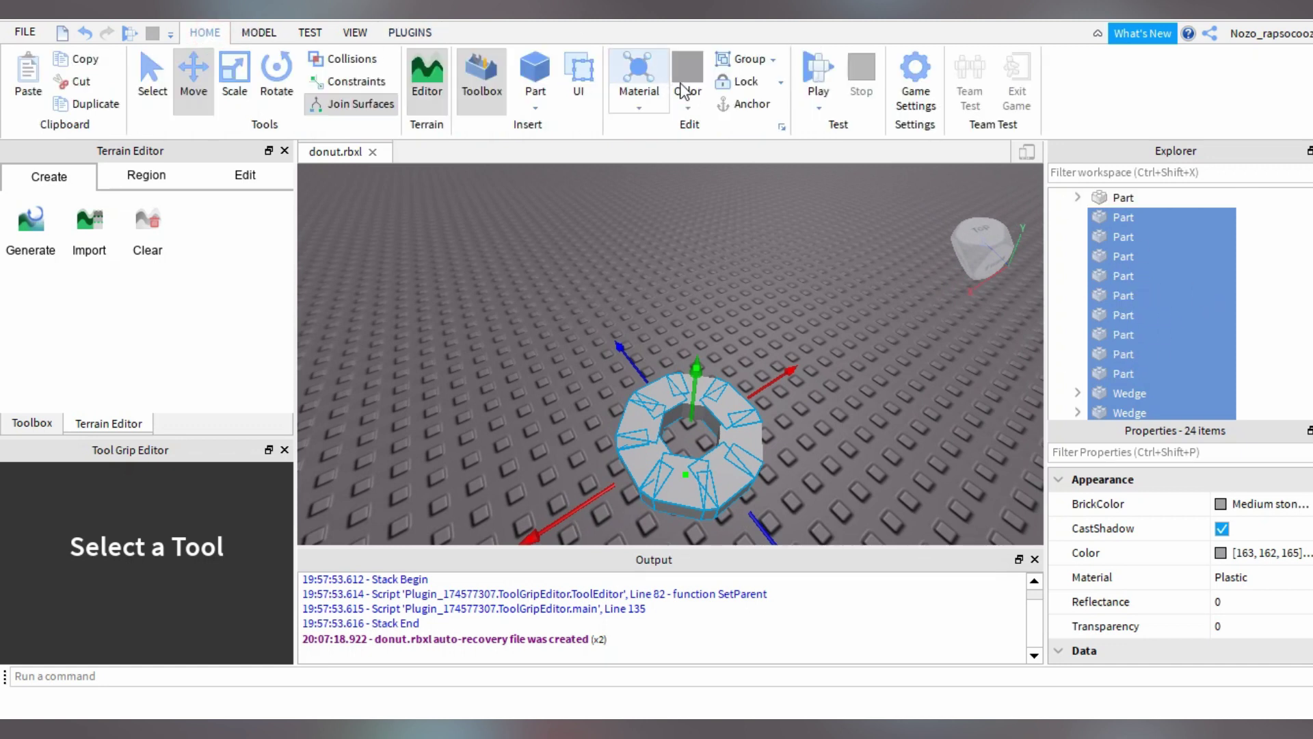
pyautogui.click(732, 66)
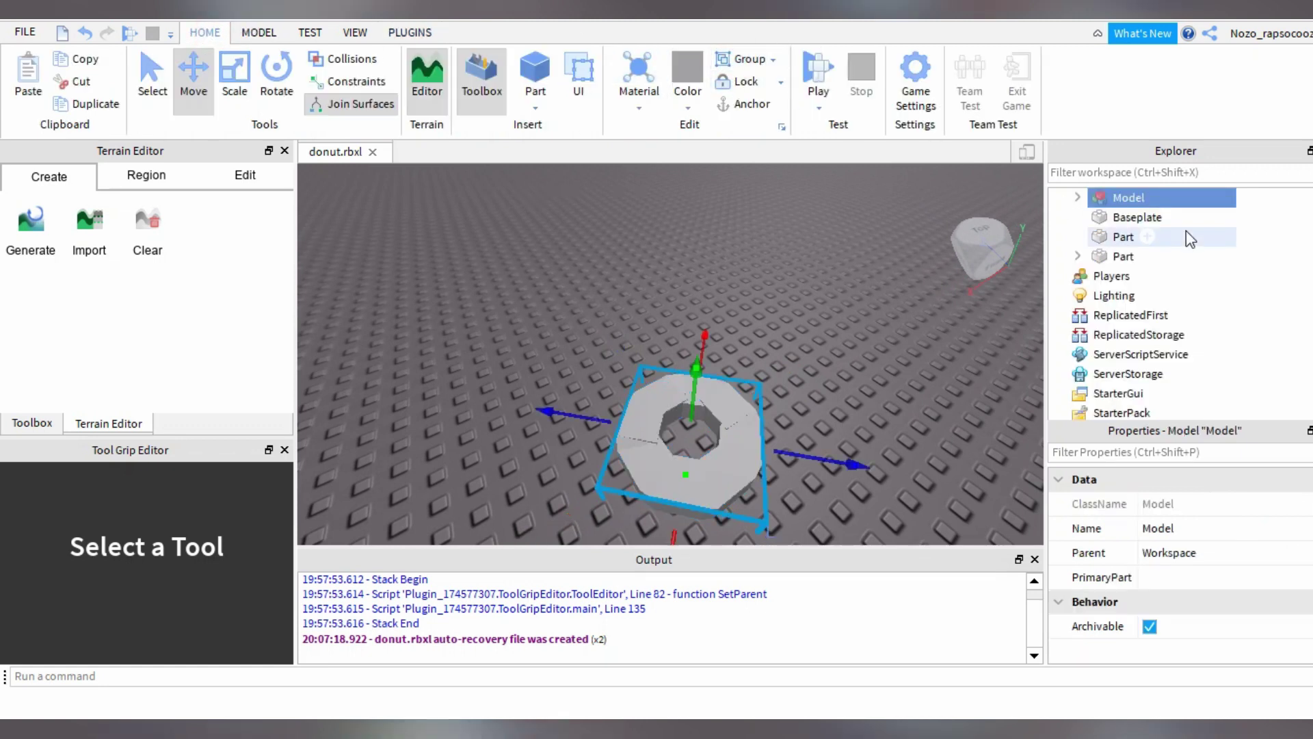
# Rename the grouped ring model as Donut.
pyautogui.rightClick(1132, 199)
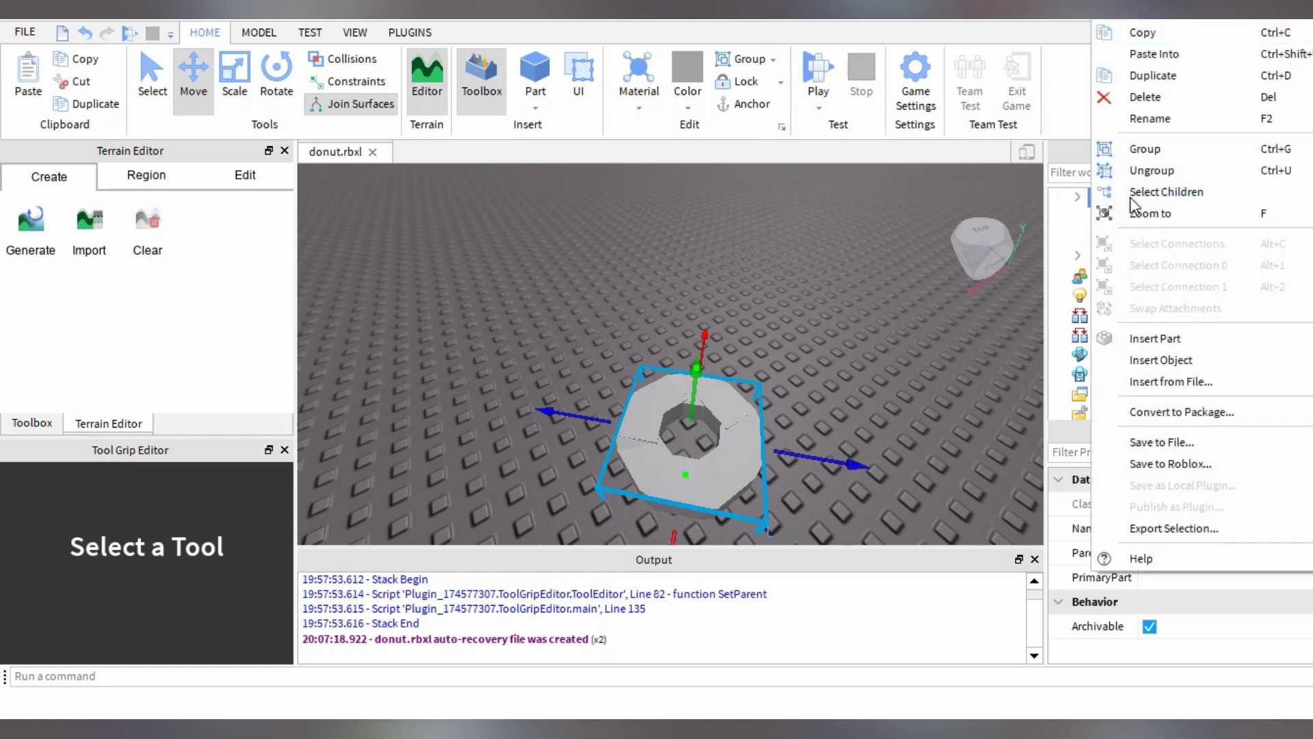
pyautogui.click(1175, 113)
pyautogui.write('Donut')
pyautogui.press('Return')
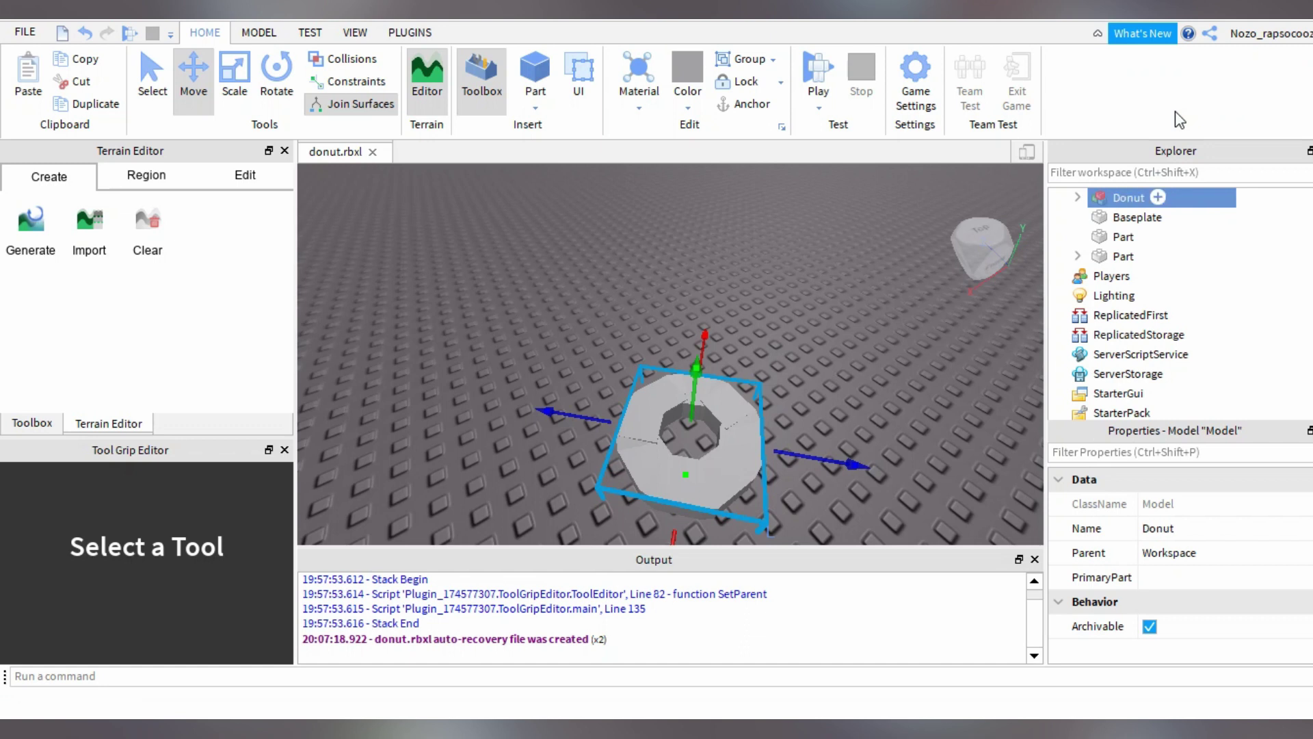
pyautogui.rightClick(1135, 204)
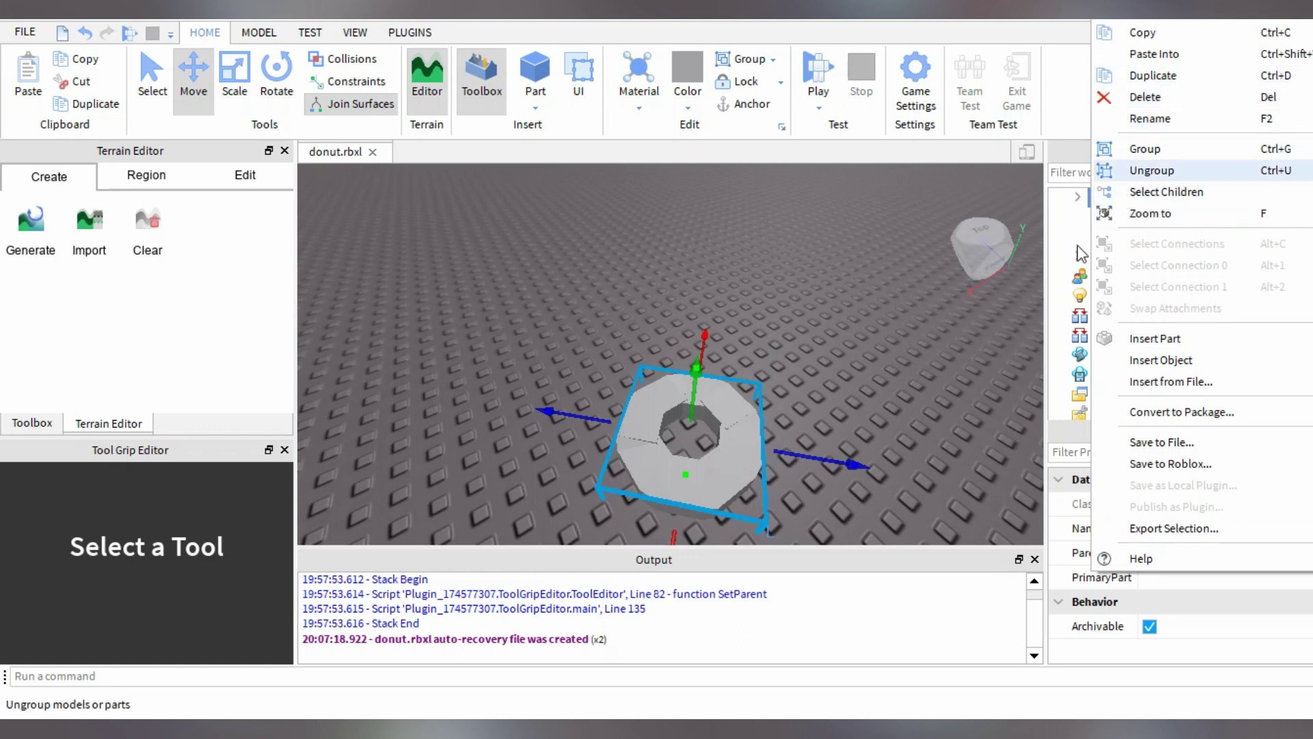
pyautogui.click(1081, 253)
pyautogui.click(1095, 236)
pyautogui.rightClick(1094, 204)
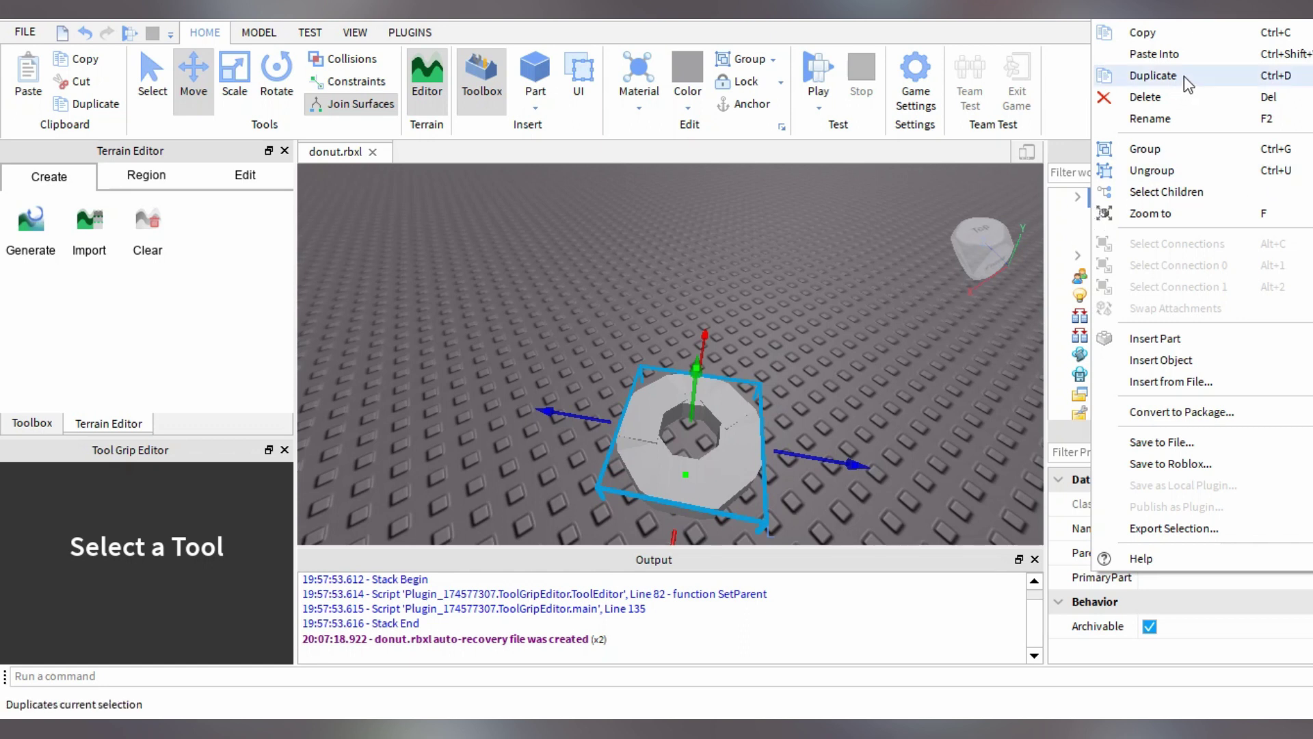
pyautogui.click(1014, 282)
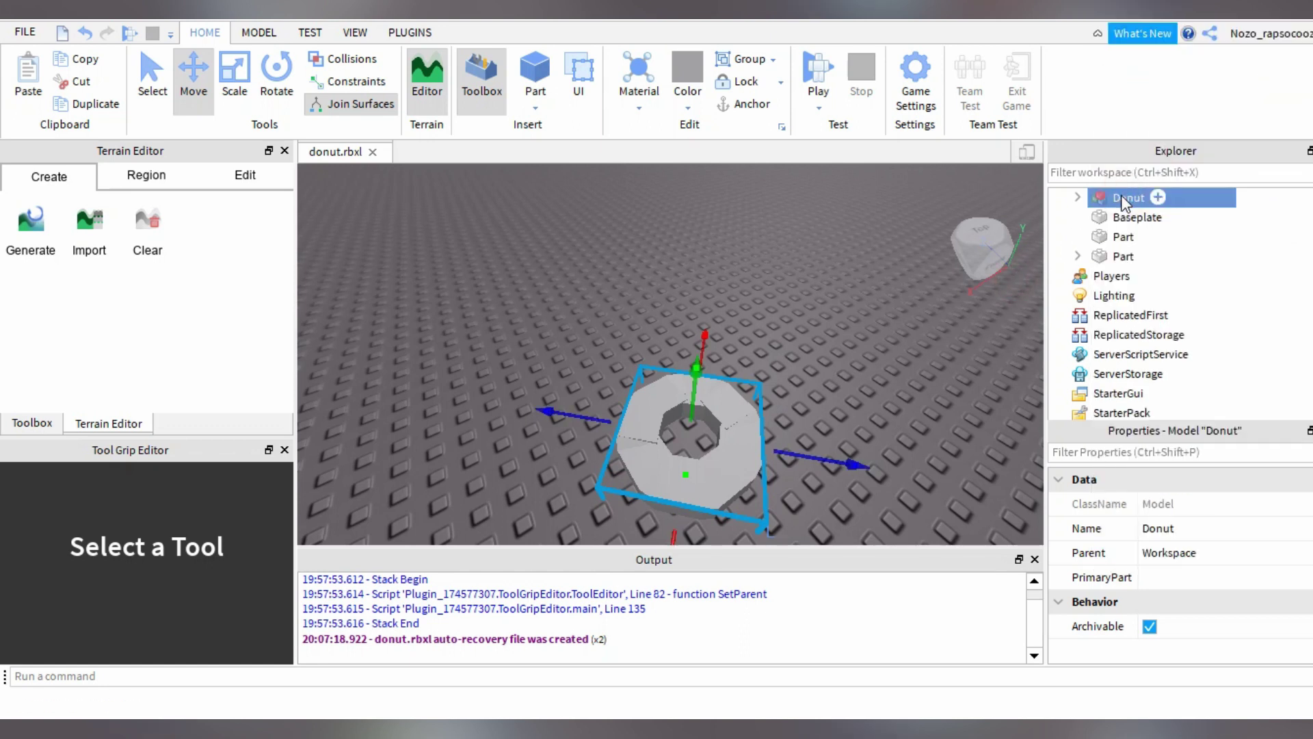
pyautogui.press('Return')
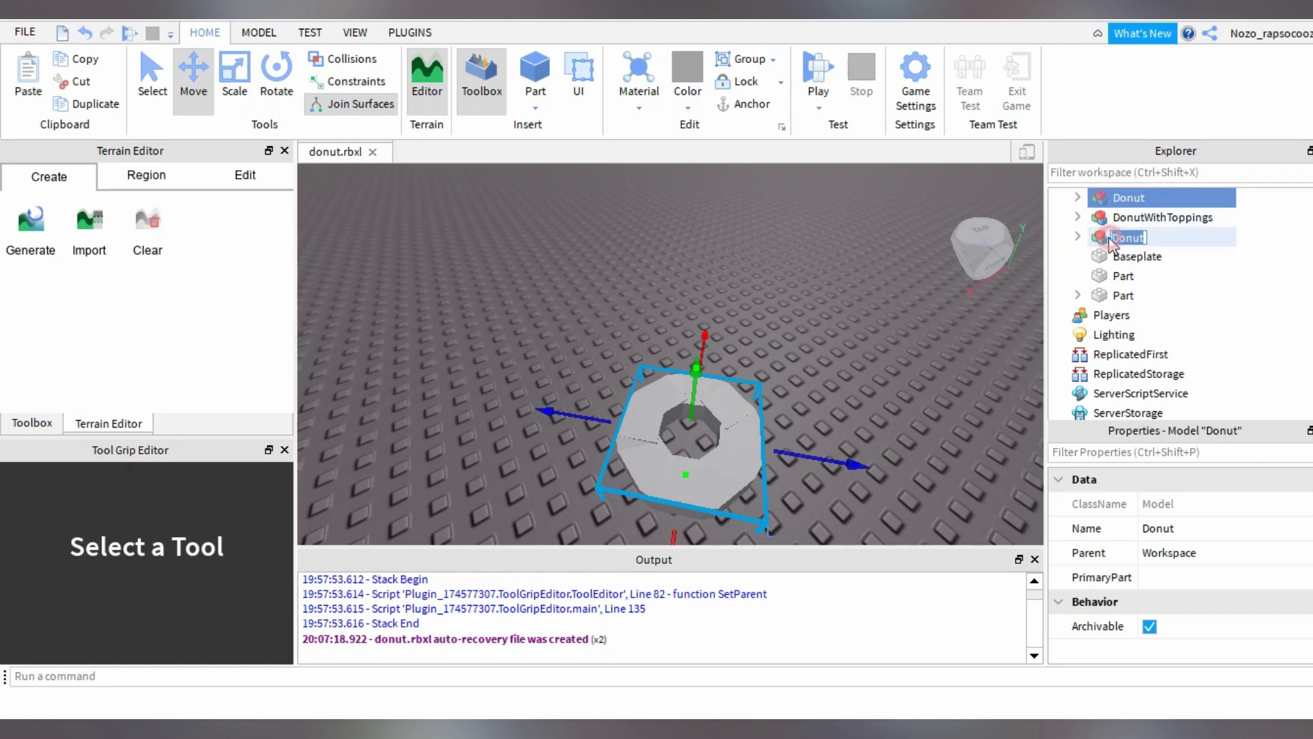
pyautogui.press('Return')
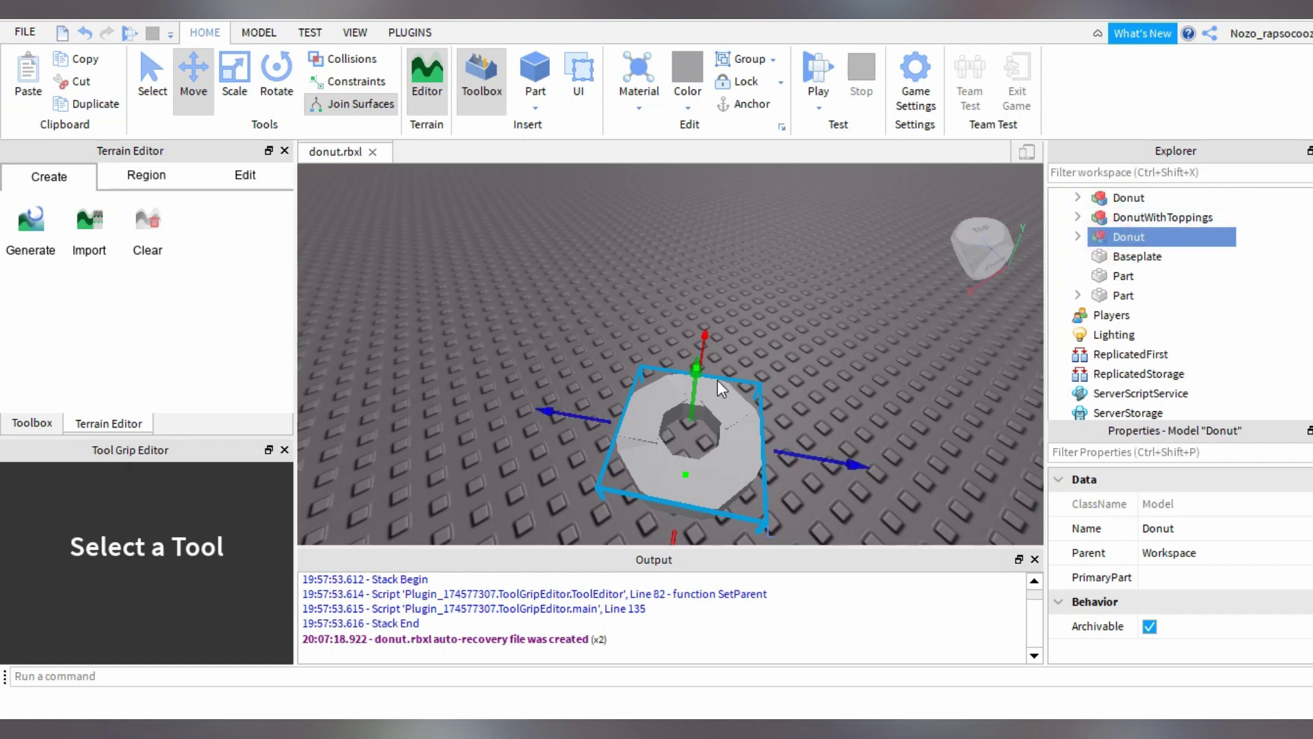
# Raise the Donut model along the vertical axis and colour the upper donut of the stack Lilac.
pyautogui.moveTo(695, 378); pyautogui.dragTo(706, 357)
pyautogui.moveTo(730, 370); pyautogui.dragTo(729, 367, button='right')
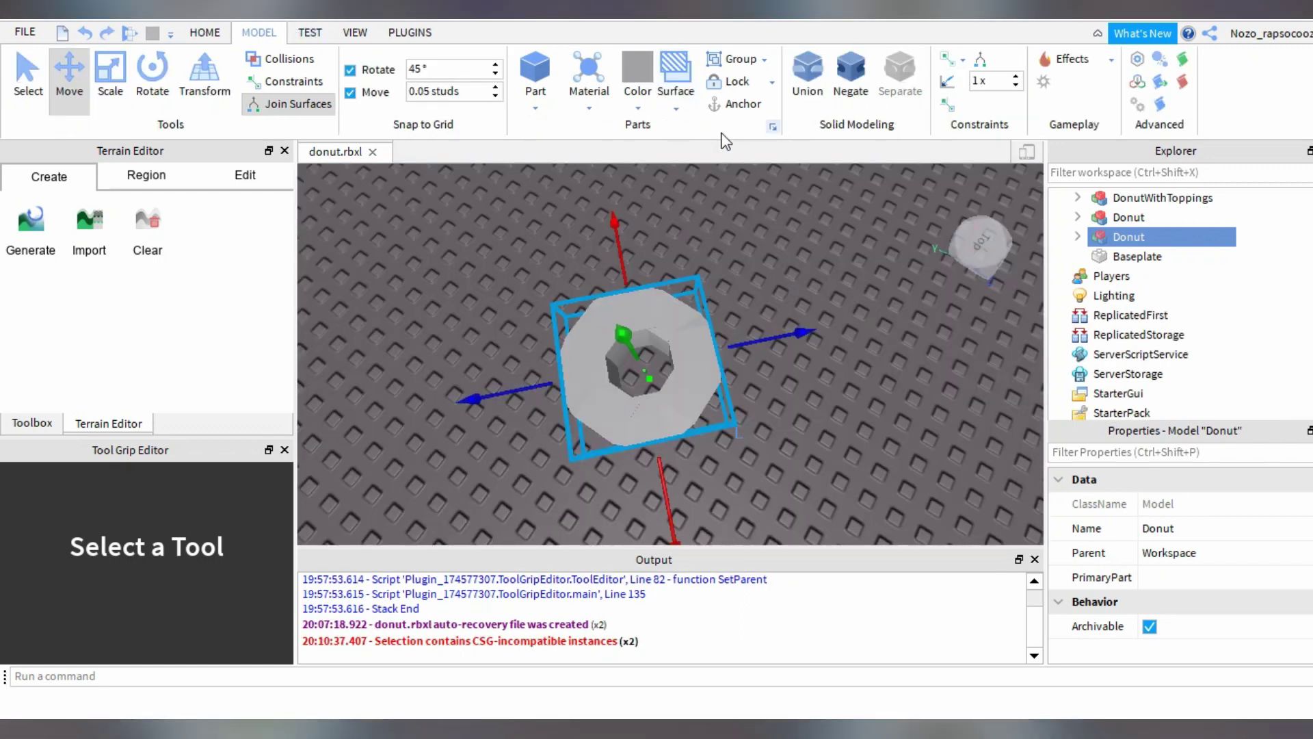
pyautogui.click(637, 96)
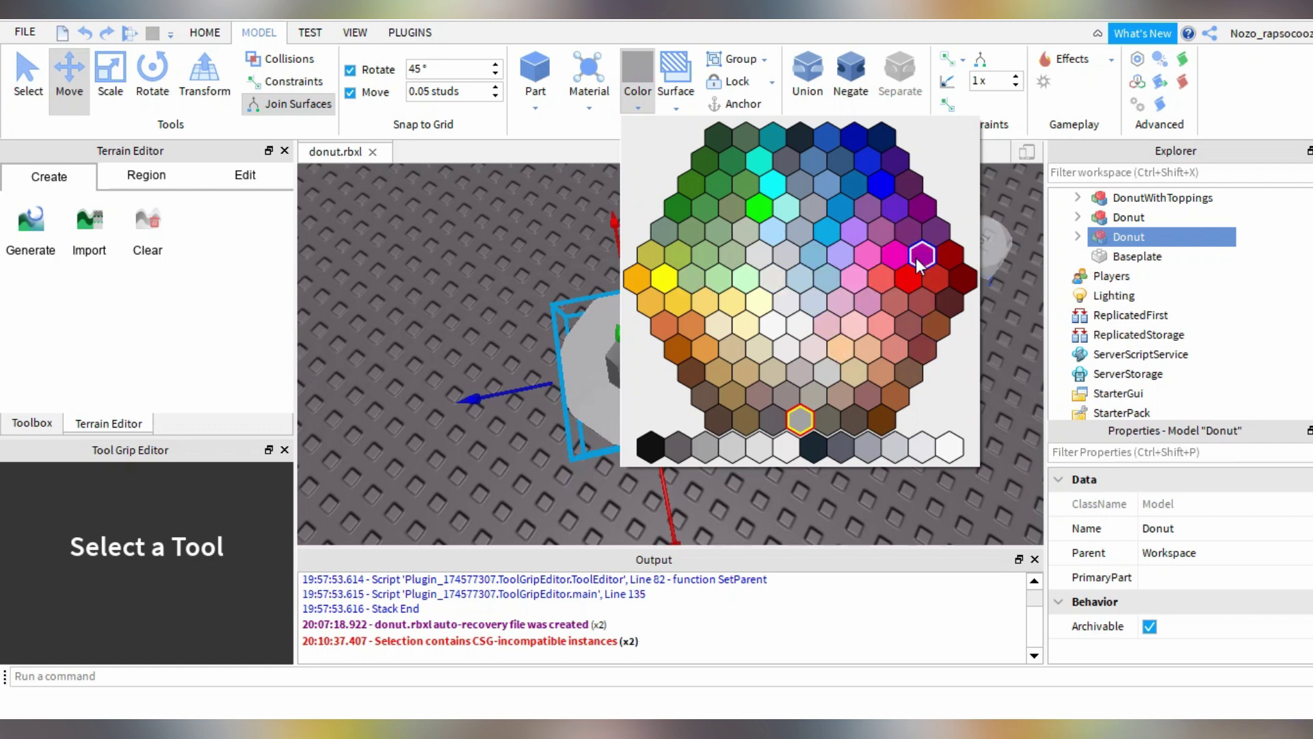
pyautogui.click(858, 232)
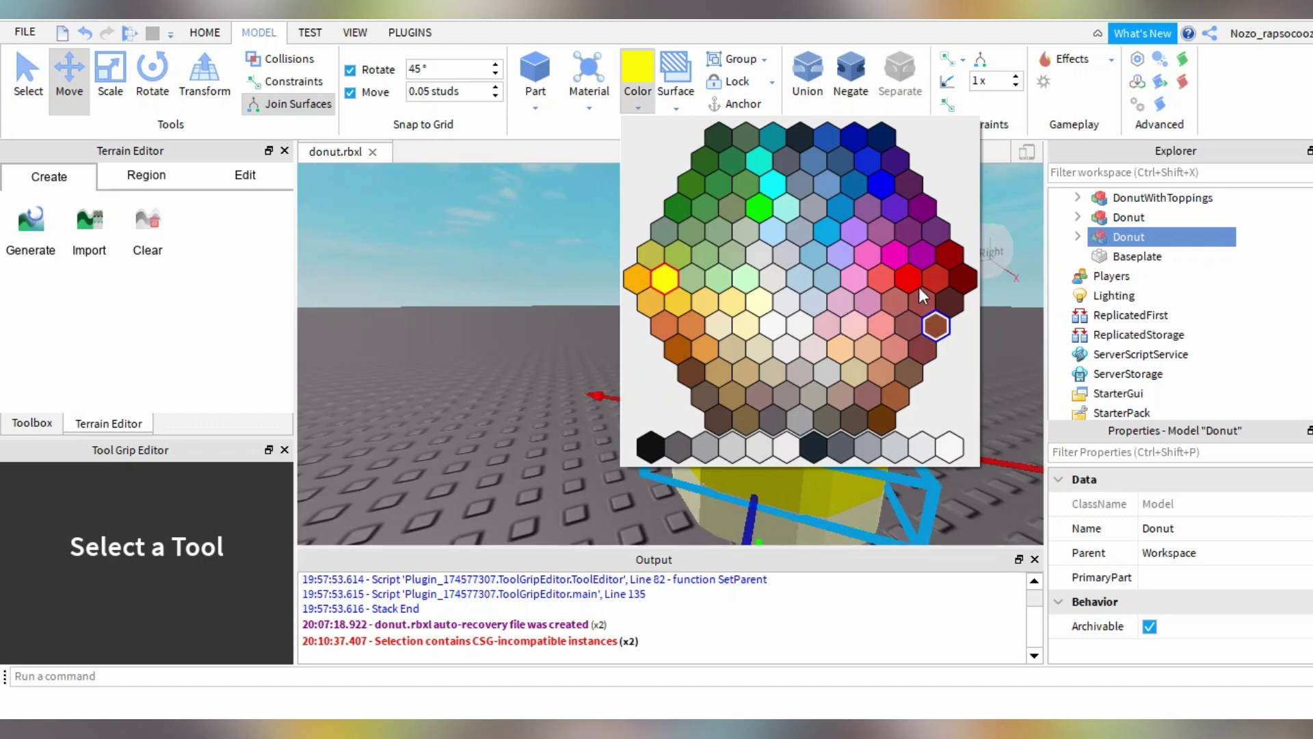
pyautogui.click(883, 232)
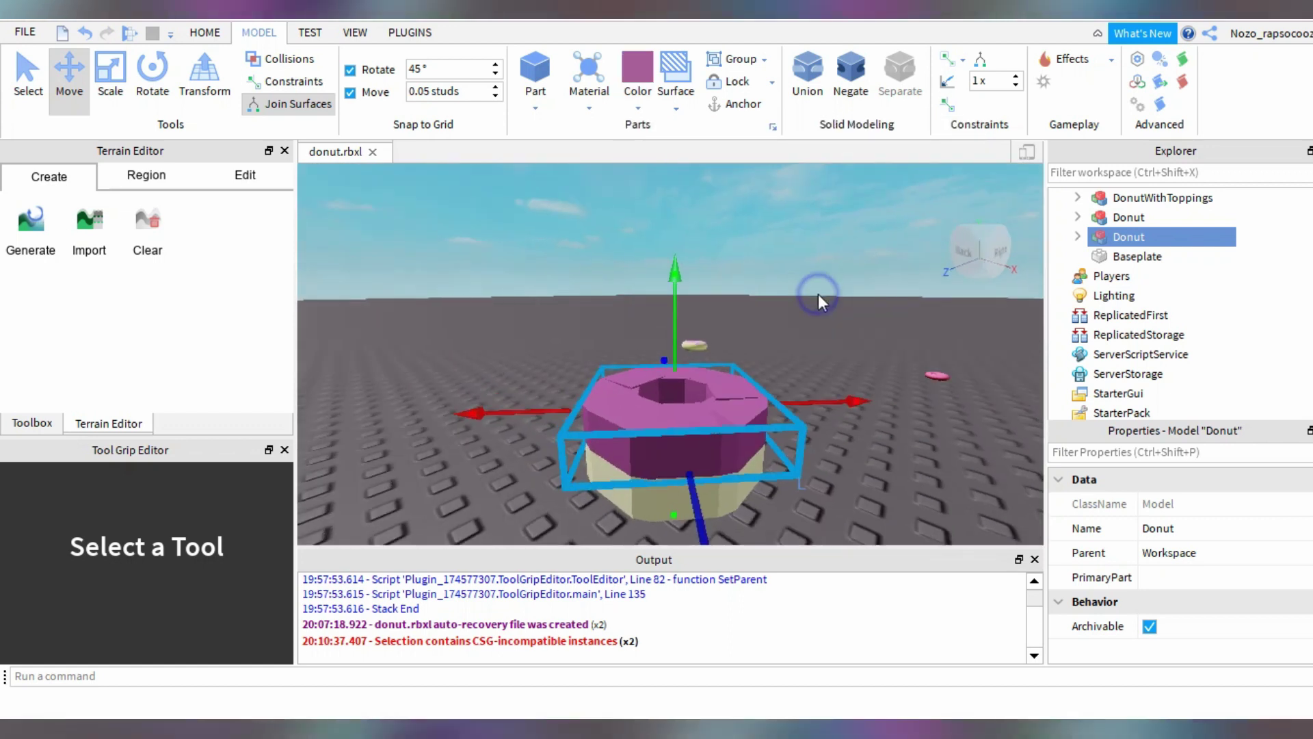
# Examine individual parts of the lilac ring and the surface around its hole from several angles.
pyautogui.scroll(5, 818, 294)
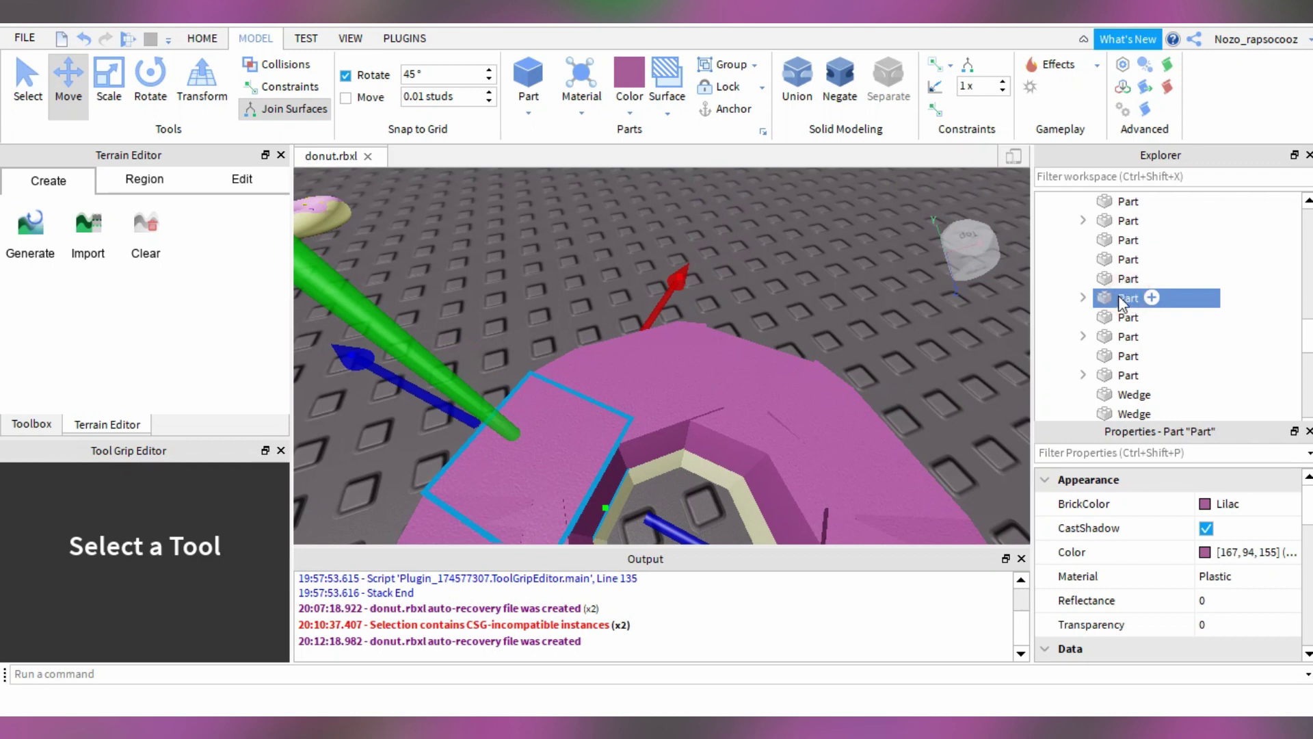
pyautogui.click(1114, 314)
pyautogui.click(1111, 337)
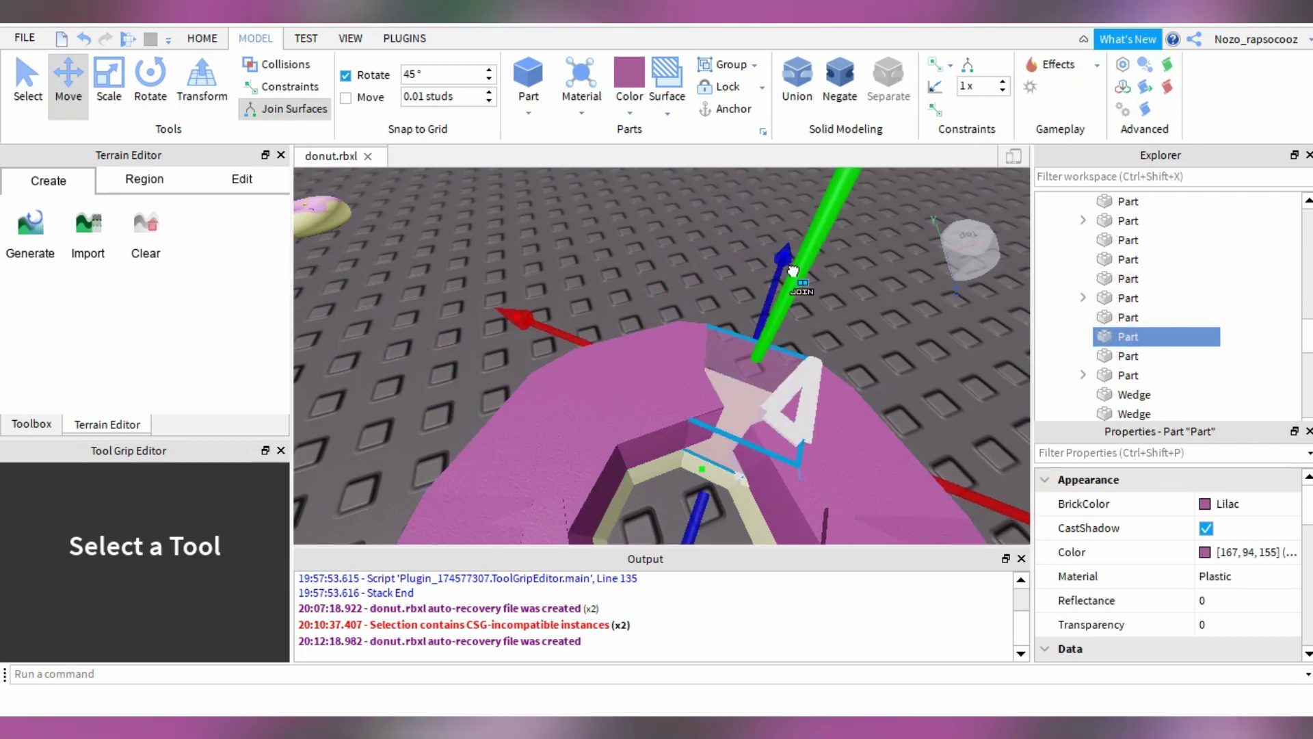
pyautogui.moveTo(835, 411); pyautogui.dragTo(836, 402, button='right')
pyautogui.scroll(-4, 836, 402)
pyautogui.scroll(4, 837, 402)
pyautogui.scroll(3, 836, 402)
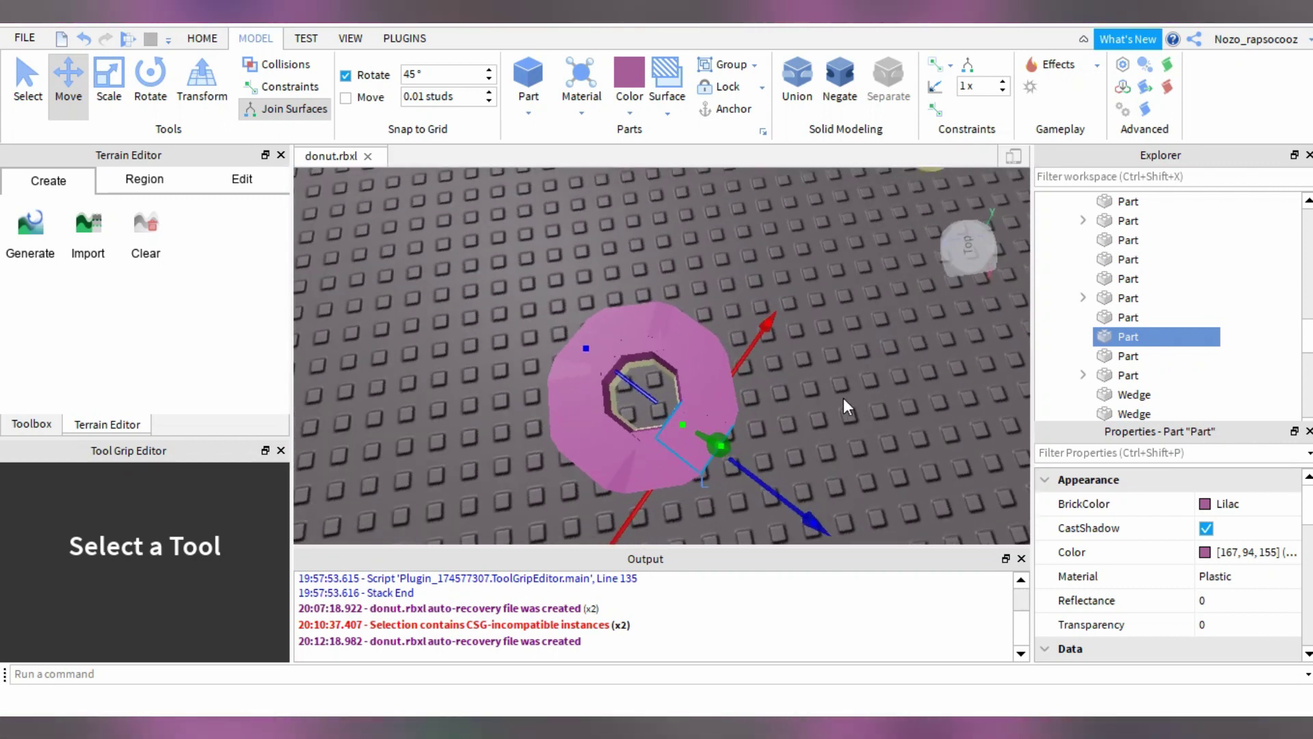
pyautogui.scroll(4, 804, 455)
pyautogui.moveTo(803, 455); pyautogui.dragTo(803, 456, button='right')
pyautogui.scroll(4, 1144, 250)
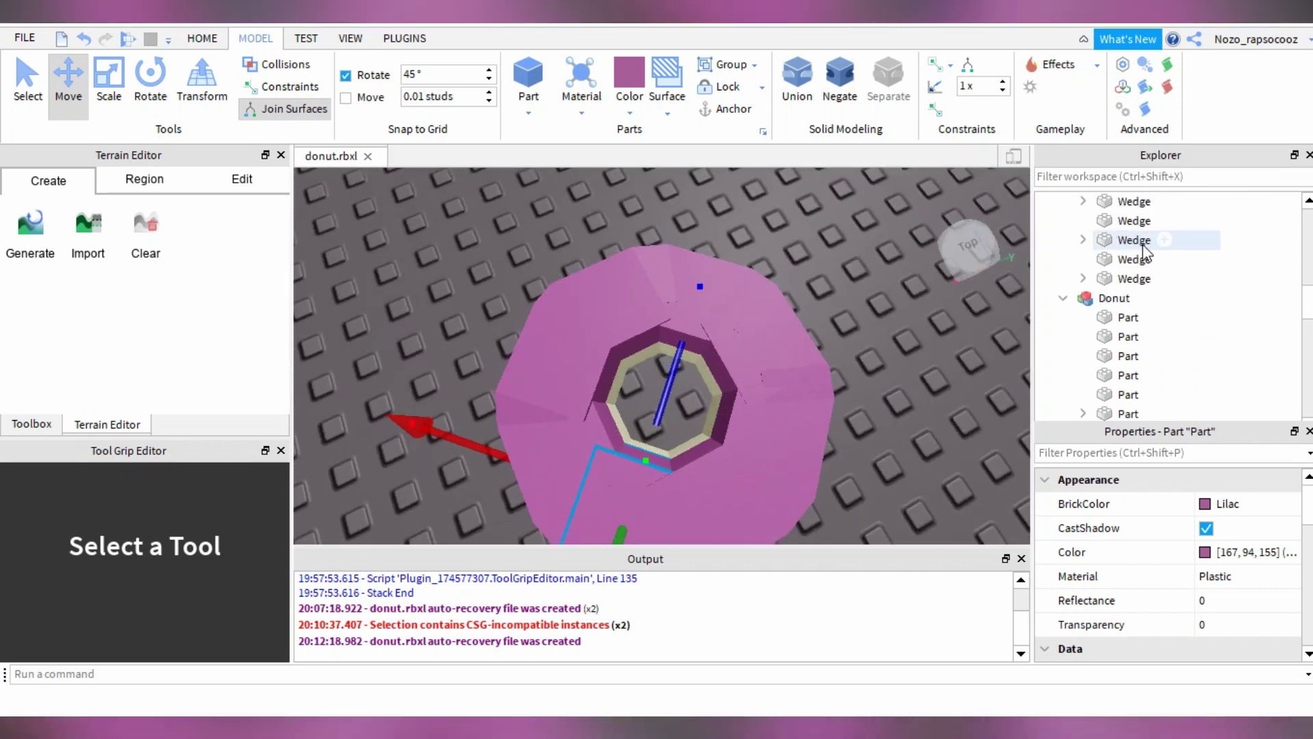
# Select the whole lilac Donut model and collapse its list of parts.
pyautogui.click(1115, 298)
pyautogui.click(1063, 297)
pyautogui.moveTo(831, 402); pyautogui.dragTo(832, 403, button='right')
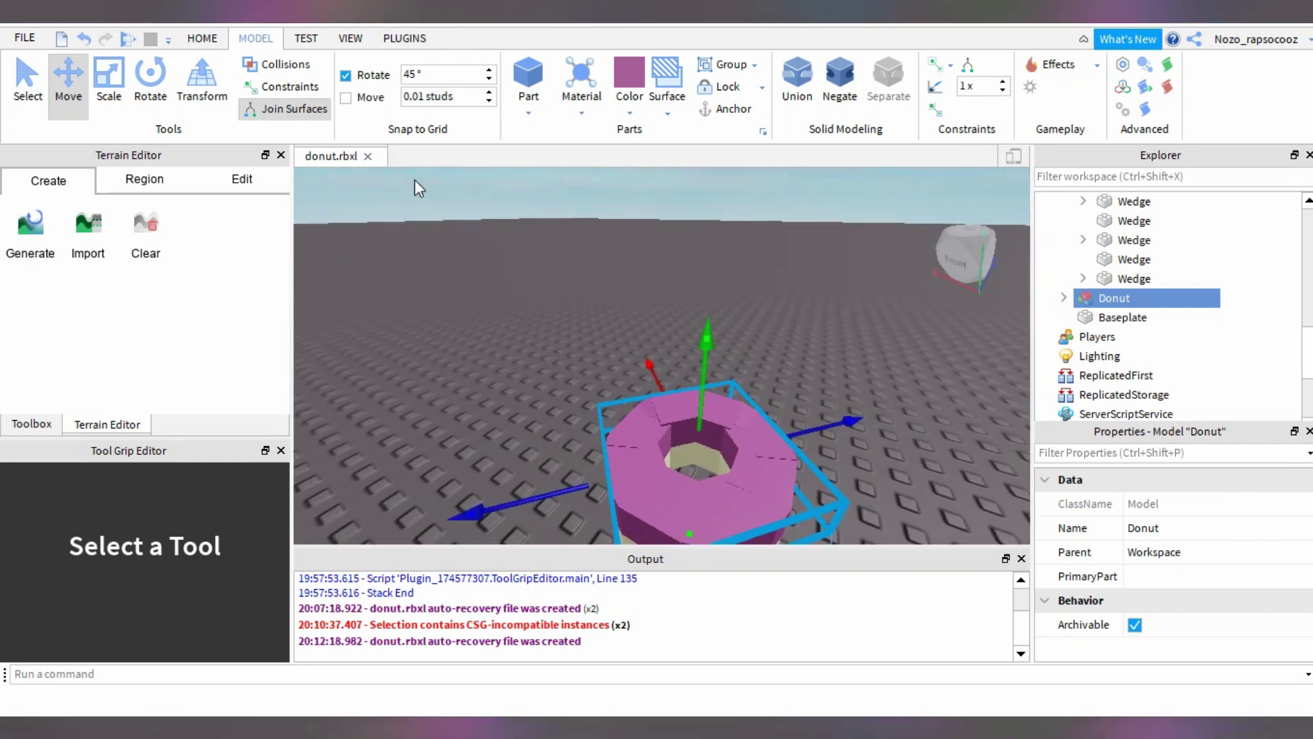
# Insert a new block part and move it to the open baseplate beside the donut.
pyautogui.click(222, 41)
pyautogui.click(533, 108)
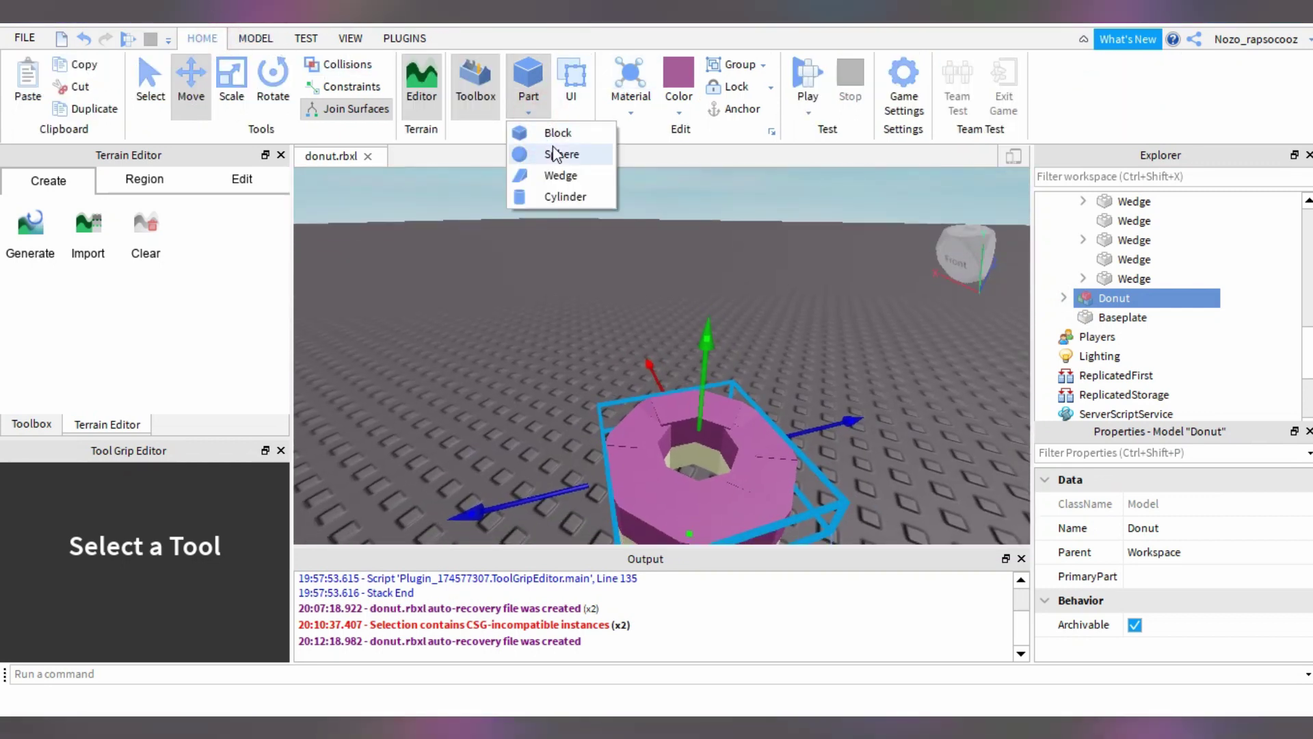
pyautogui.click(558, 135)
pyautogui.moveTo(730, 371); pyautogui.dragTo(797, 380)
# Scale the new block down on its horizontal axes and height to a tiny sprinkle-sized piece.
pyautogui.click(231, 83)
pyautogui.moveTo(854, 312); pyautogui.dragTo(854, 312, button='right')
pyautogui.press('d')
pyautogui.moveTo(855, 381); pyautogui.dragTo(833, 403)
pyautogui.moveTo(887, 406); pyautogui.dragTo(830, 405)
pyautogui.moveTo(764, 322); pyautogui.dragTo(765, 348)
pyautogui.moveTo(765, 492); pyautogui.dragTo(765, 495)
pyautogui.moveTo(790, 393); pyautogui.dragTo(787, 399)
pyautogui.moveTo(765, 495); pyautogui.dragTo(766, 491)
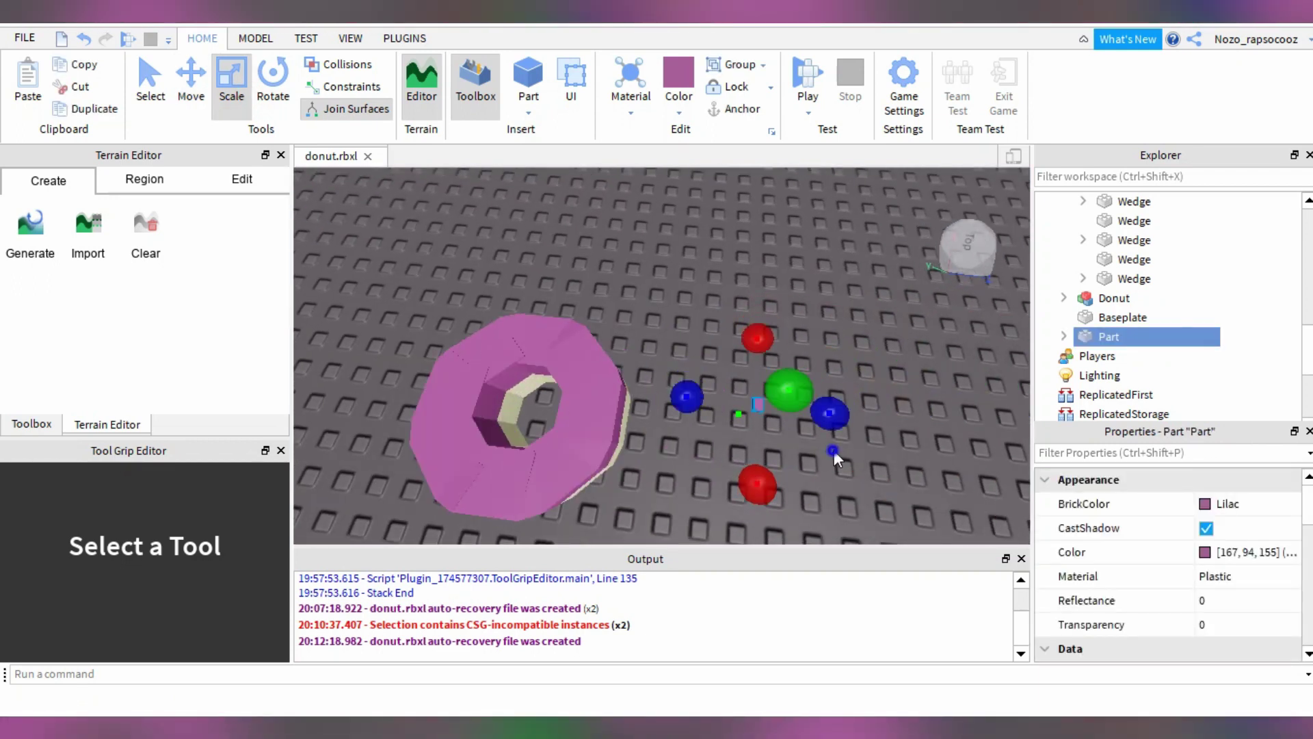
# Rotate the tiny block slightly and move it along the blue axis until it is over the lilac ring.
pyautogui.press('f')
pyautogui.hotkey('ctrl', '4')
pyautogui.moveTo(623, 327); pyautogui.dragTo(616, 331)
pyautogui.moveTo(786, 342); pyautogui.dragTo(649, 342, button='right')
pyautogui.hotkey('ctrl', '2')
pyautogui.moveTo(820, 359); pyautogui.dragTo(617, 356)
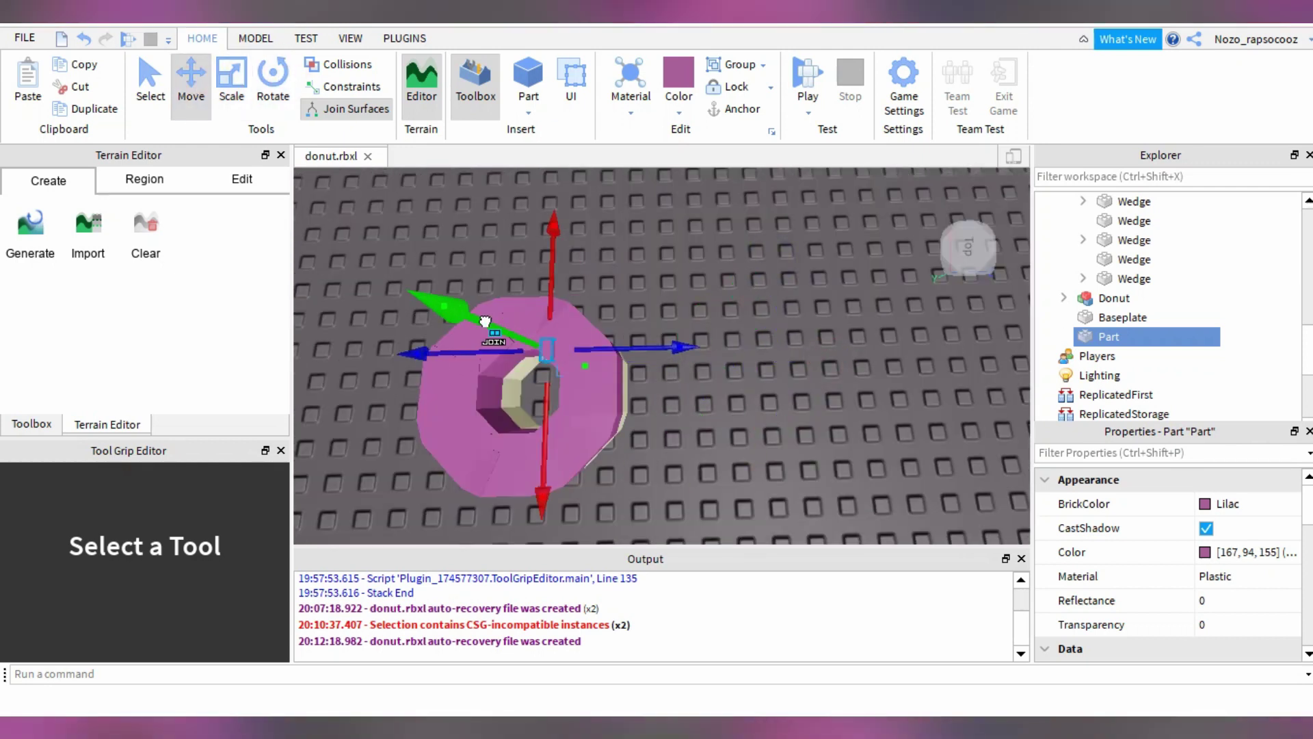
# Recolour the tiny block on the lilac ring green, using the colour value [101, 167, 90].
pyautogui.click(1205, 552)
pyautogui.moveTo(799, 225); pyautogui.dragTo(794, 307)
pyautogui.click(786, 541)
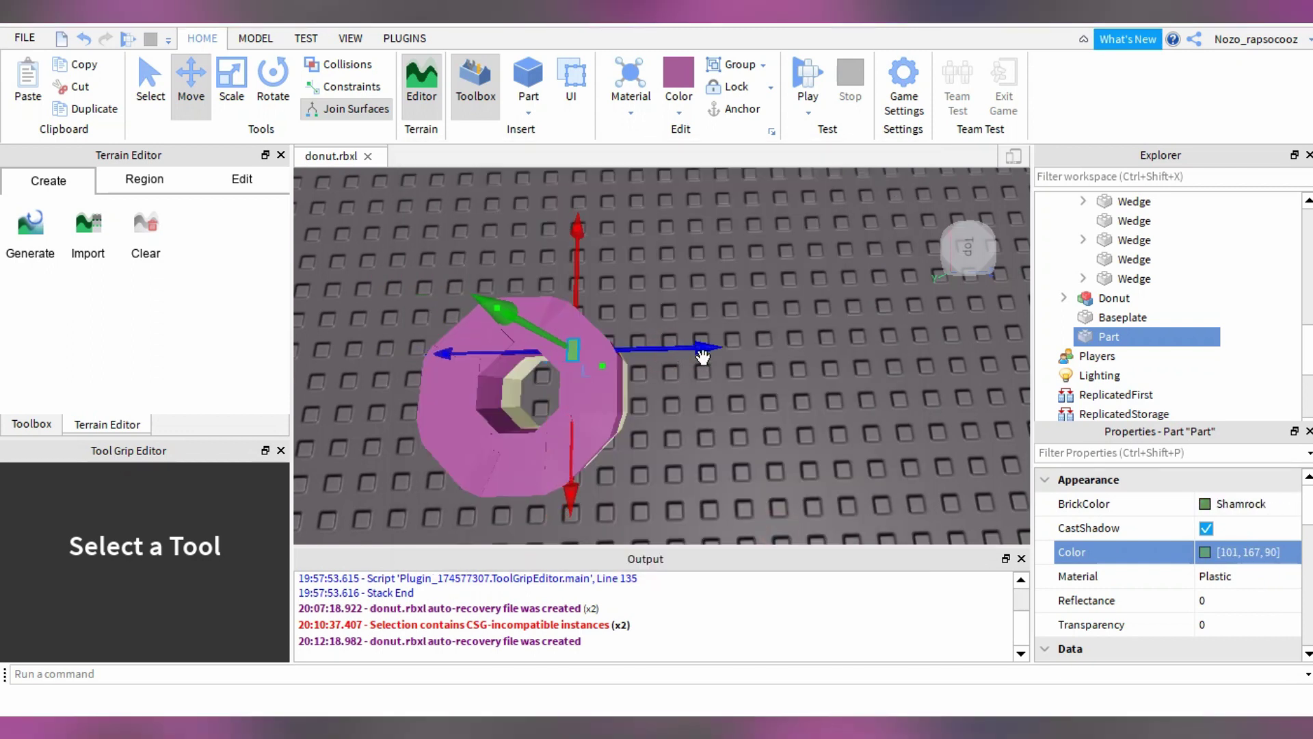
# Adjust the green block's position on the lilac icing and scale it down to a smaller sprinkle.
pyautogui.moveTo(704, 357); pyautogui.dragTo(667, 226, button='right')
pyautogui.scroll(3, 667, 226)
pyautogui.moveTo(660, 212); pyautogui.dragTo(668, 201)
pyautogui.moveTo(524, 211); pyautogui.dragTo(520, 204)
pyautogui.click(225, 84)
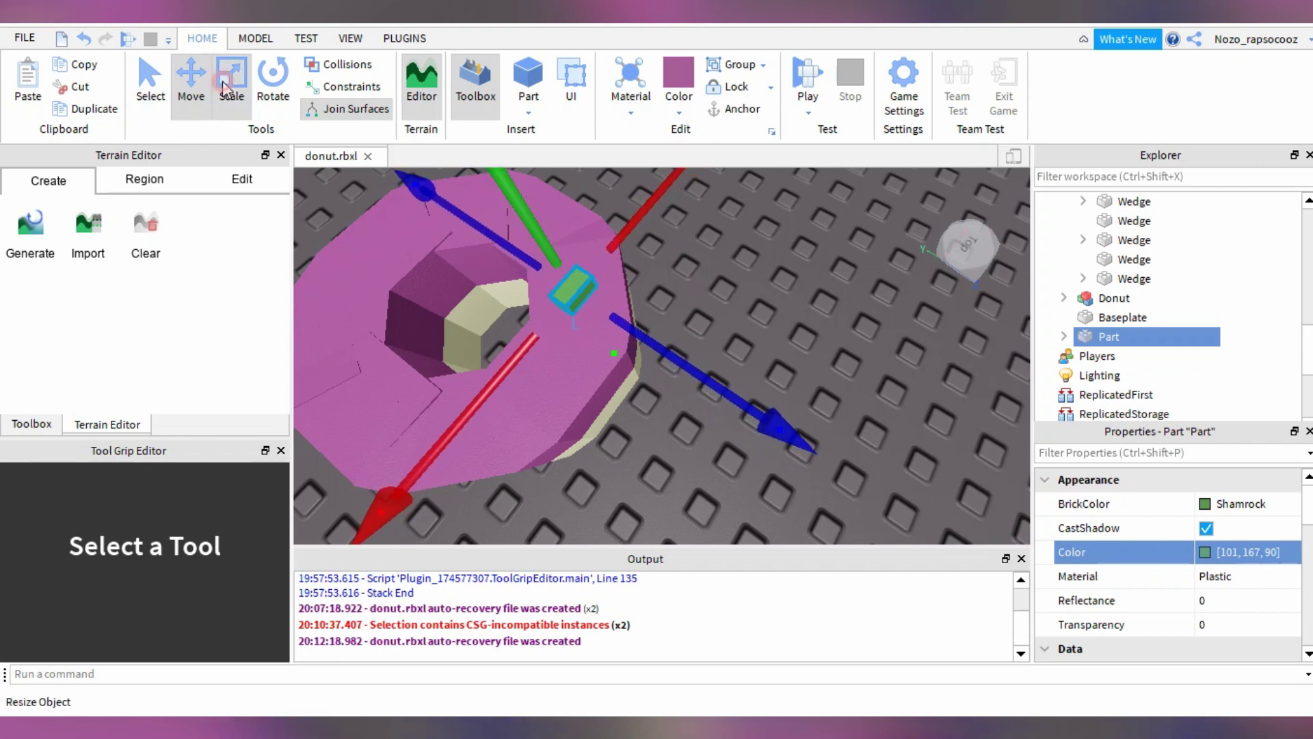
pyautogui.click(225, 85)
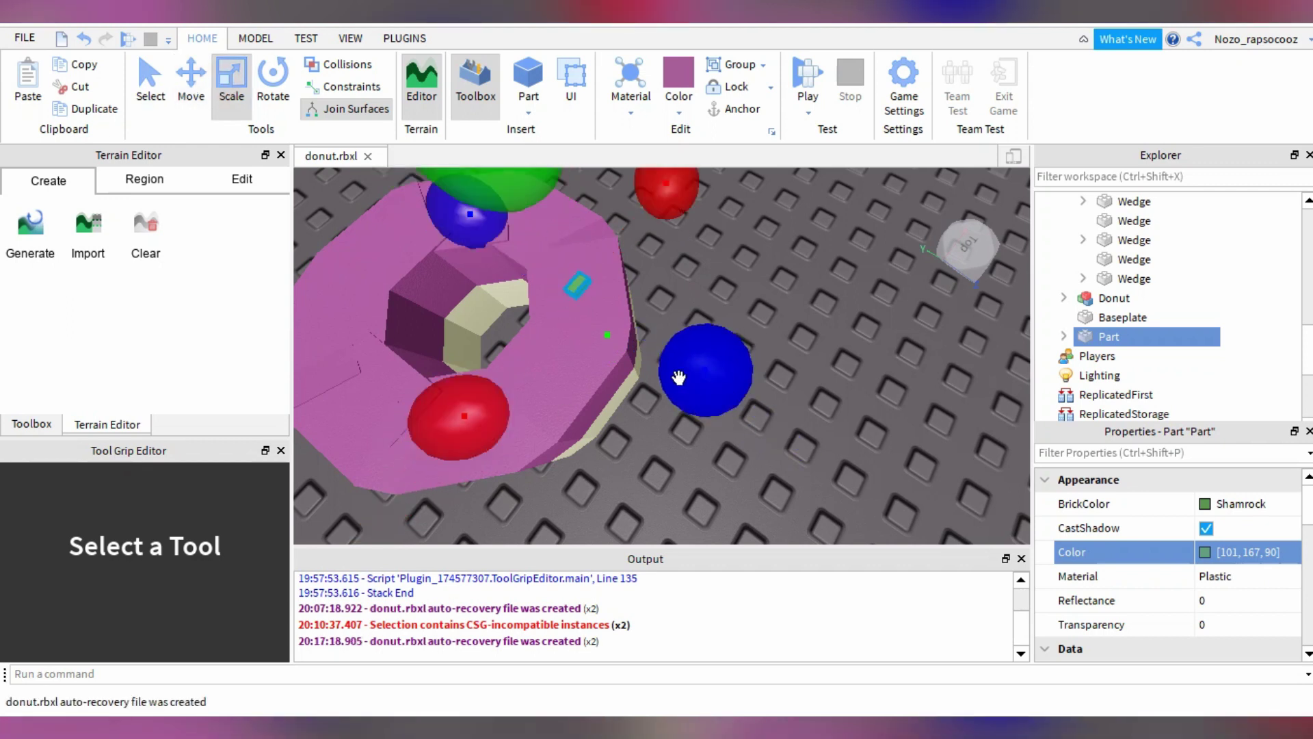
pyautogui.moveTo(679, 377); pyautogui.dragTo(712, 371, button='right')
# Duplicate the green sprinkle twice and move the copies to other spots around the lilac ring.
pyautogui.hotkey('ctrl', 'd')
pyautogui.click(193, 87)
pyautogui.hotkey('ctrl', 'd')
pyautogui.moveTo(507, 435); pyautogui.dragTo(417, 571)
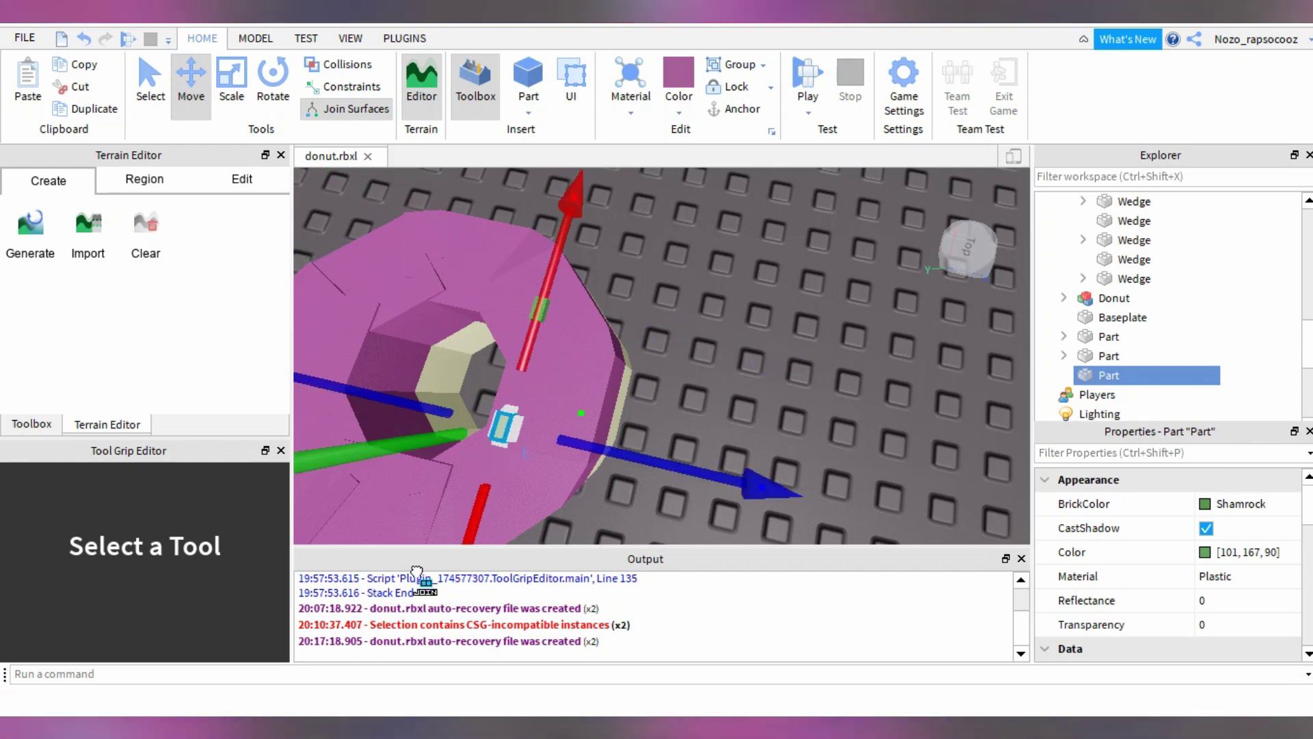
pyautogui.moveTo(472, 424); pyautogui.dragTo(582, 328, button='right')
pyautogui.moveTo(666, 244); pyautogui.dragTo(630, 438, button='right')
pyautogui.scroll(-3, 630, 437)
pyautogui.moveTo(630, 454); pyautogui.dragTo(606, 448)
# Rotate the newest green sprinkle so it lies at a different angle.
pyautogui.click(272, 85)
pyautogui.moveTo(567, 341); pyautogui.dragTo(625, 401)
pyautogui.click(602, 335)
pyautogui.click(595, 335)
# Move the newest sprinkle to its own area of the icing and turn it to match the surface there.
pyautogui.click(193, 86)
pyautogui.moveTo(733, 355); pyautogui.dragTo(615, 337)
pyautogui.moveTo(498, 255); pyautogui.dragTo(488, 294)
pyautogui.moveTo(613, 307); pyautogui.dragTo(646, 305, button='right')
pyautogui.click(272, 86)
pyautogui.moveTo(466, 286); pyautogui.dragTo(520, 335)
pyautogui.moveTo(708, 329); pyautogui.dragTo(687, 324, button='right')
# Select all three green sprinkle parts together and duplicate them as a set.
pyautogui.click(1107, 338)
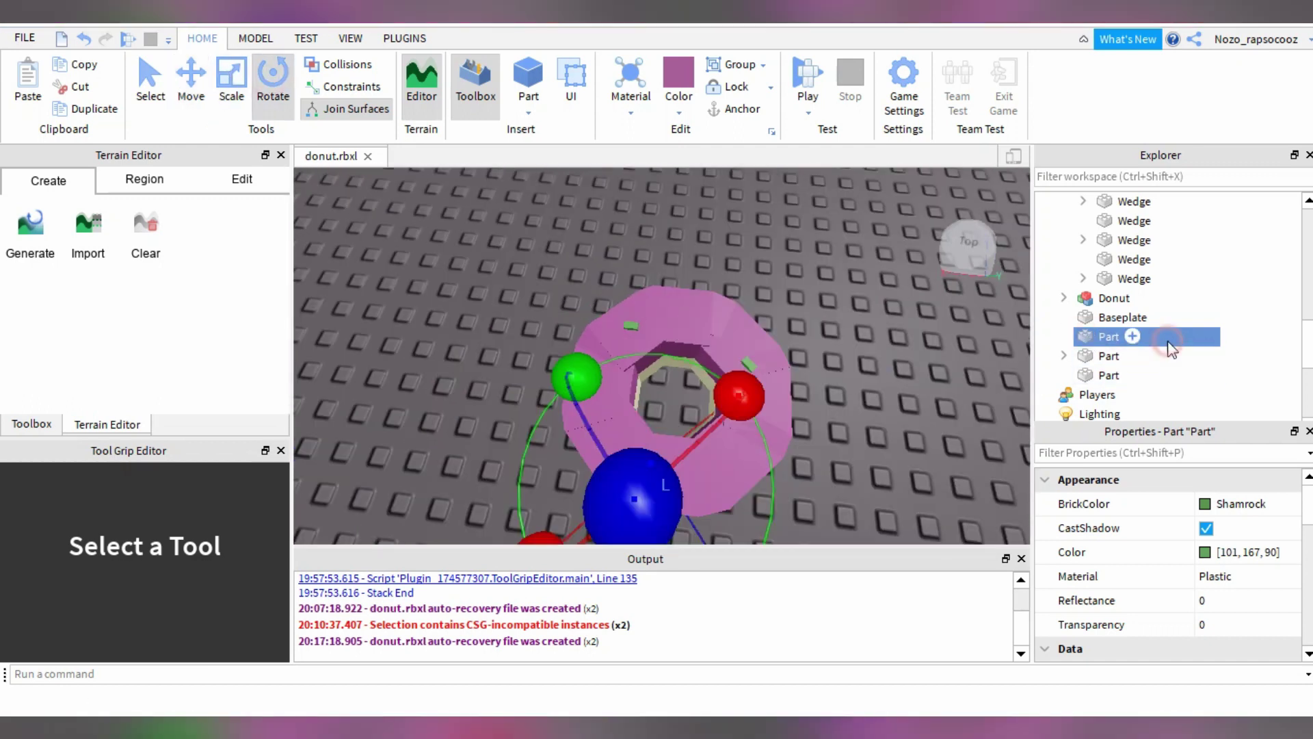
pyautogui.keyDown('ctrl'); pyautogui.click(1113, 356); pyautogui.keyUp('ctrl')
pyautogui.click(1109, 357)
pyautogui.click(1114, 375)
pyautogui.keyDown('ctrl'); pyautogui.click(1112, 358); pyautogui.keyUp('ctrl')
pyautogui.keyDown('ctrl'); pyautogui.click(1113, 338); pyautogui.keyUp('ctrl')
pyautogui.hotkey('ctrl', 'd')
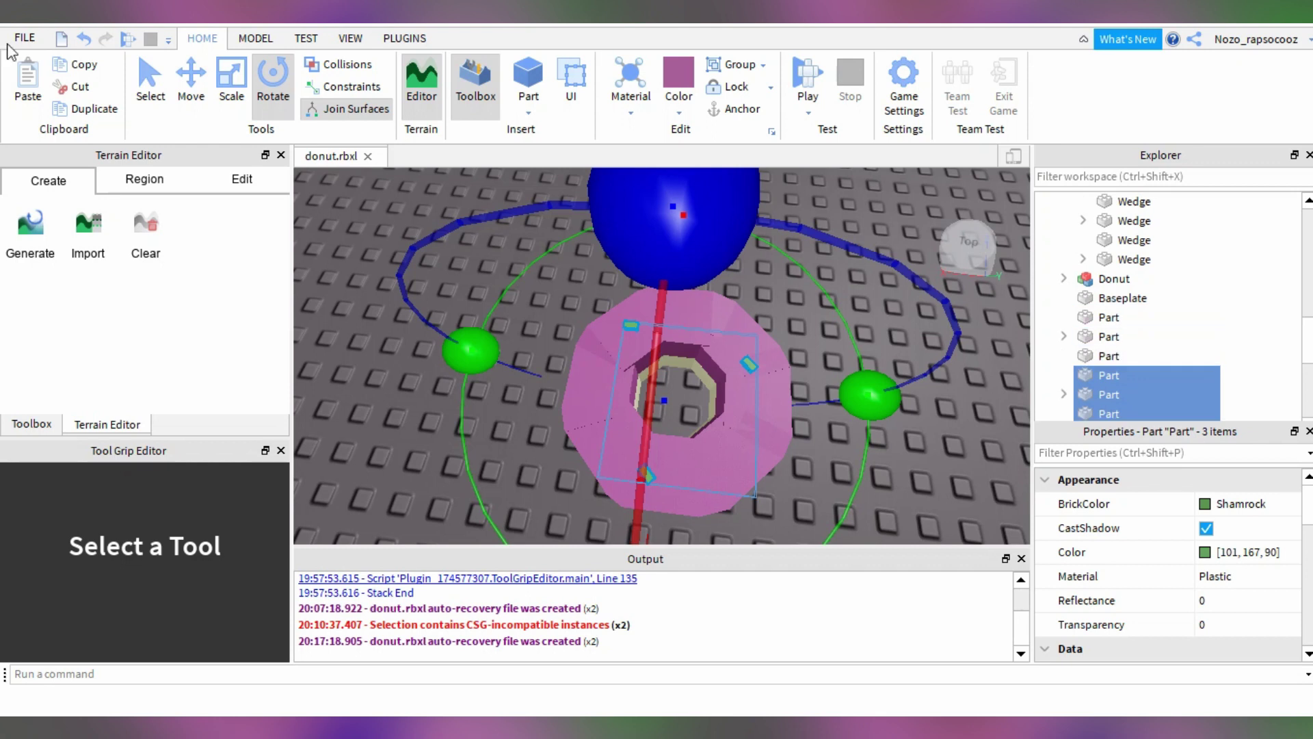
# Rotate the three copied sprinkles around the ring between the originals and recolour them New Yeller.
pyautogui.click(191, 78)
pyautogui.click(273, 78)
pyautogui.moveTo(483, 342); pyautogui.dragTo(571, 499, button='right')
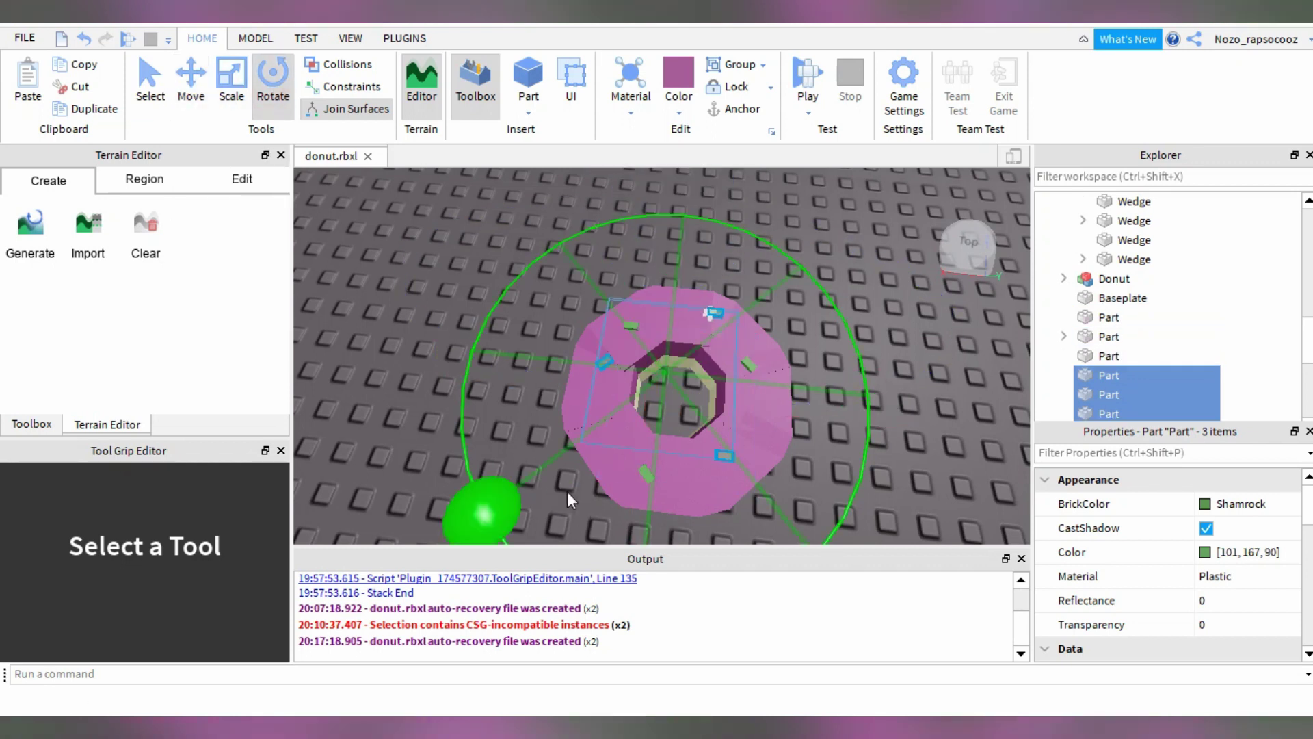
pyautogui.click(1241, 503)
pyautogui.click(1155, 357)
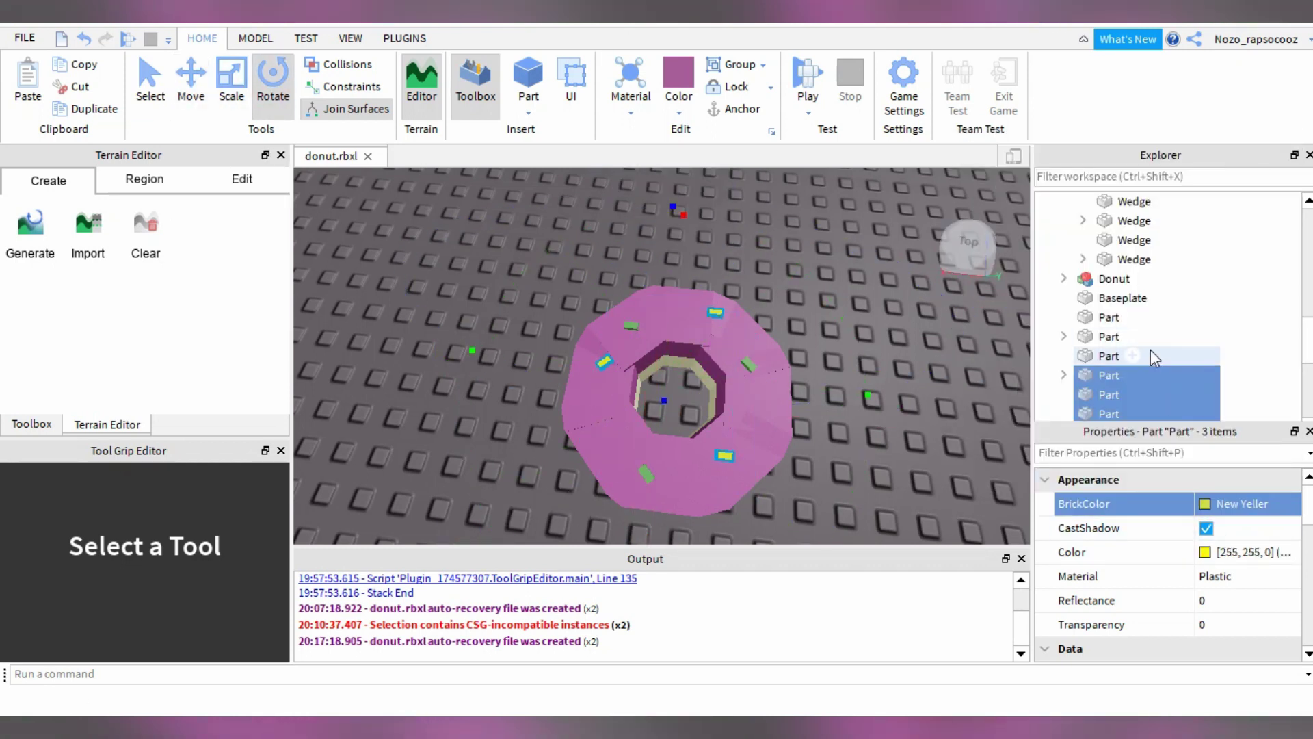
# Vary the topping colours by assigning further brick colours and custom colours to the sprinkle parts.
pyautogui.click(1205, 553)
pyautogui.click(590, 248)
pyautogui.press('Return')
pyautogui.moveTo(860, 356); pyautogui.dragTo(821, 349, button='right')
pyautogui.click(1204, 503)
pyautogui.click(1202, 496)
pyautogui.click(515, 271)
pyautogui.click(865, 539)
pyautogui.click(1211, 555)
pyautogui.click(568, 339)
pyautogui.click(767, 536)
# Examine the decorated block donut from several angles and check its entries in the object list.
pyautogui.moveTo(808, 438); pyautogui.dragTo(1005, 478, button='right')
pyautogui.click(619, 280)
pyautogui.moveTo(862, 260); pyautogui.dragTo(863, 301, button='right')
pyautogui.scroll(12, 1096, 306)
pyautogui.click(1097, 279)
pyautogui.click(1097, 243)
pyautogui.click(1096, 259)
pyautogui.moveTo(766, 208); pyautogui.dragTo(787, 229, button='right')
pyautogui.scroll(-4, 788, 231)
# Switch to 3D Warehouse, browse the donut results and open the download options of the pink sprinkled Donut.
pyautogui.hotkey('ctrl', '1')
pyautogui.scroll(-5, 841, 395)
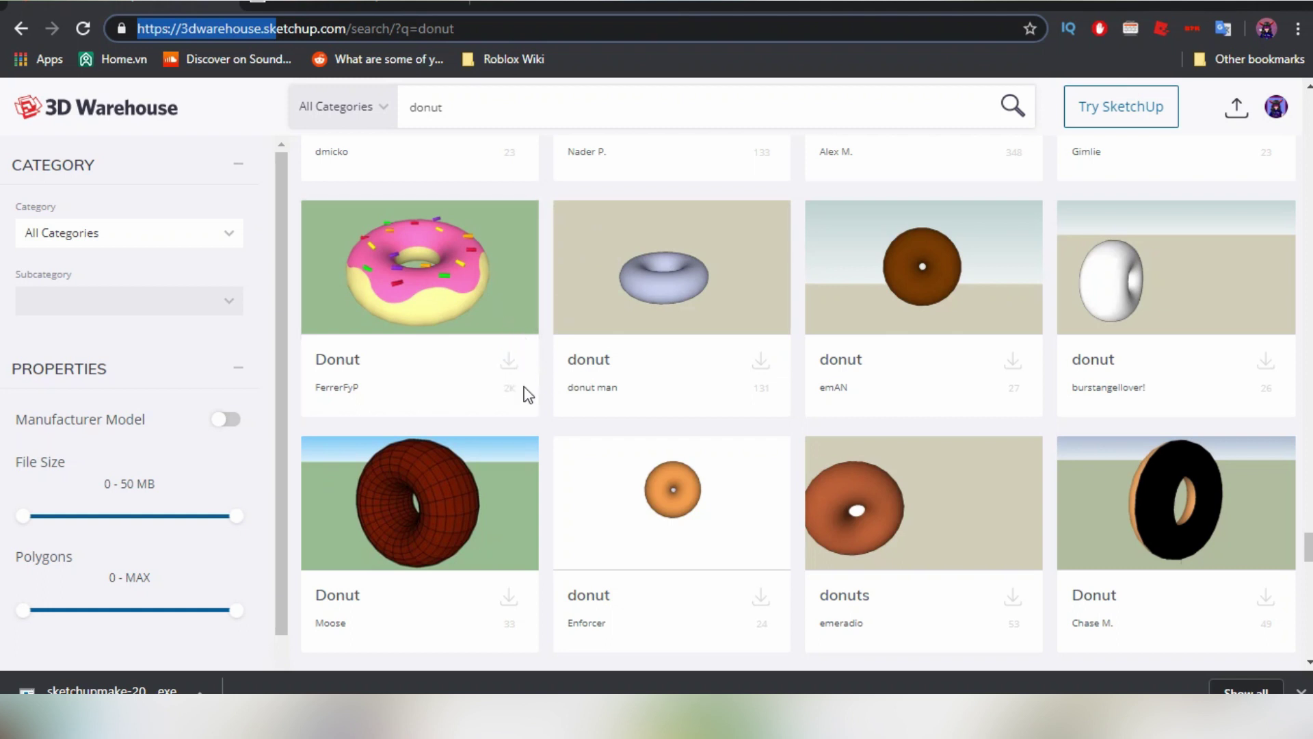
pyautogui.click(507, 363)
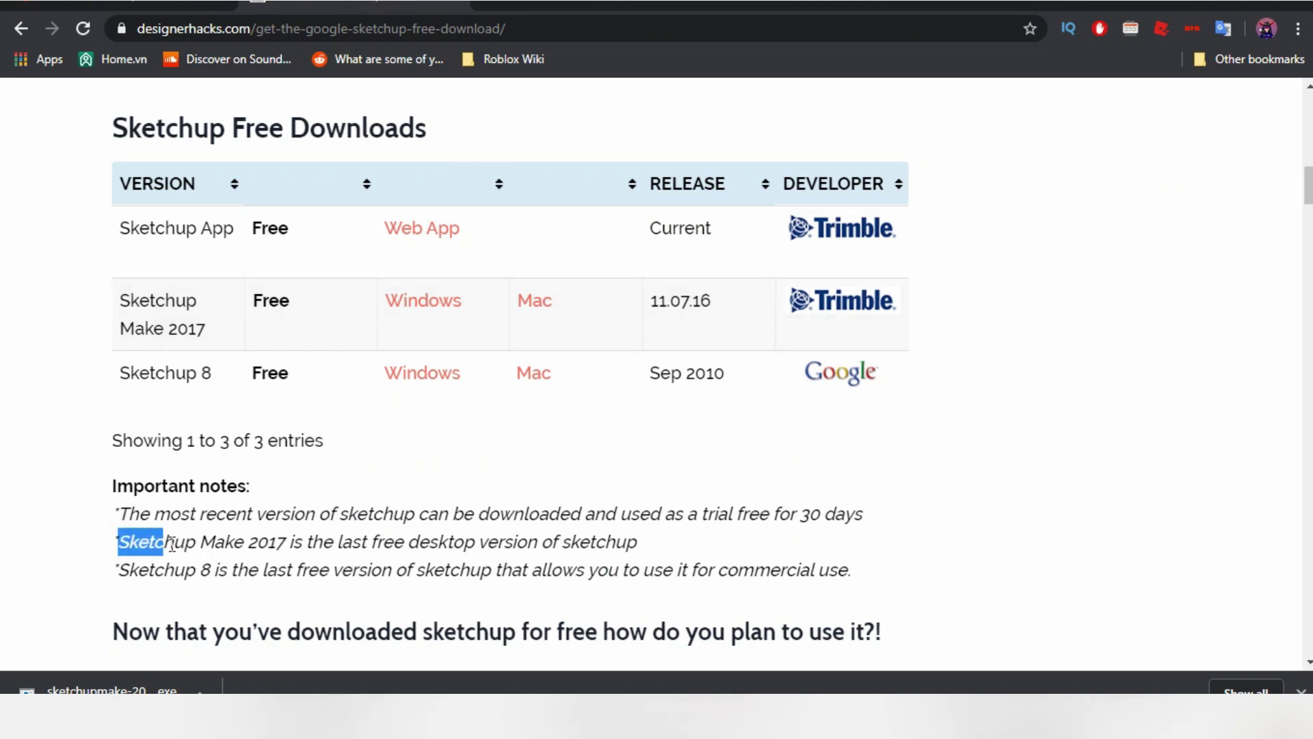
# Highlight the web page's note about SketchUp Make 2017, and start using SketchUp Make.
pyautogui.moveTo(410, 551); pyautogui.dragTo(663, 547)
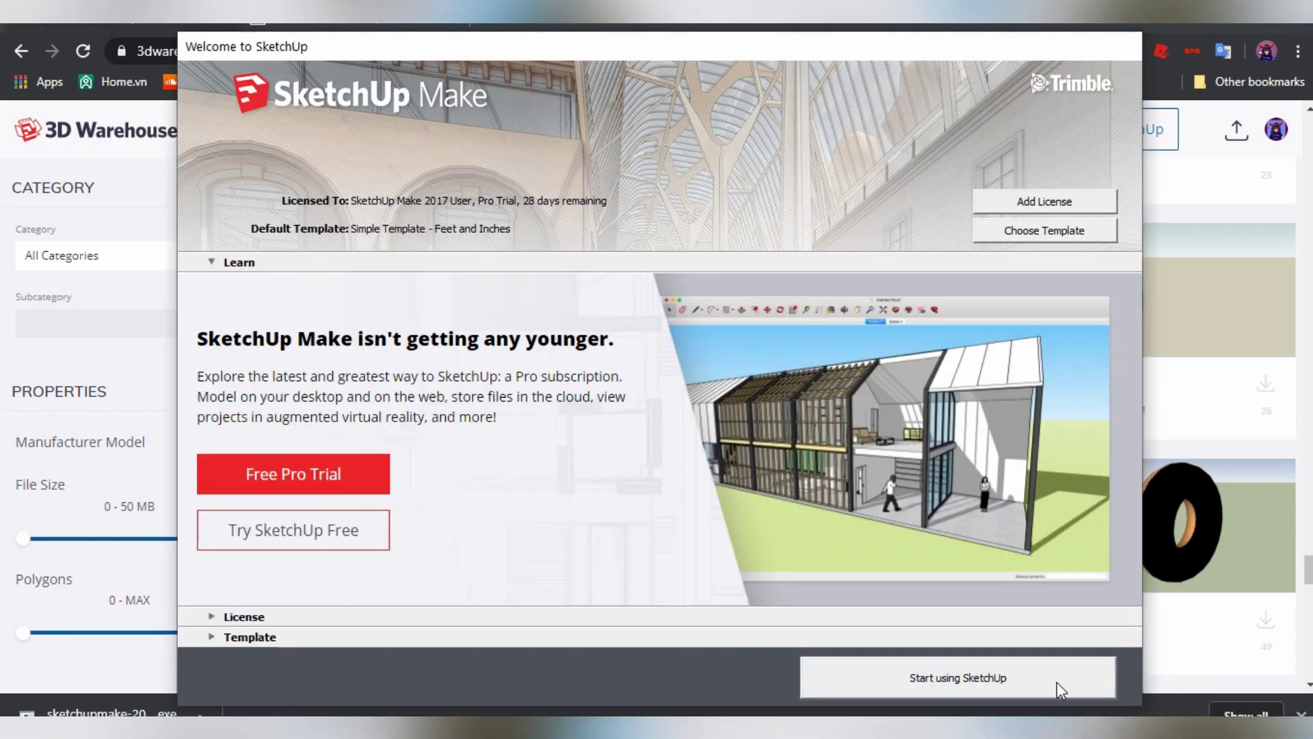
pyautogui.click(951, 678)
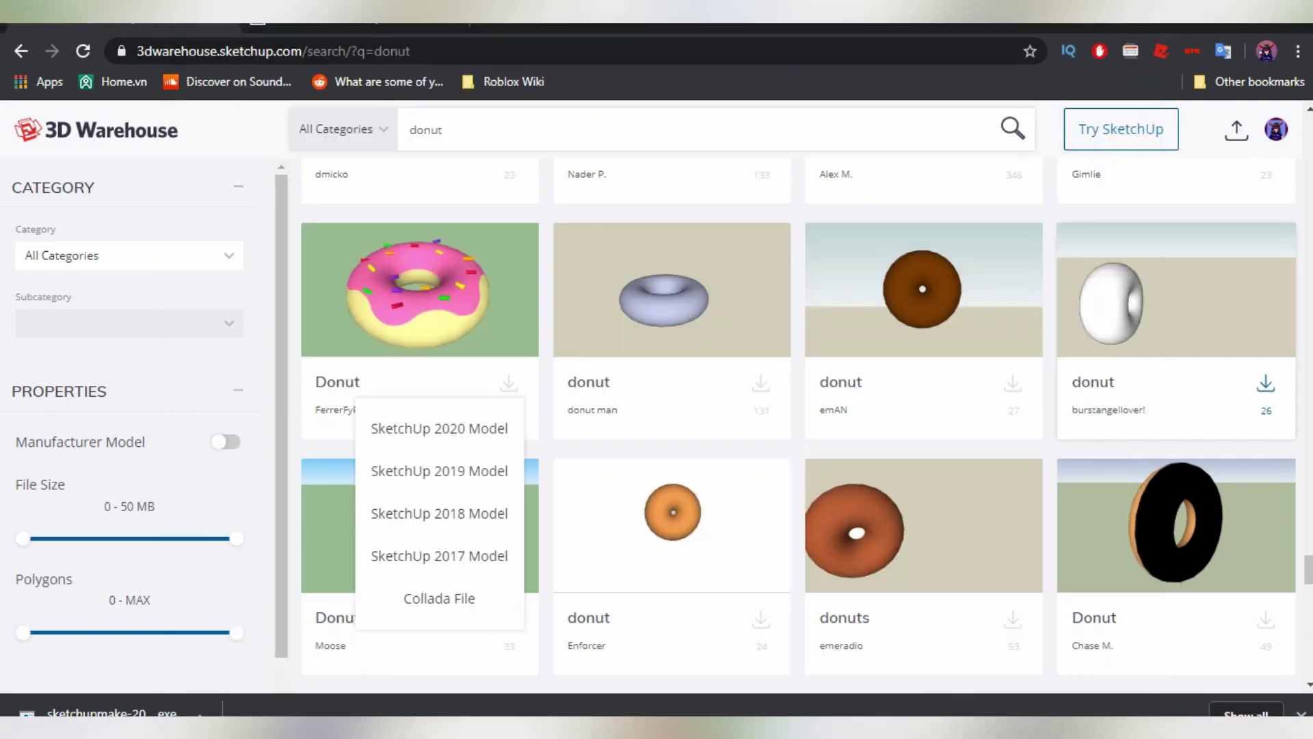
# Download the pink sprinkled Donut as a SketchUp model and open the export options for it in SketchUp.
pyautogui.click(444, 469)
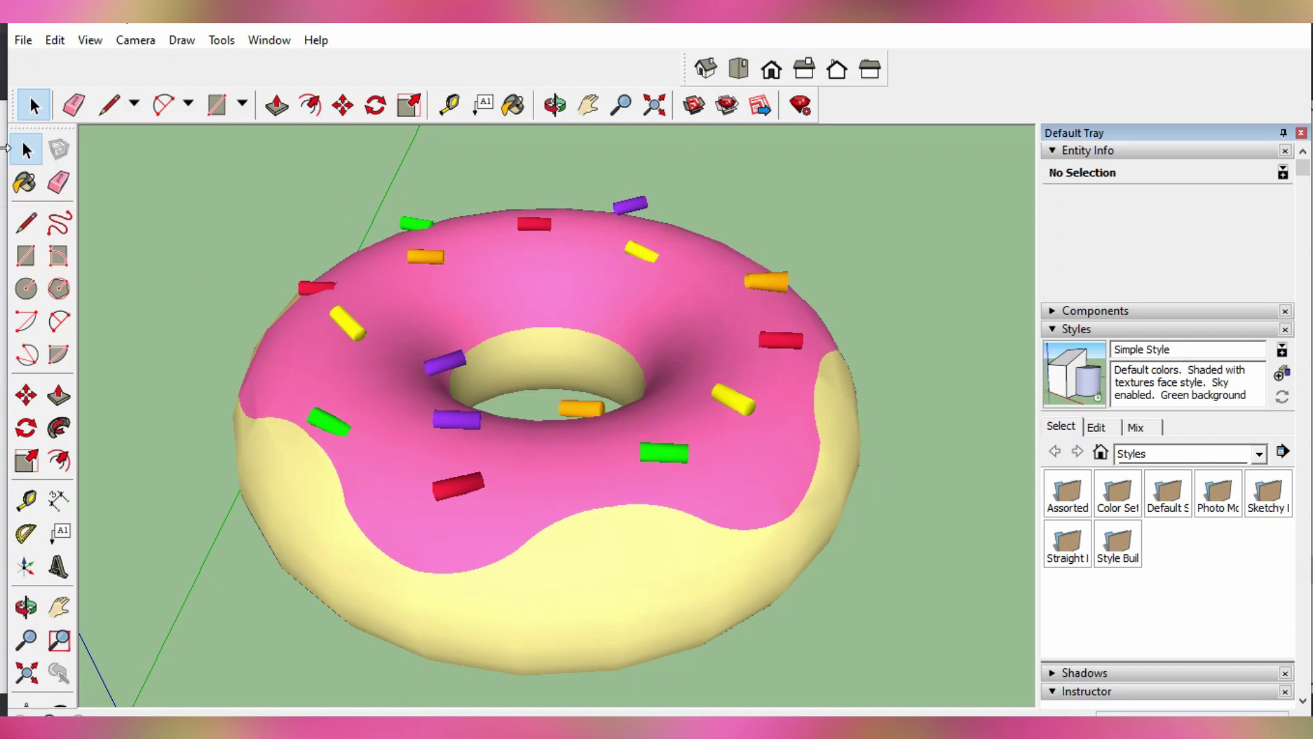
pyautogui.click(23, 40)
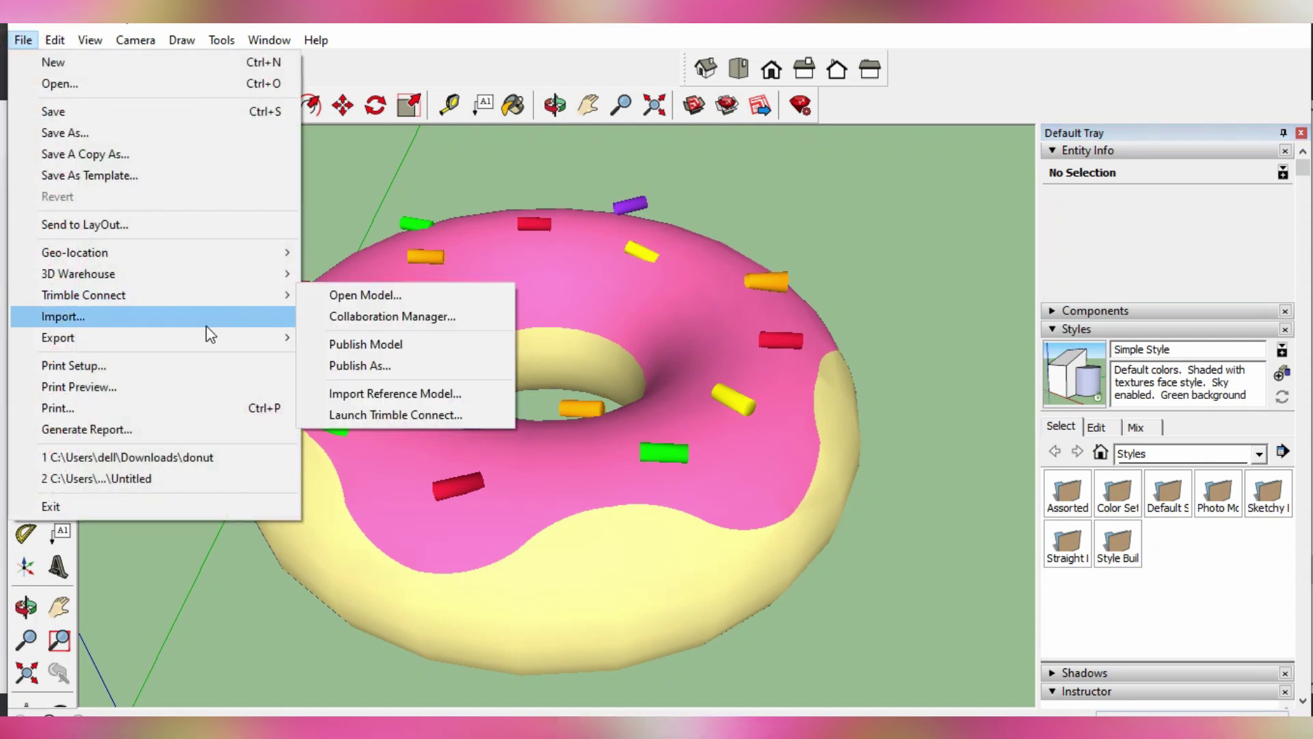
pyautogui.moveTo(199, 345)
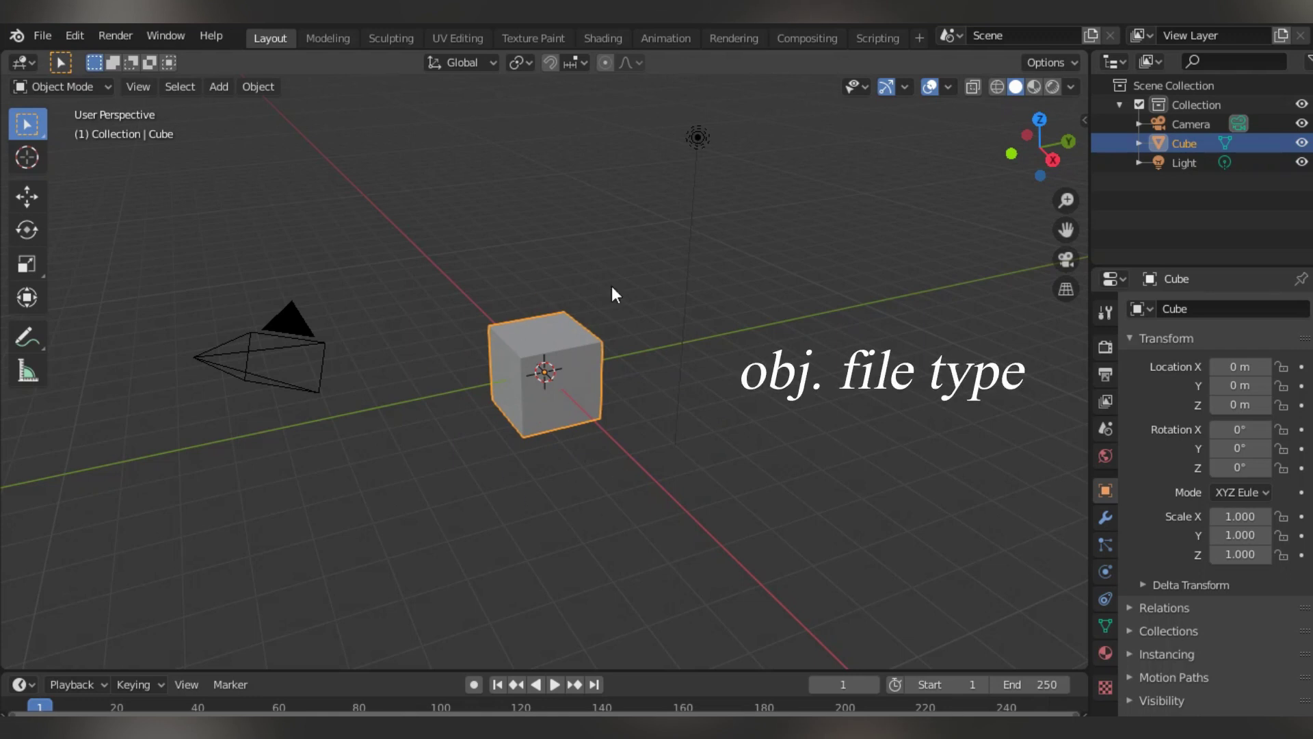
# Switch to Blender, delete the default cube and import the donut OBJ file exported from SketchUp.
pyautogui.press('Delete')
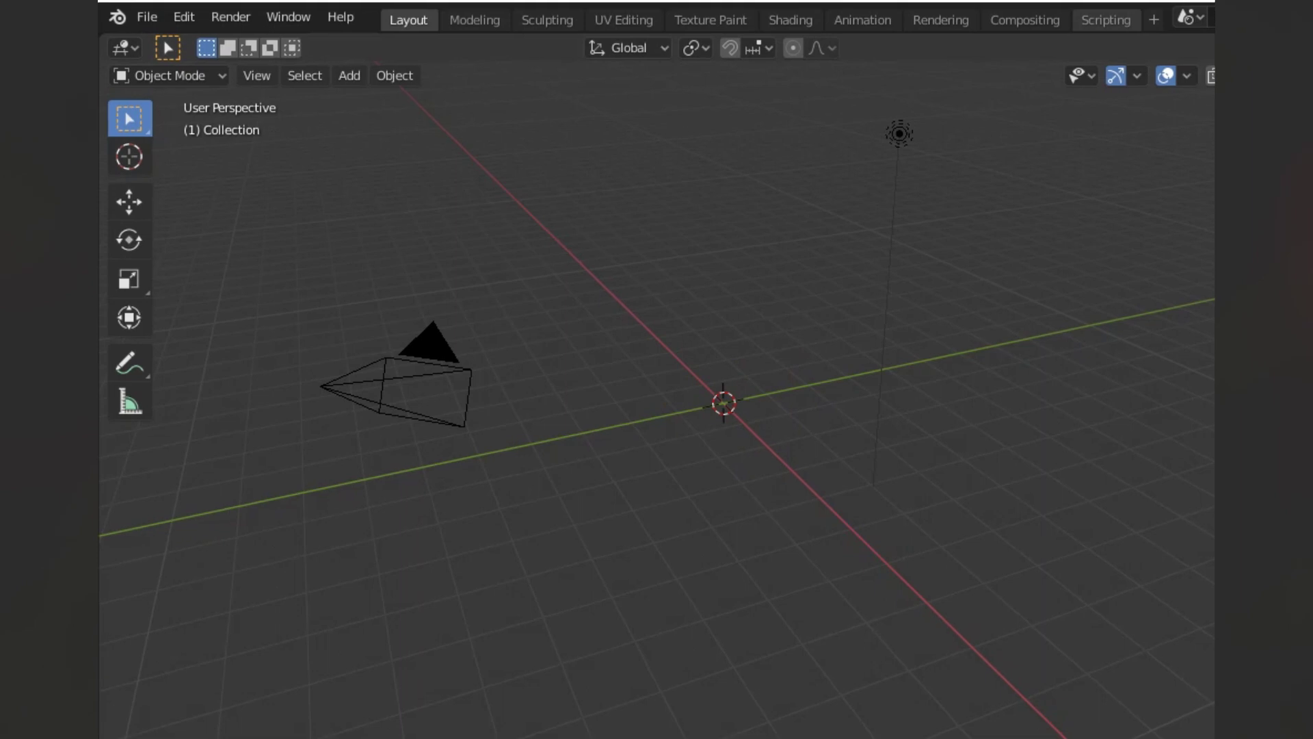
pyautogui.click(147, 16)
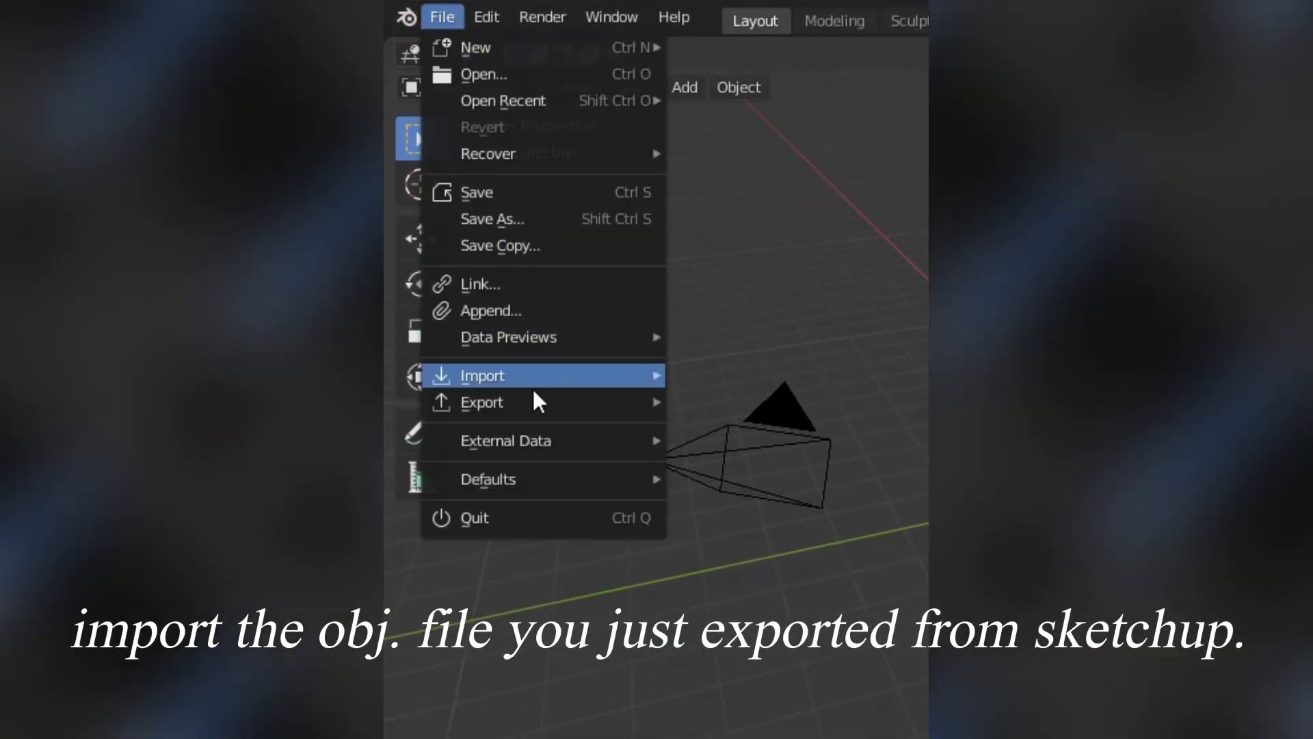
pyautogui.moveTo(537, 376)
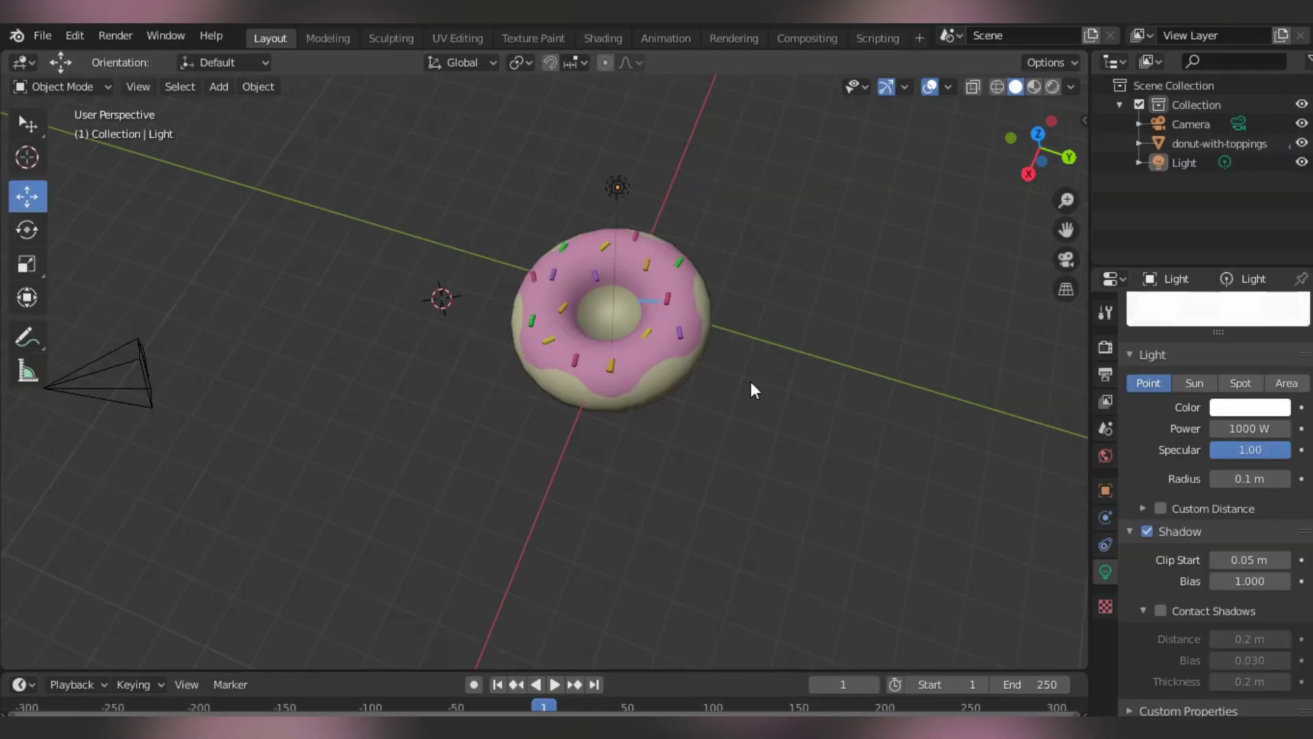
# Select the donut-with-toppings object and scale it down uniformly to 0.442.
pyautogui.scroll(3, 758, 382)
pyautogui.scroll(-2, 758, 382)
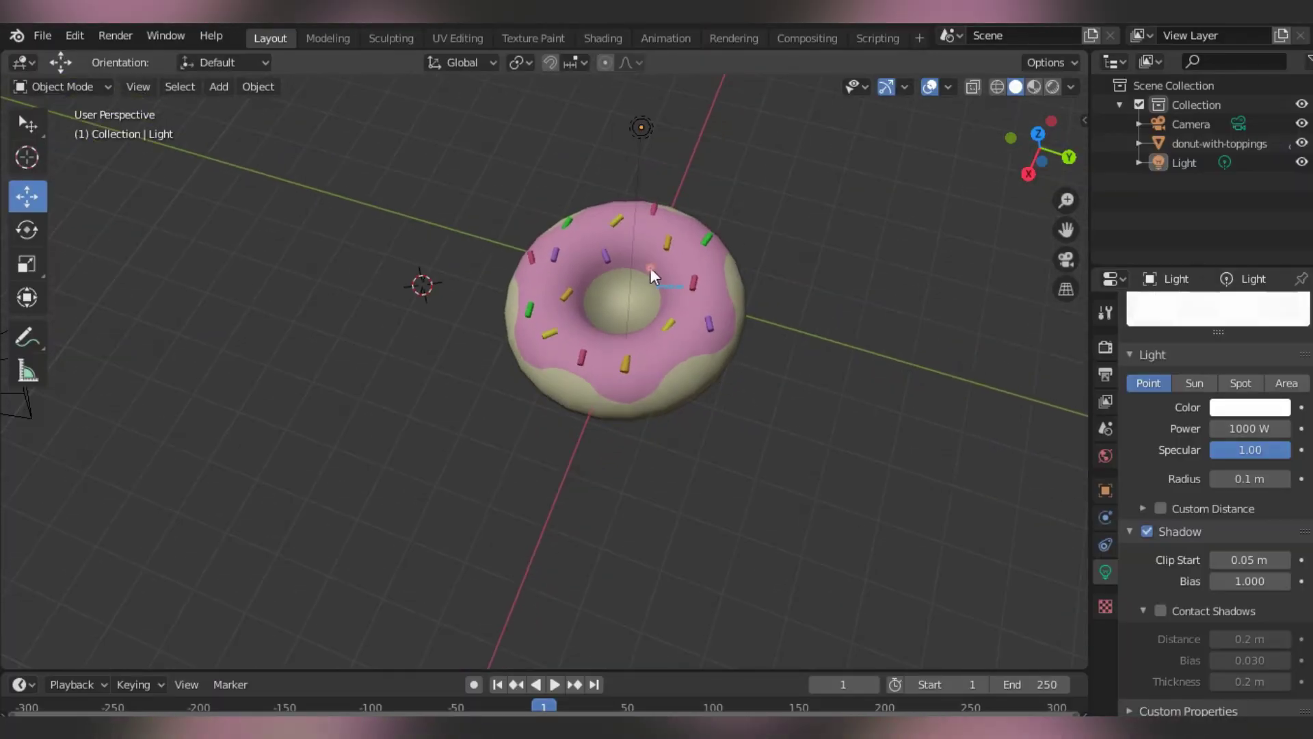
pyautogui.click(651, 269)
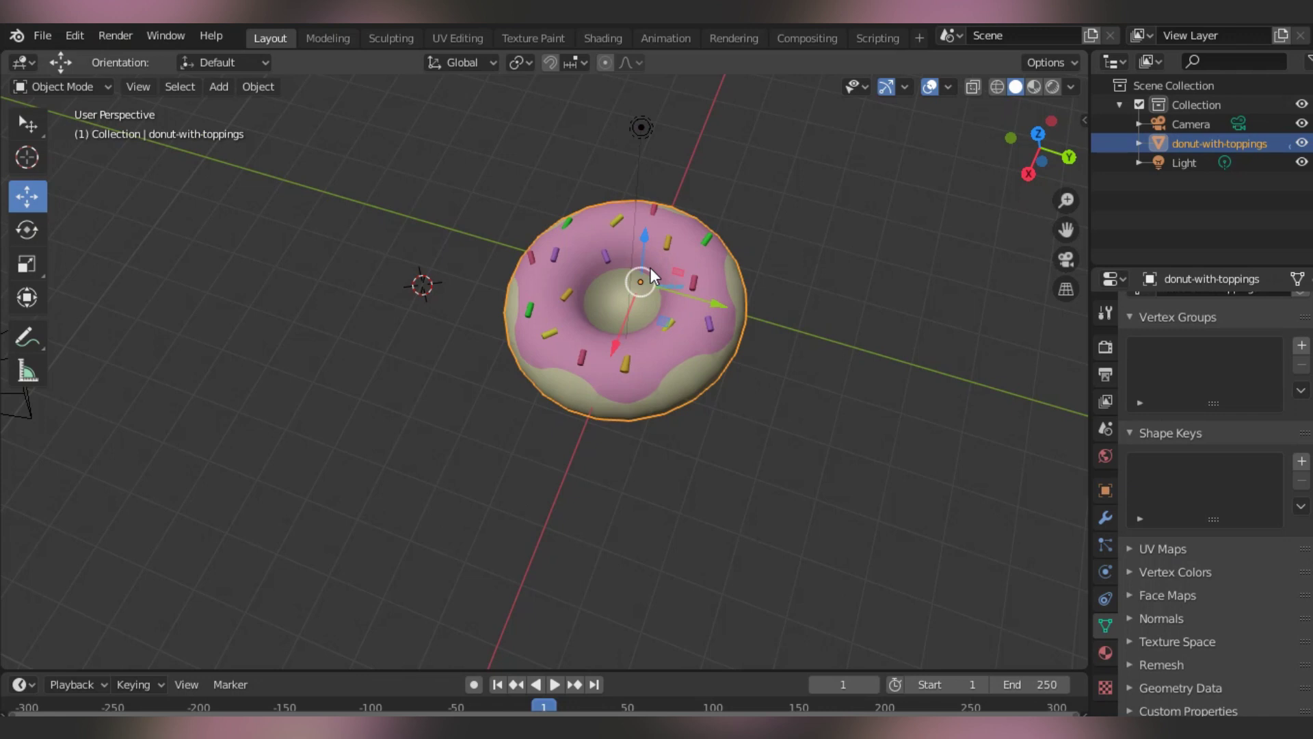
pyautogui.press('s')
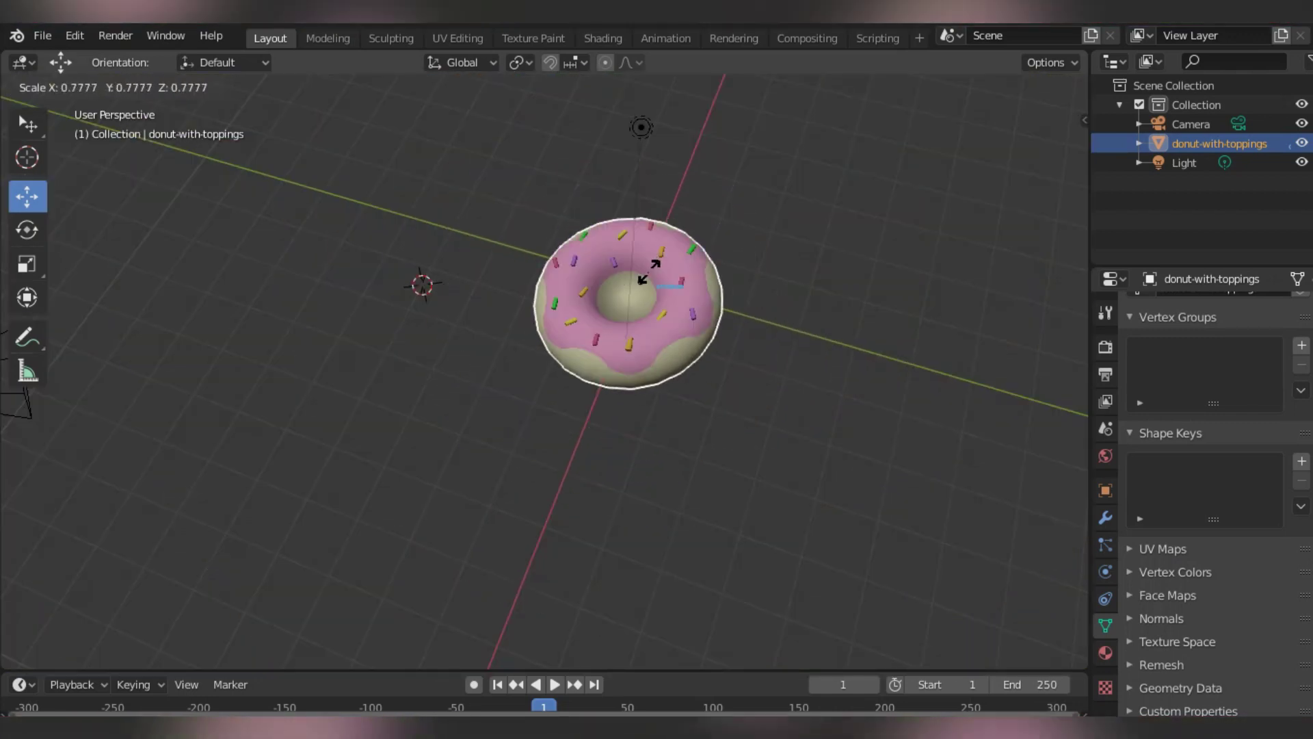
pyautogui.click(640, 277)
pyautogui.scroll(3, 766, 267)
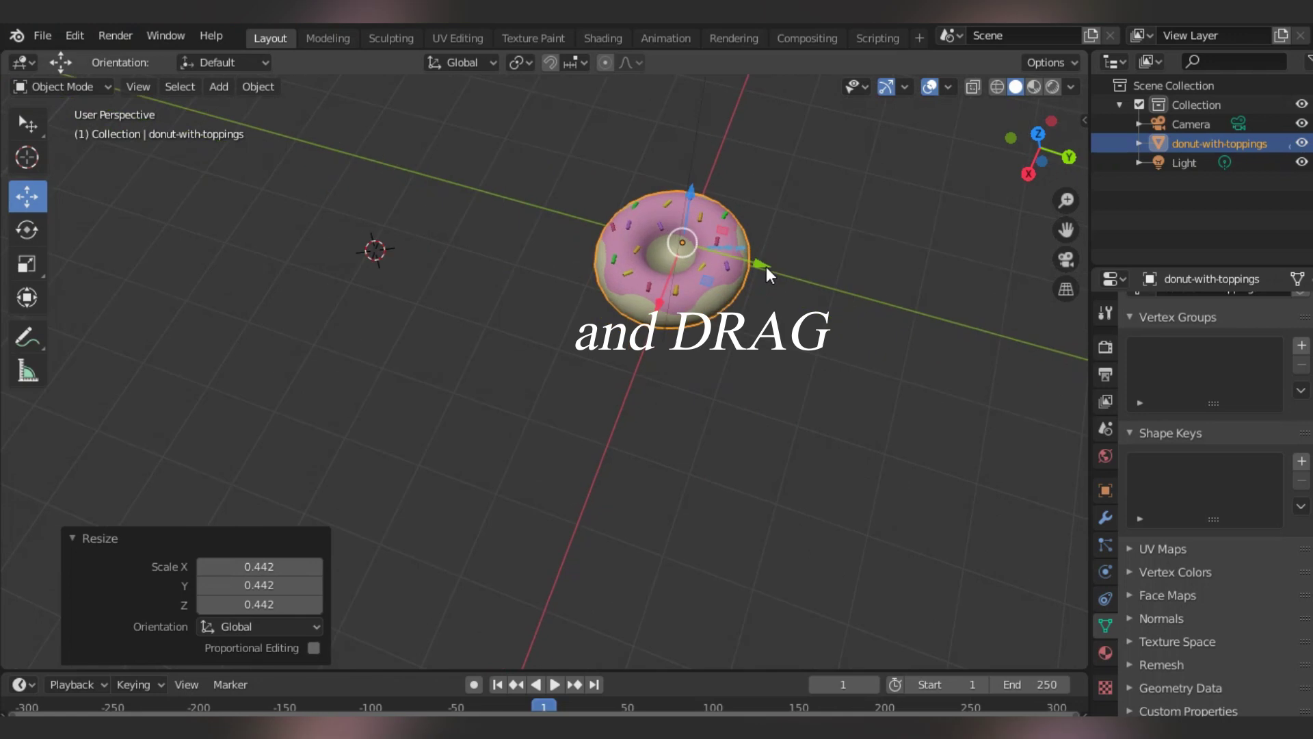
pyautogui.scroll(2, 766, 269)
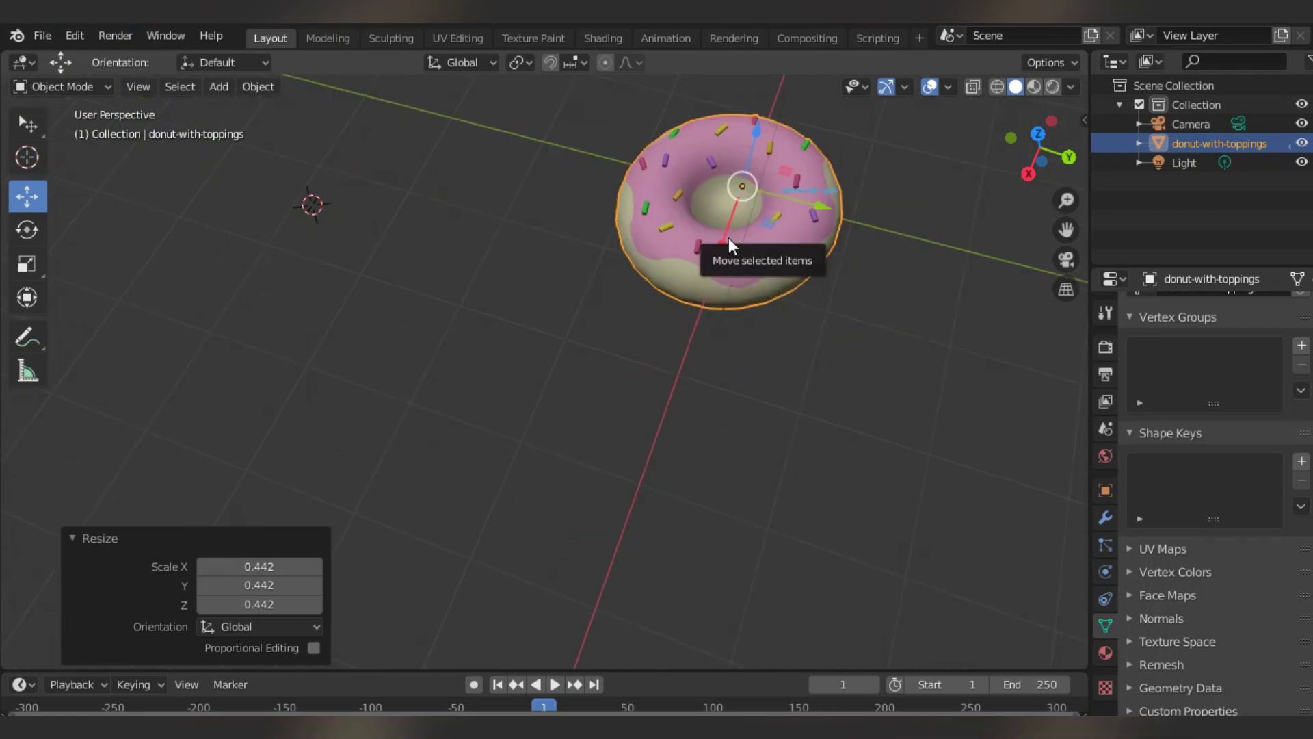
# Enter Edit Mode on the donut and separate its mesh by material.
pyautogui.click(699, 270)
pyautogui.press('Tab')
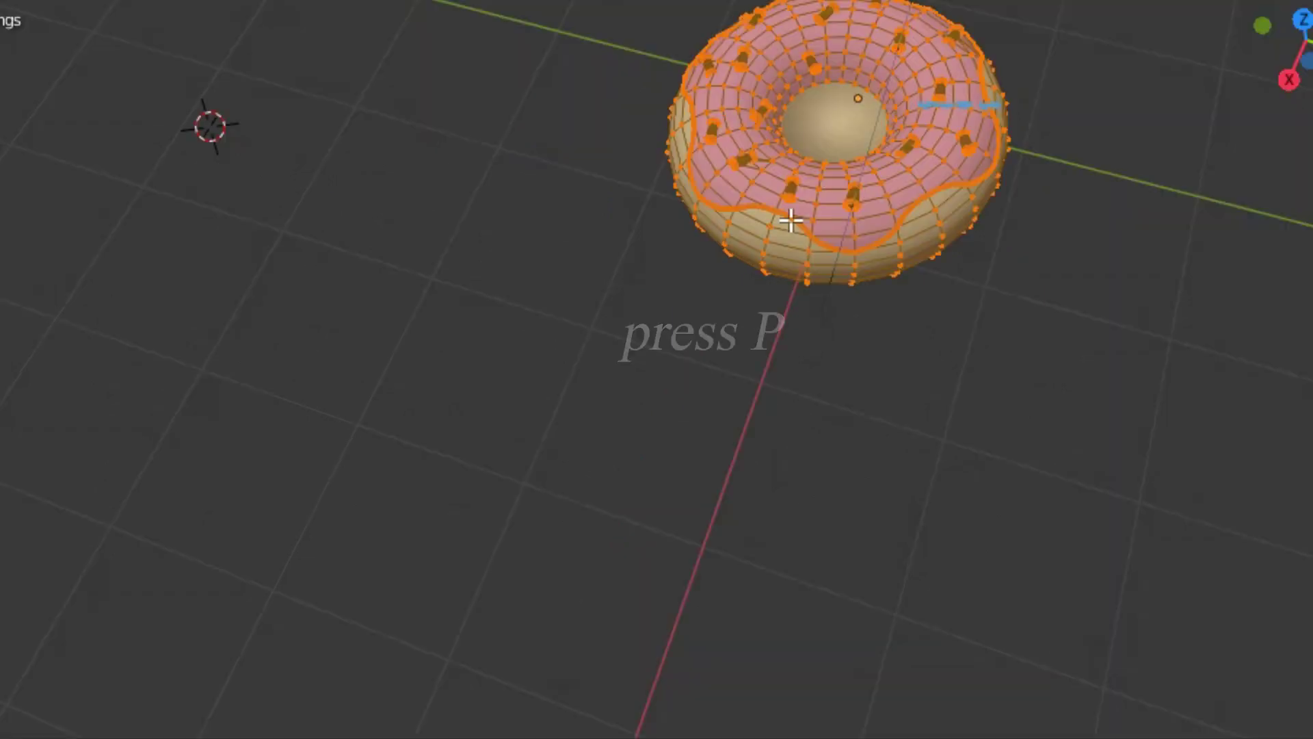
pyautogui.press('p')
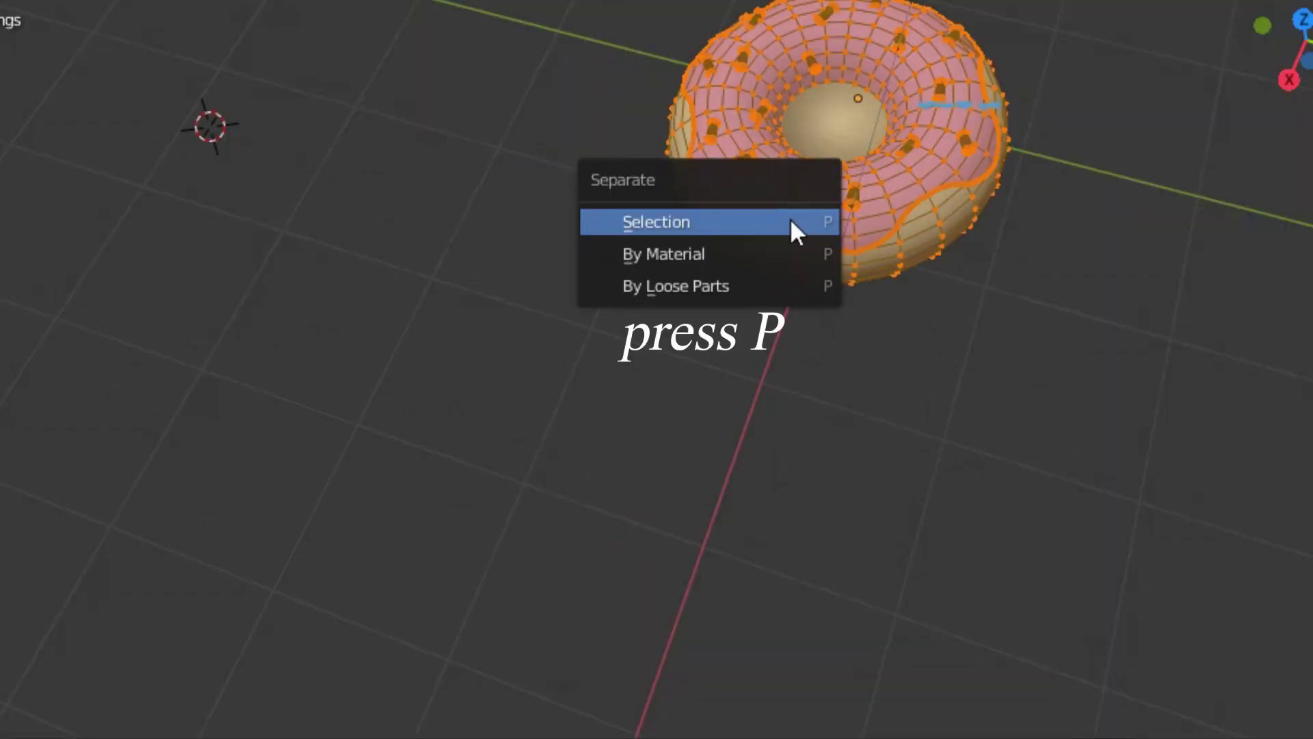
pyautogui.click(688, 255)
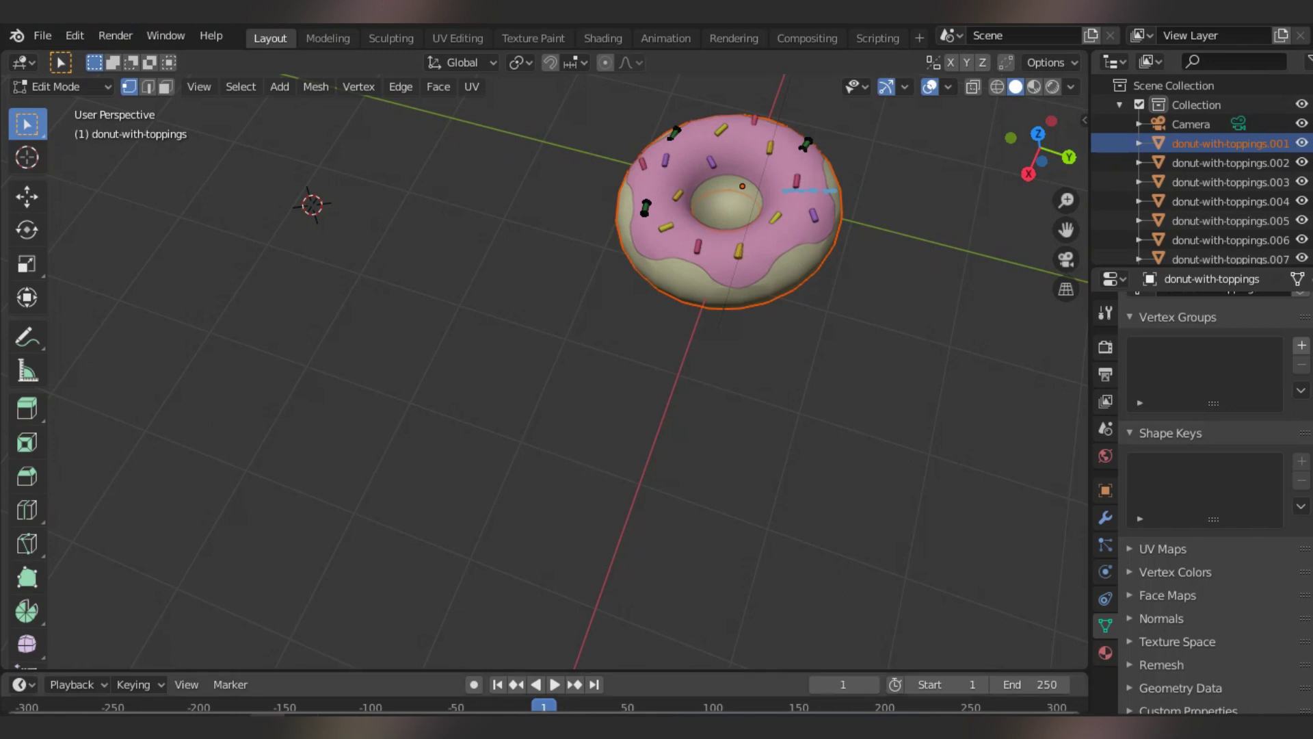
# Paste the donut-with-toppings.001 part into the empty second Blender window and open the file commands.
pyautogui.moveTo(408, 715)
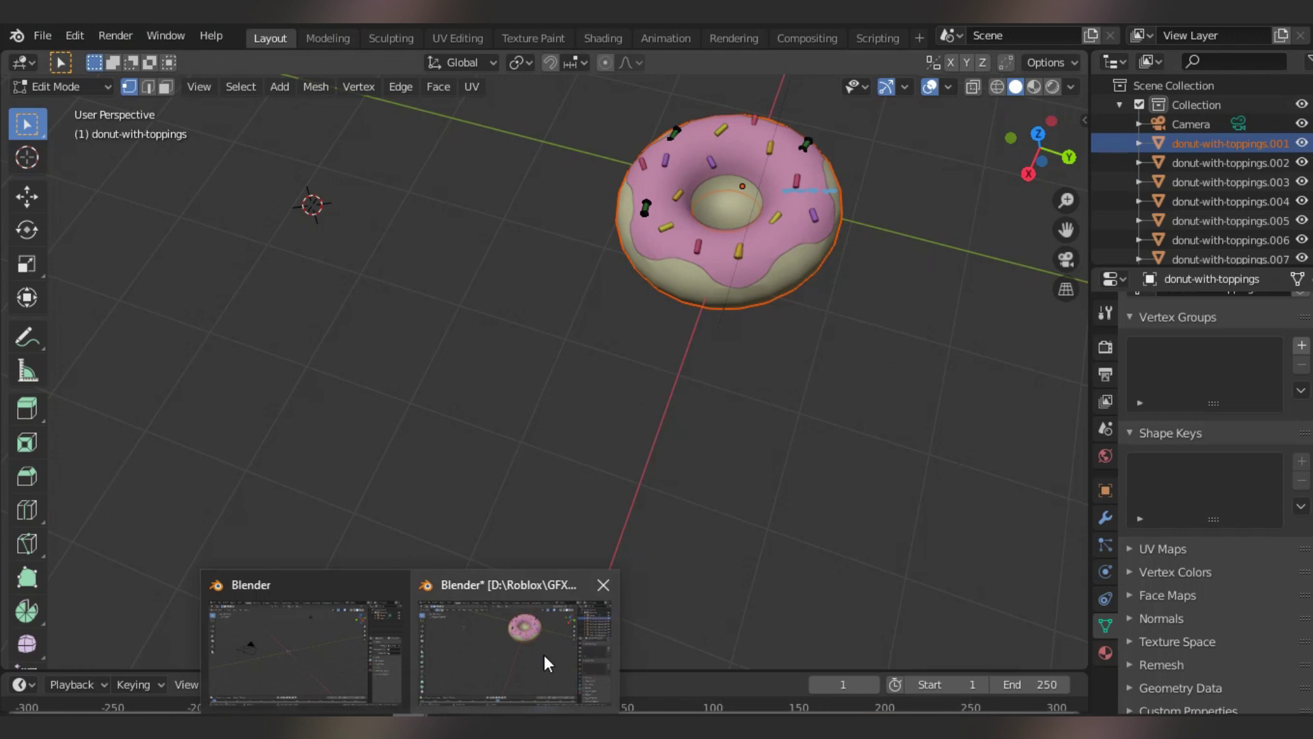
pyautogui.click(308, 667)
pyautogui.hotkey('ctrl', 'v')
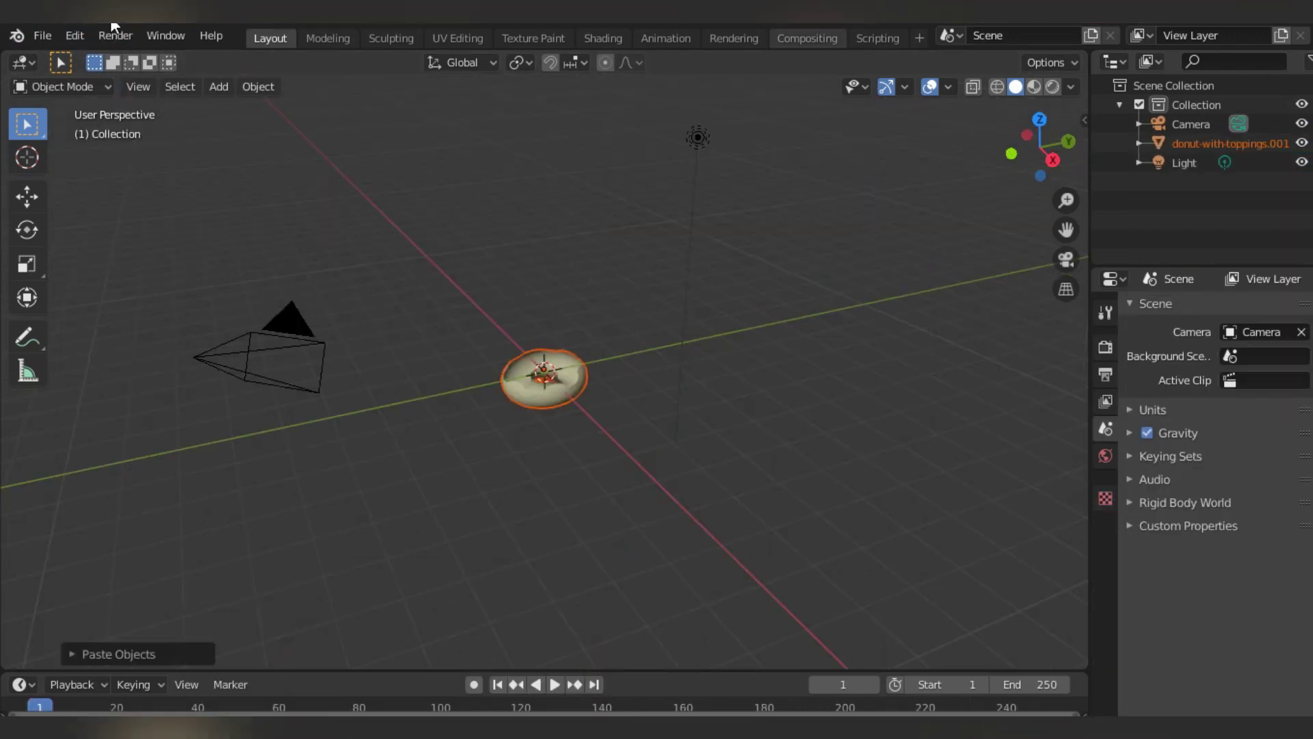
pyautogui.click(42, 35)
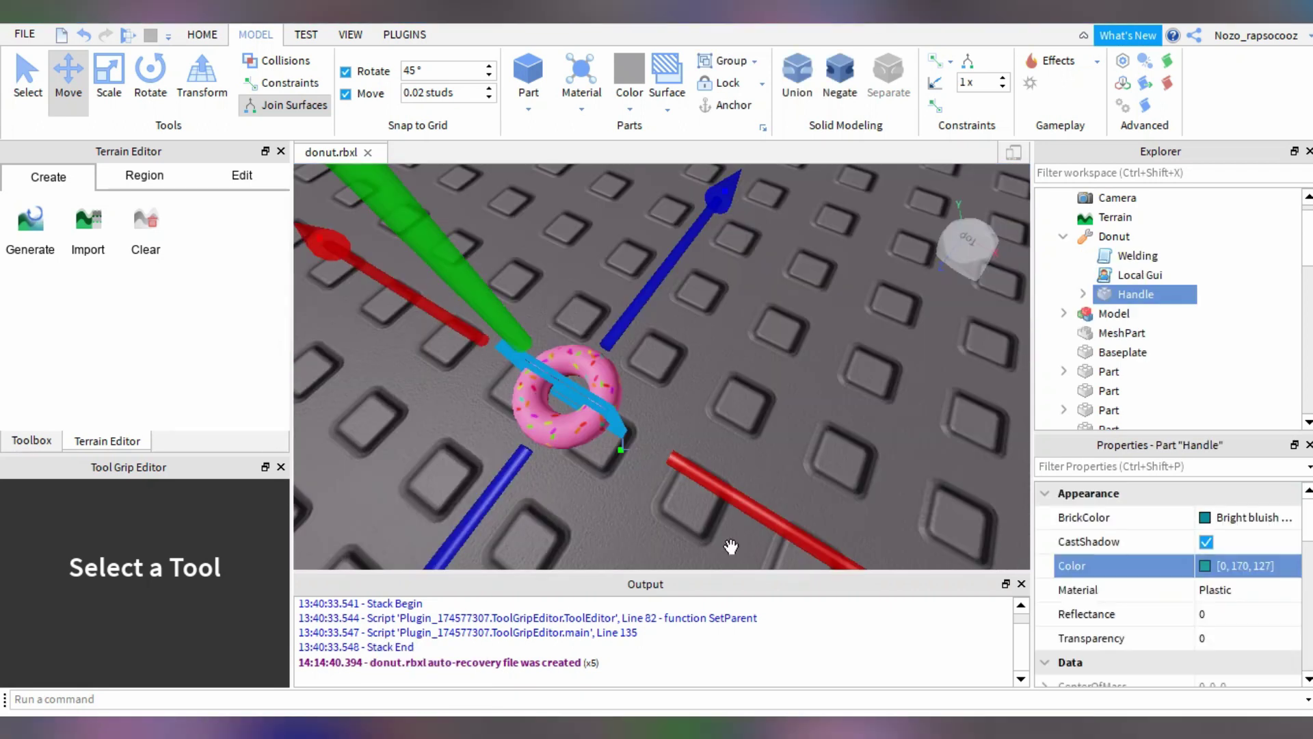
# Switch to Roblox Studio and insert a new MeshPart object on the open baseplate.
pyautogui.scroll(-4, 758, 458)
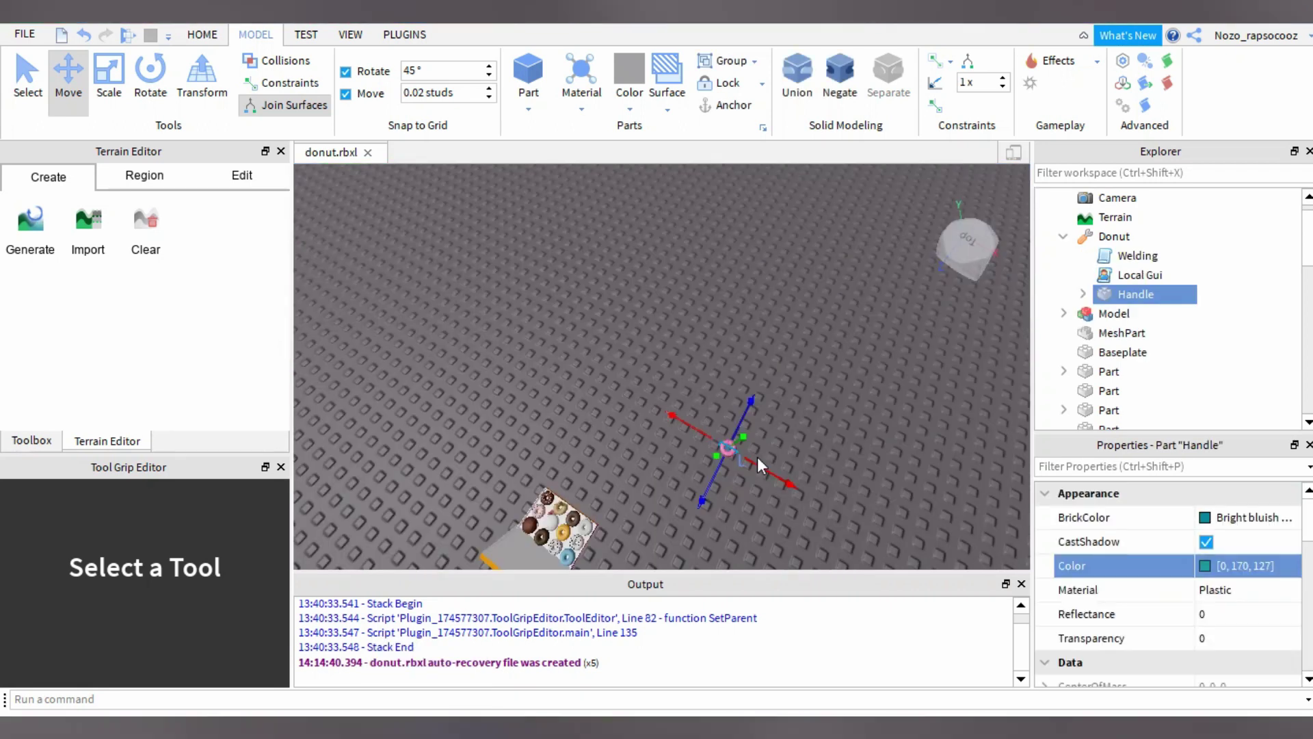
pyautogui.scroll(5, 758, 424)
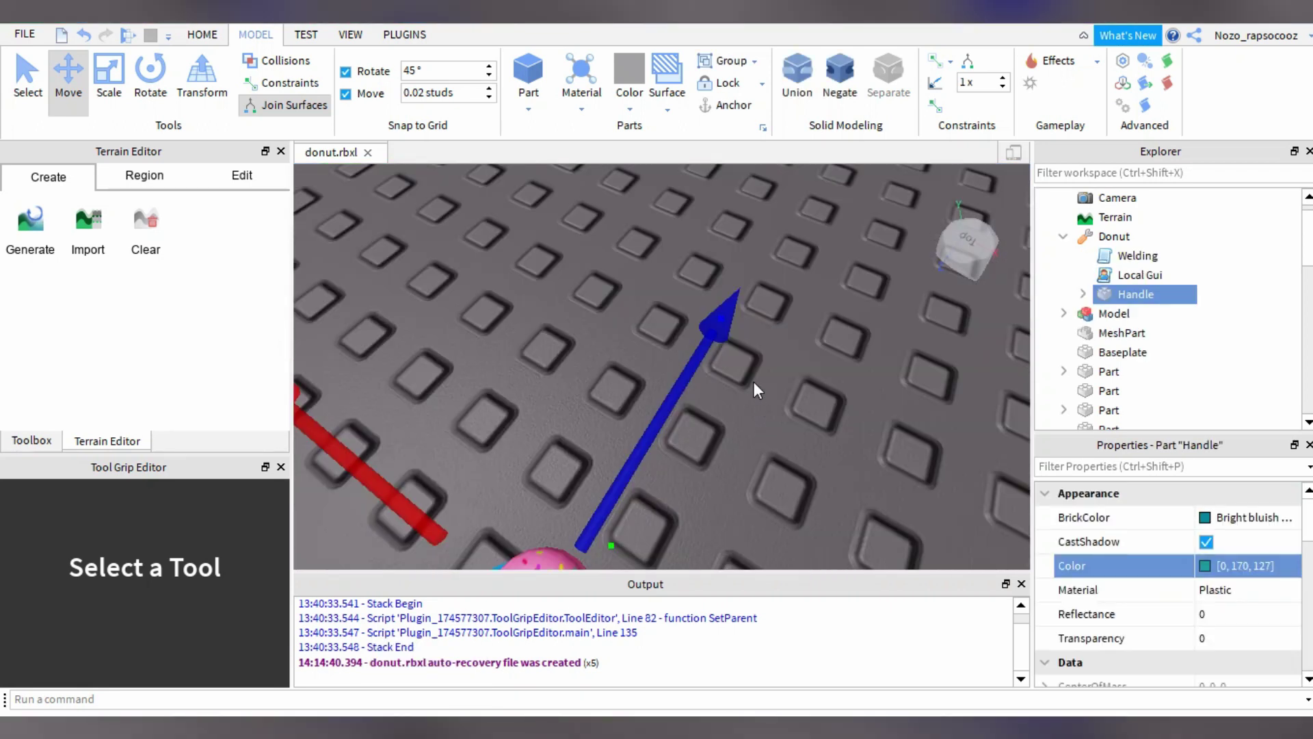
pyautogui.scroll(-5, 754, 382)
pyautogui.click(540, 319)
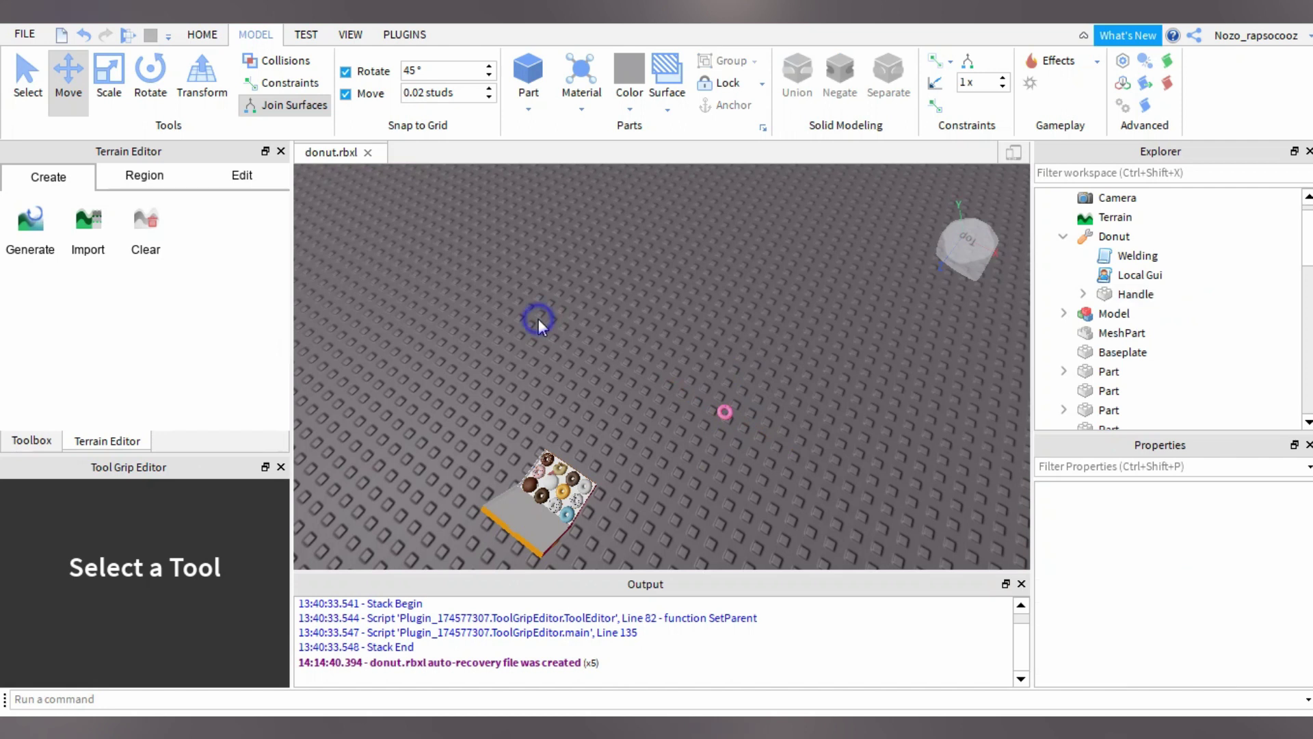
pyautogui.rightClick(539, 319)
pyautogui.moveTo(572, 443)
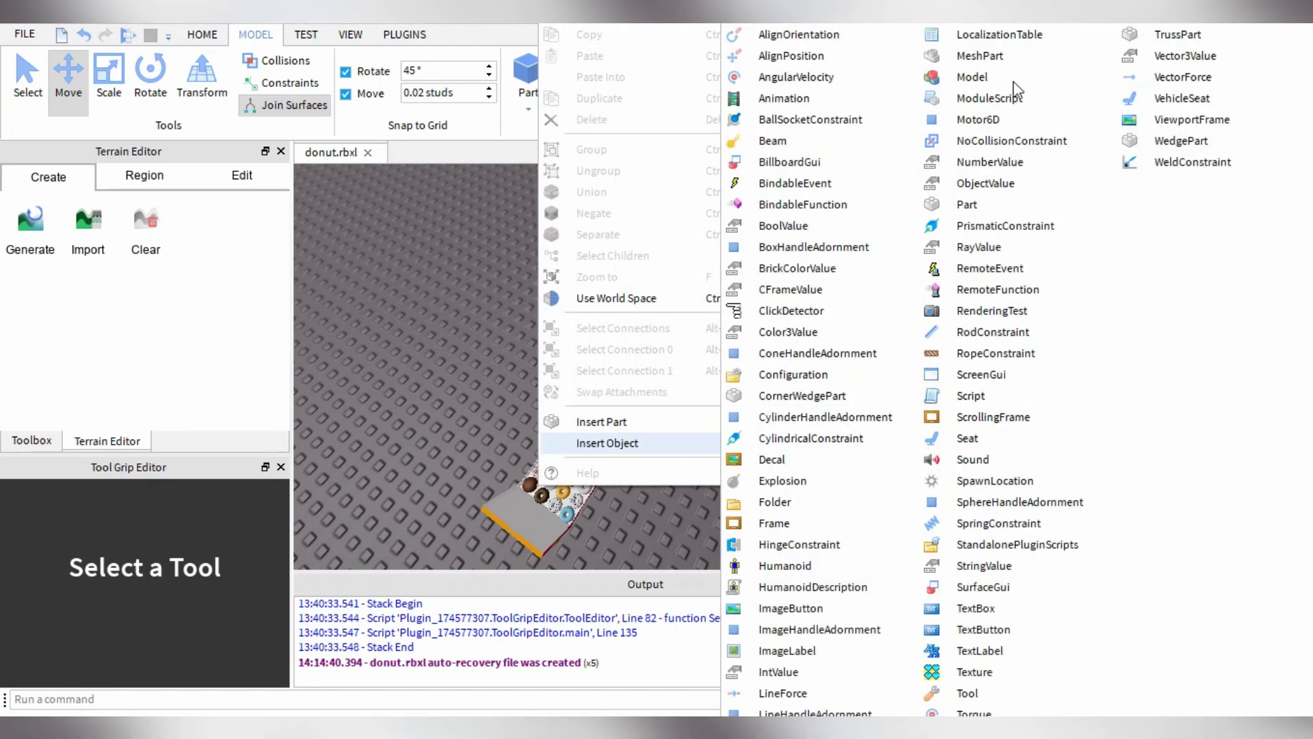
pyautogui.click(980, 54)
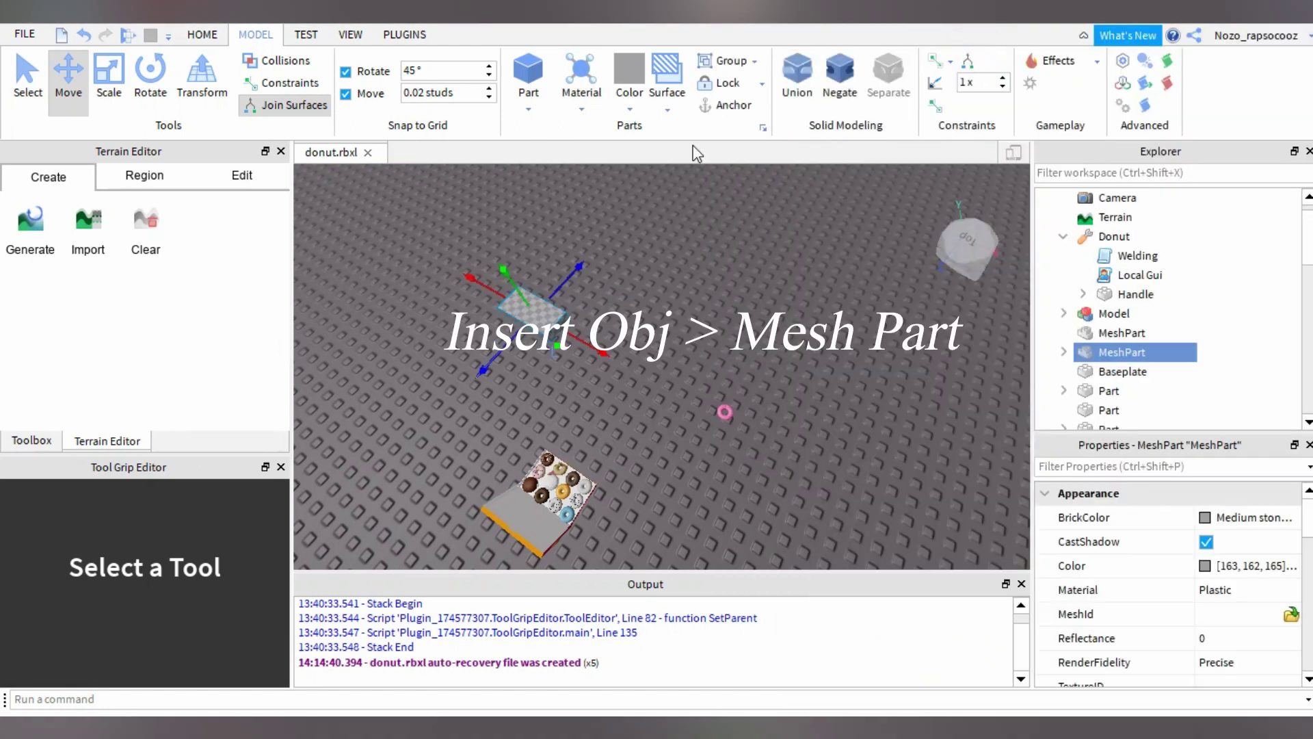
pyautogui.scroll(5, 786, 394)
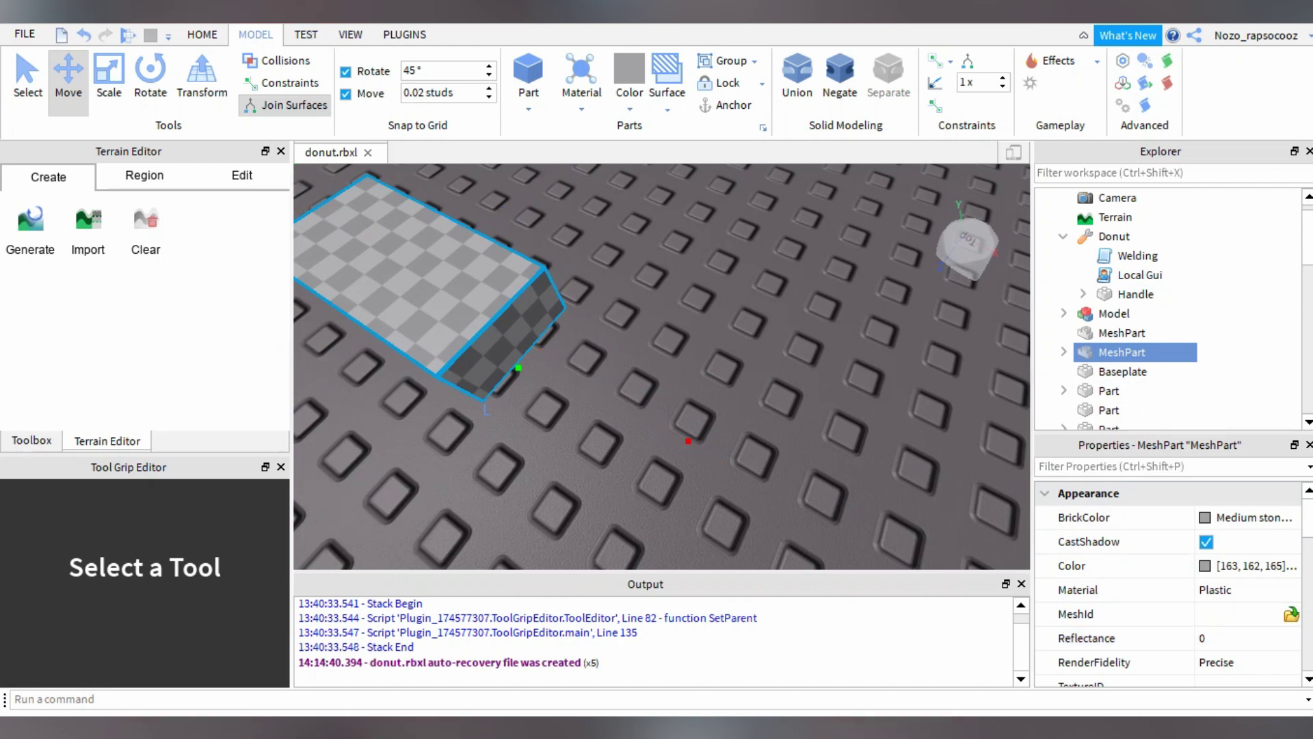
pyautogui.click(351, 34)
pyautogui.click(108, 91)
pyautogui.click(107, 91)
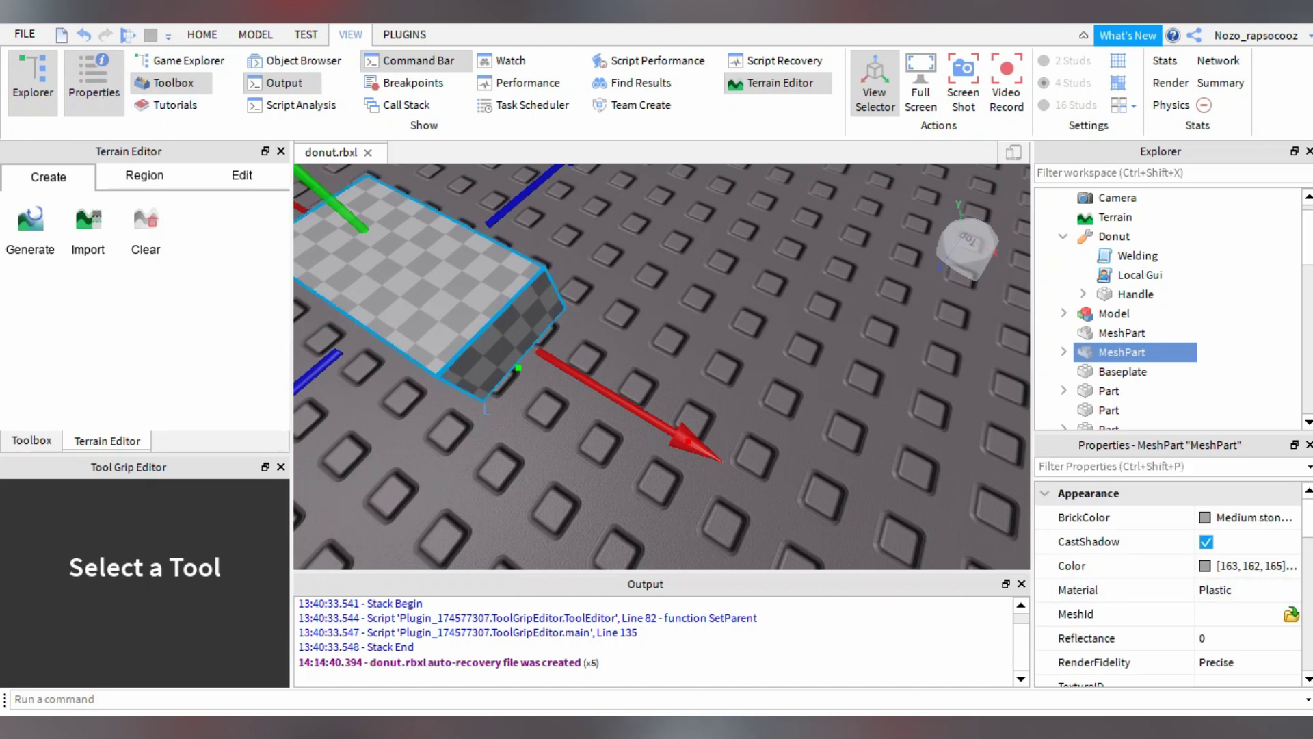
# Load the yellow mesh file from the donut parts folder into the selected MeshPart and move it to the file's stored location.
pyautogui.click(1291, 615)
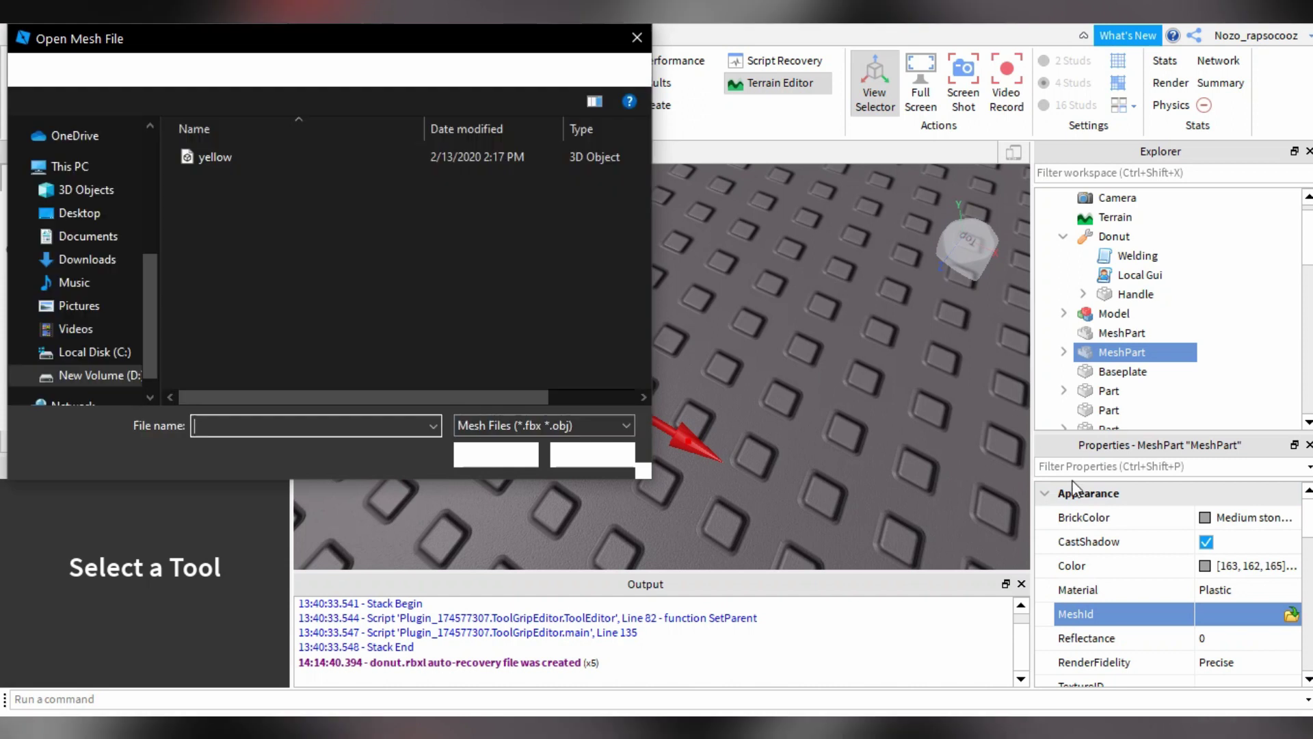
pyautogui.click(279, 156)
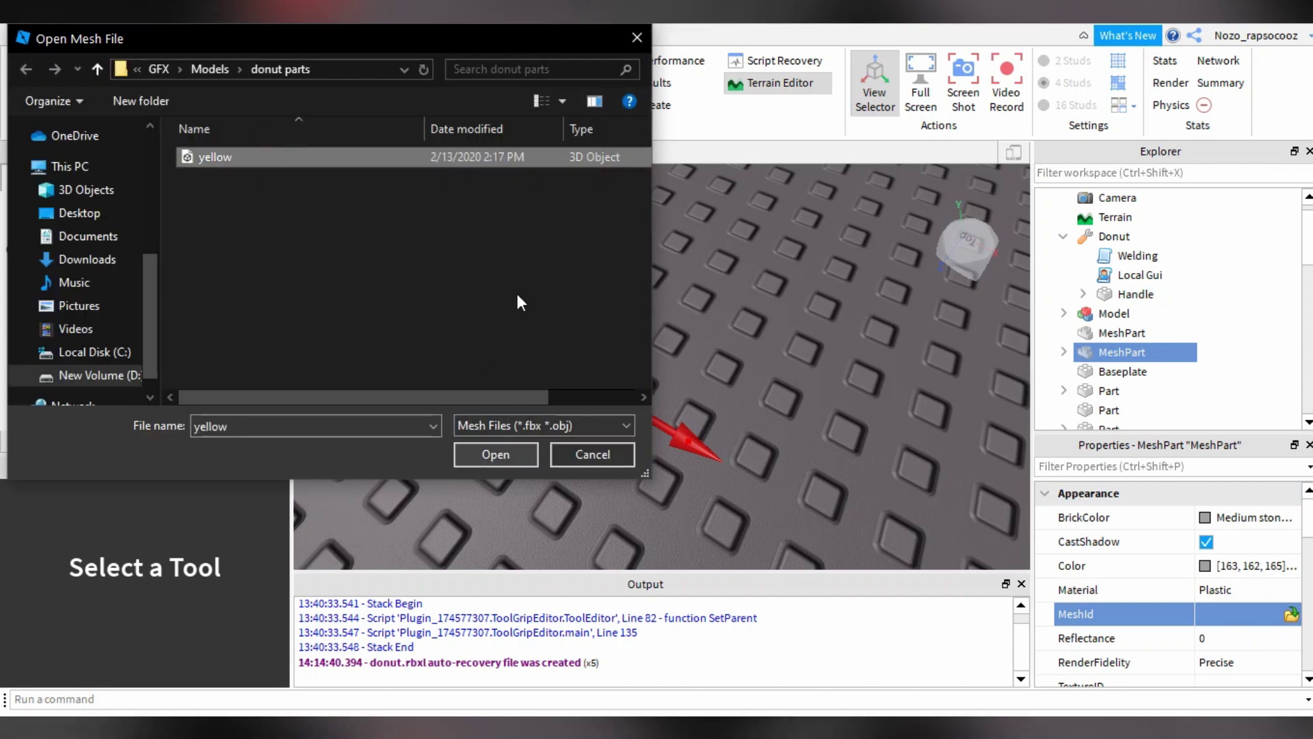
pyautogui.click(507, 460)
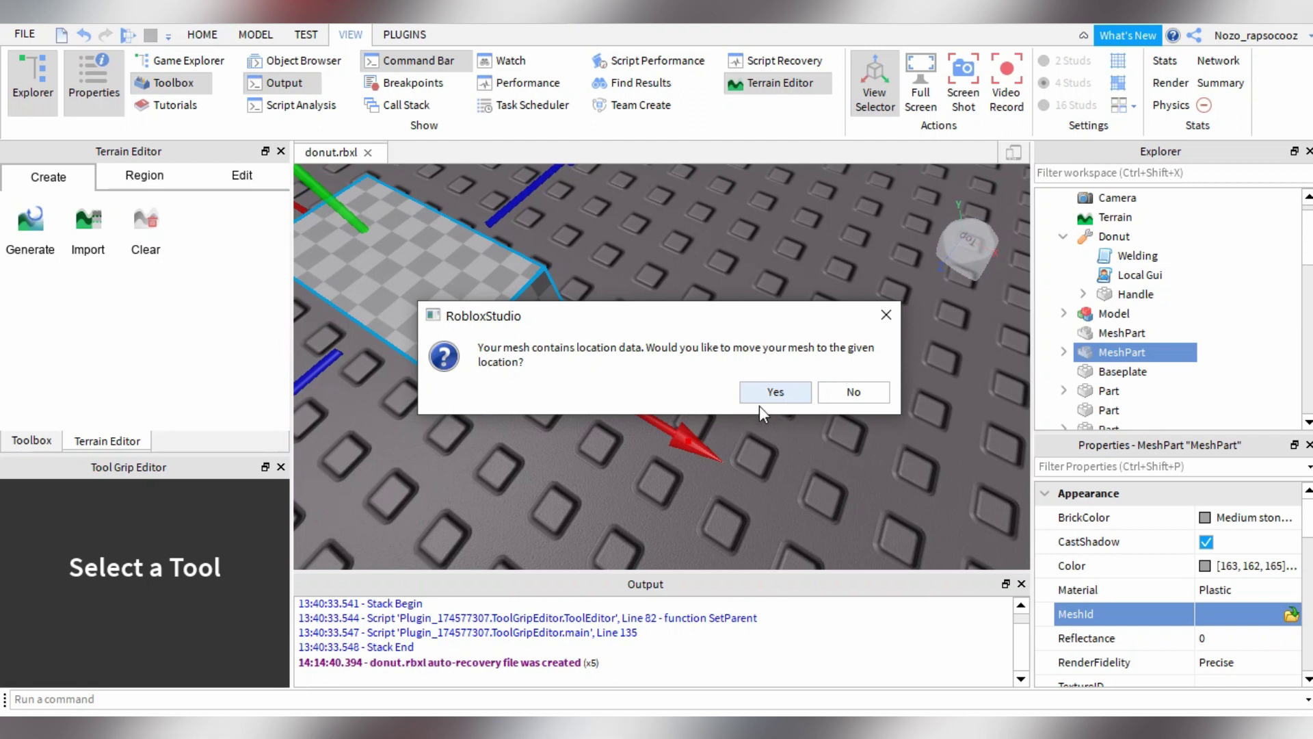
pyautogui.click(787, 399)
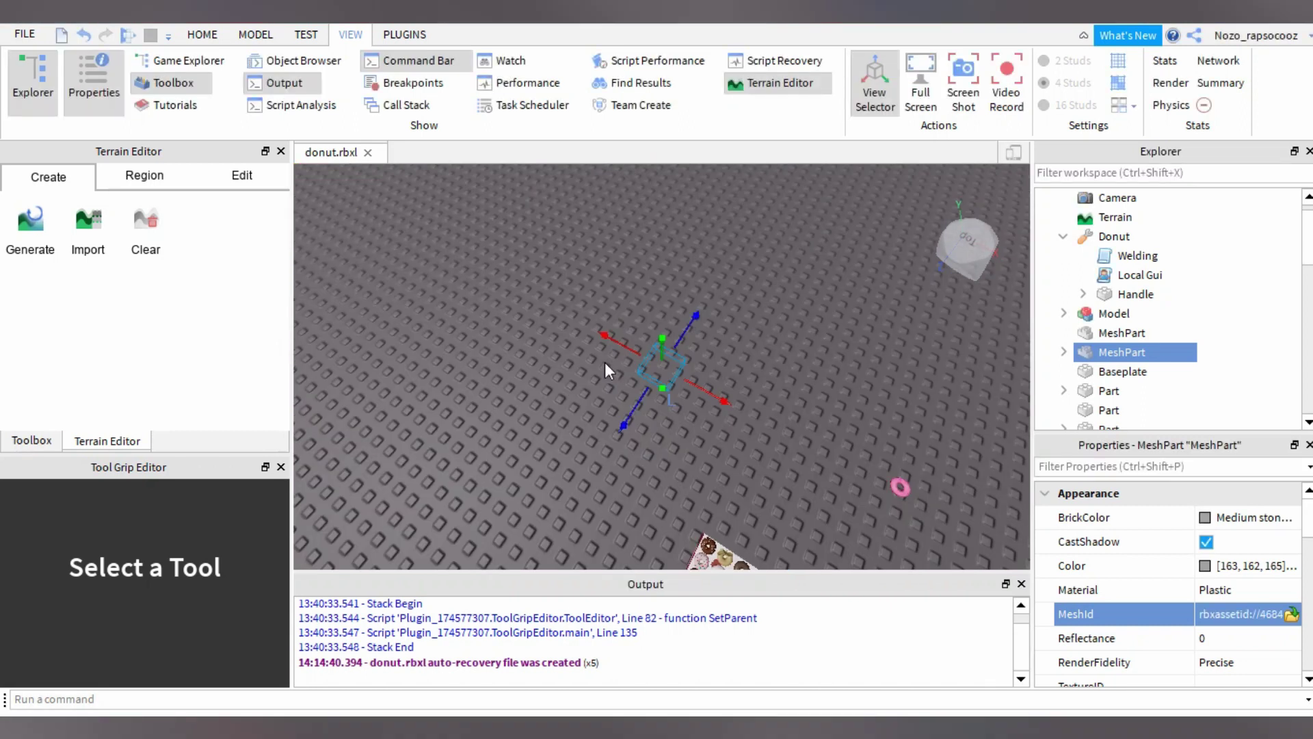
pyautogui.press('f')
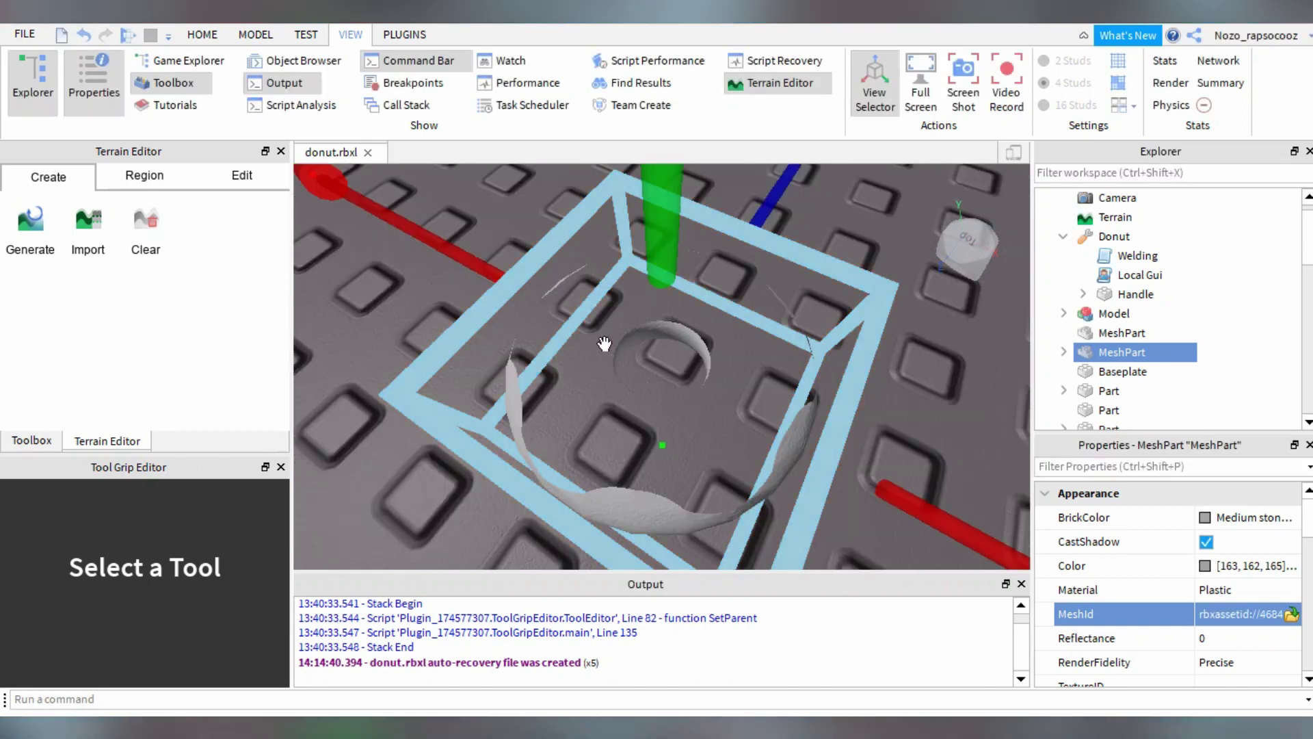